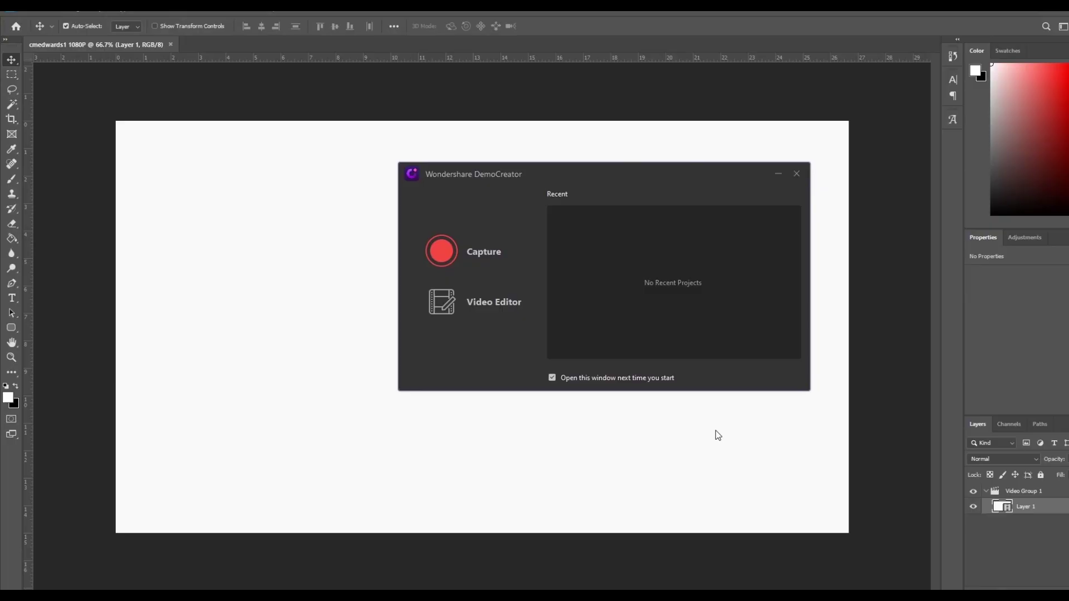
Open the screen capture setup, go through its recording area, frame rate, audio and camera options, and adjust a custom recording area
click(453, 250)
click(755, 233)
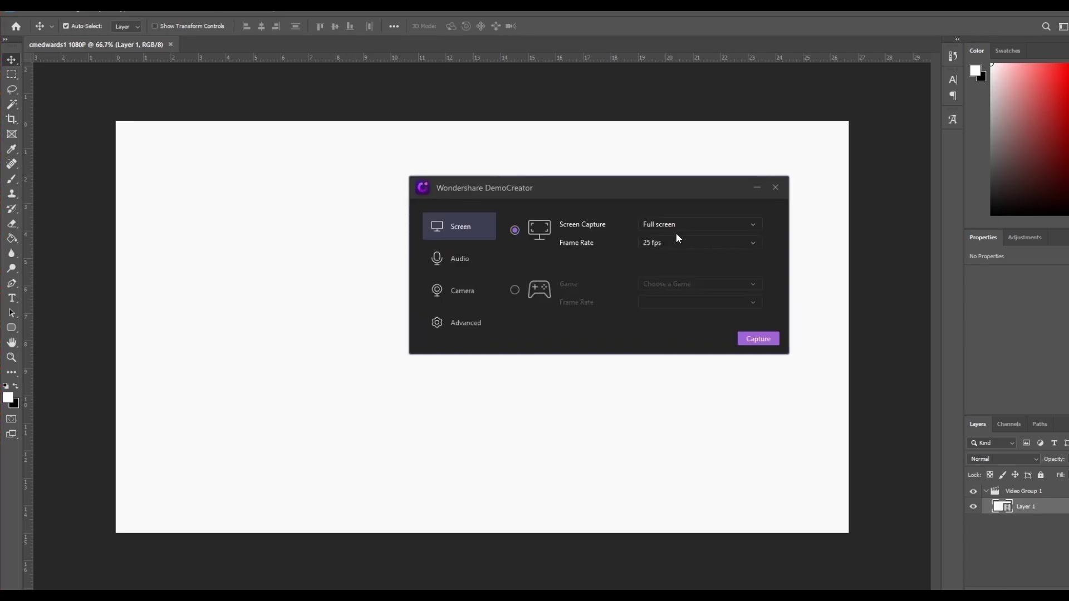
click(678, 243)
click(676, 224)
click(666, 225)
click(465, 264)
click(474, 286)
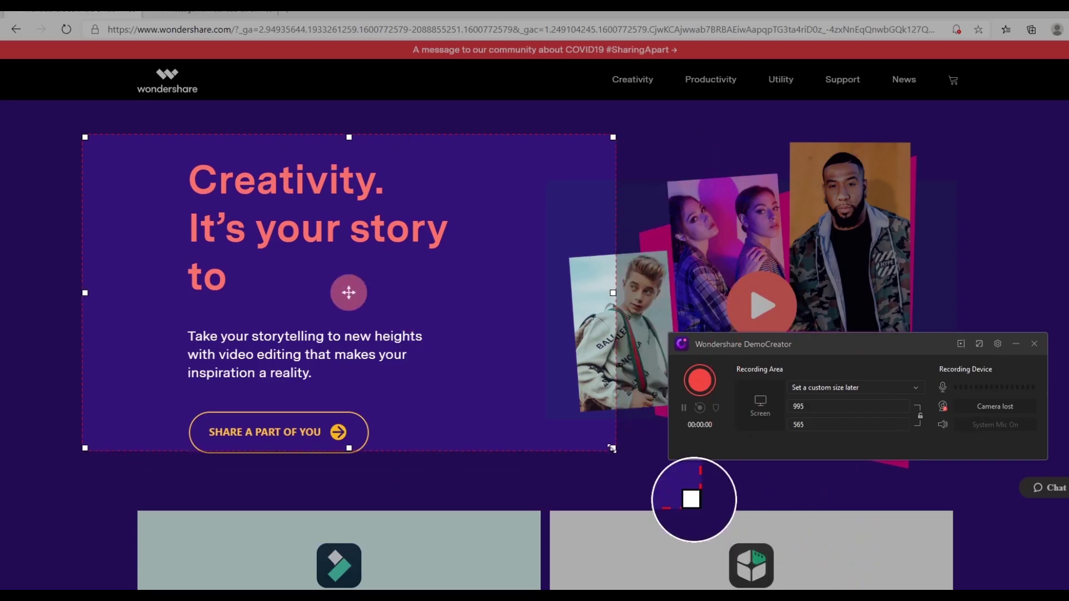
drag(371, 320, 399, 319)
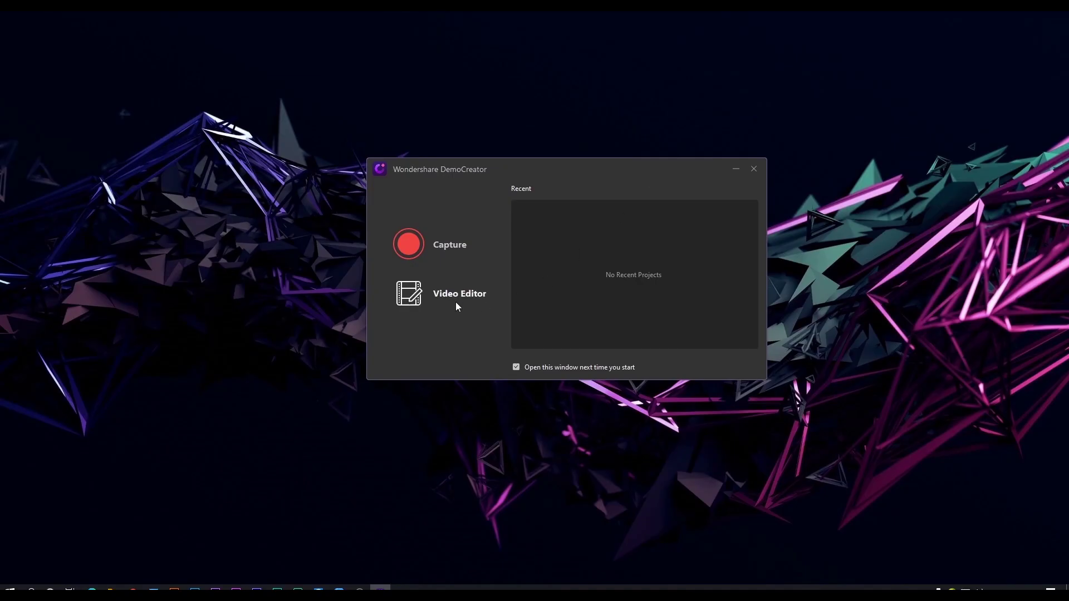
Open the video editor, import Music.wav and Video.mp4, and place the video on track 01 and the music on track 02
click(449, 293)
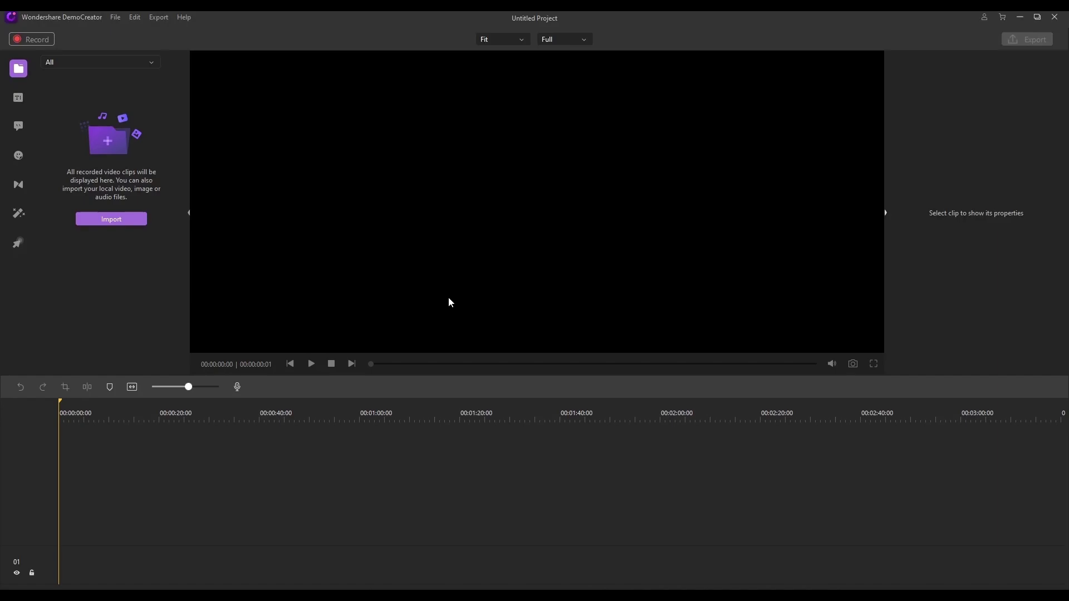
click(125, 220)
drag(241, 234, 255, 148)
click(410, 388)
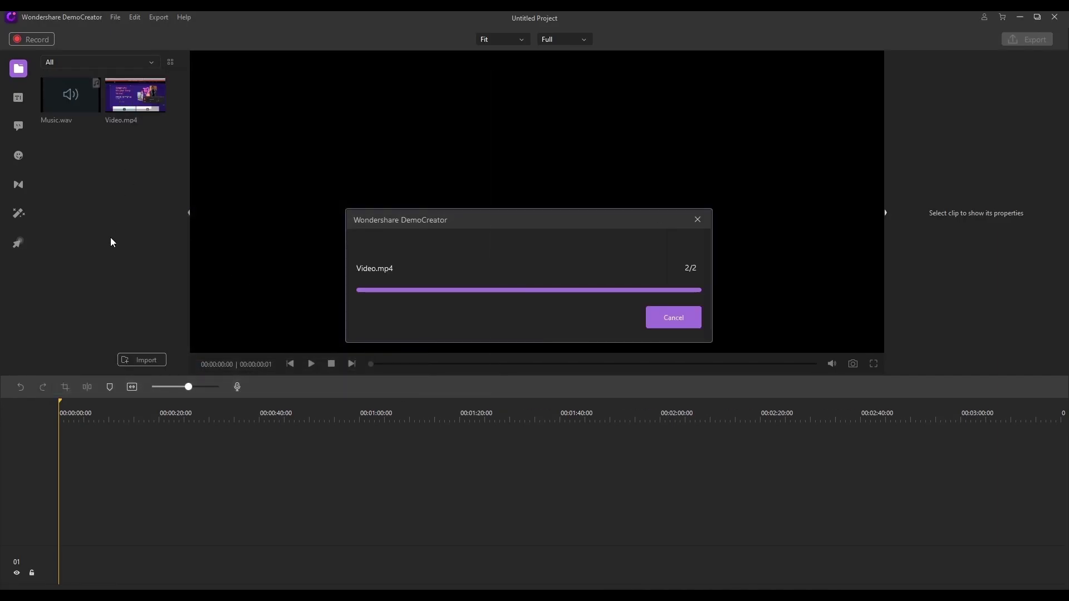
drag(135, 95, 112, 563)
drag(71, 94, 84, 526)
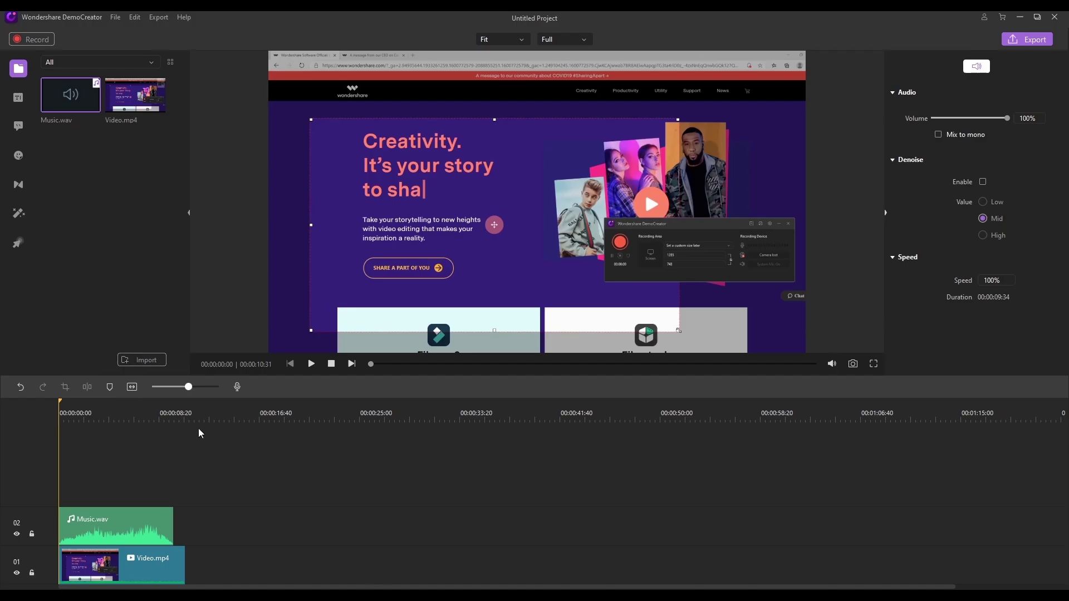
Examine the video clip's properties and the caption, callout, sticker, transition and cursor effect libraries
click(114, 407)
click(146, 567)
click(18, 242)
drag(993, 130, 988, 110)
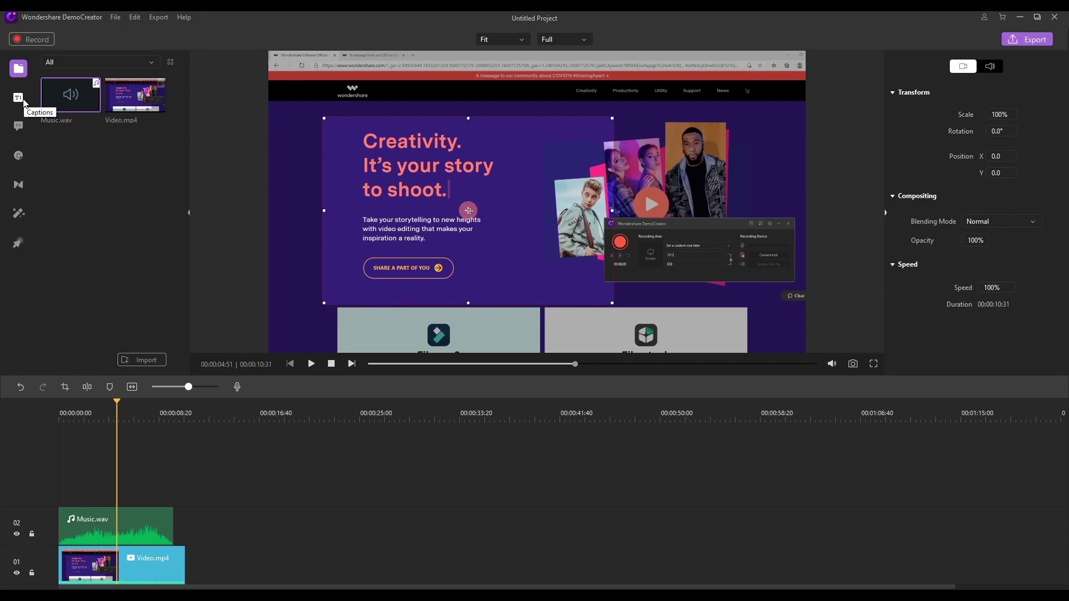
click(24, 102)
click(22, 130)
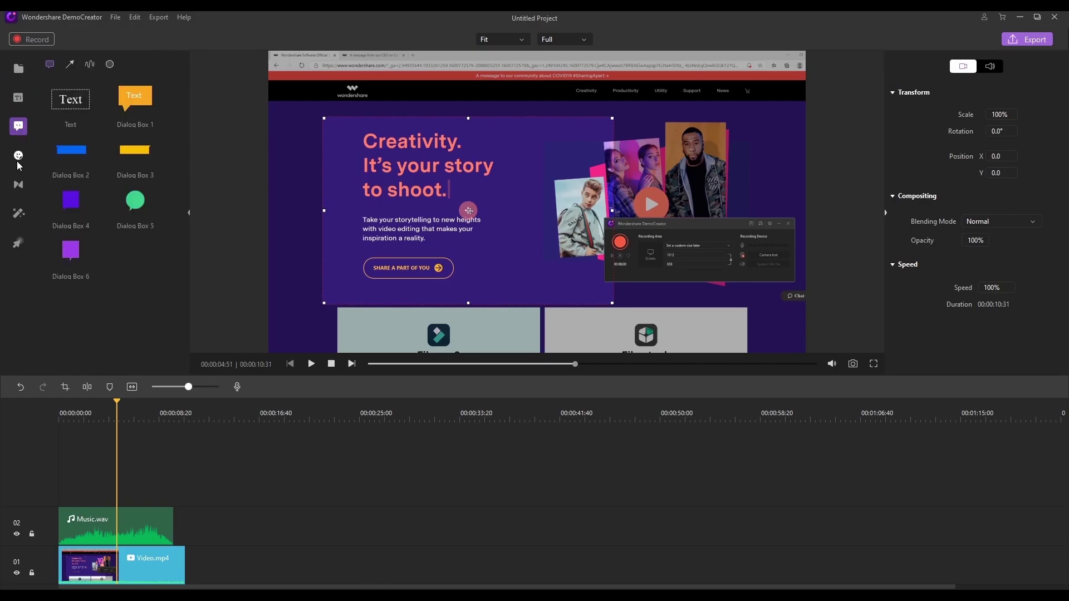
click(18, 156)
click(18, 185)
click(18, 243)
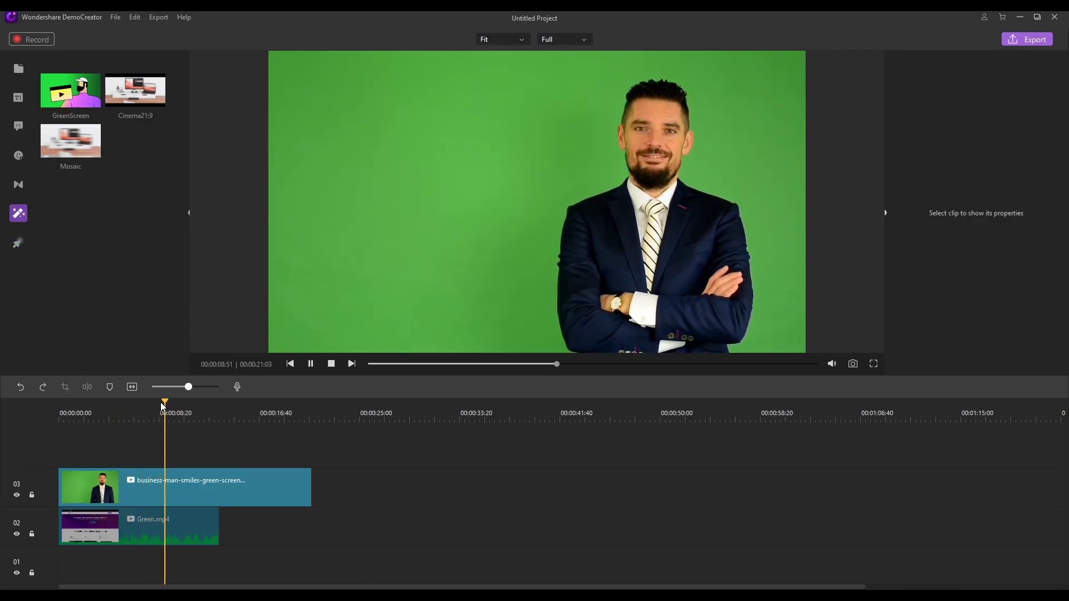
Apply the GreenScreen effect to the businessman clip on track 03 and play the result from the start
drag(165, 401, 30, 416)
drag(66, 95, 125, 488)
key(space)
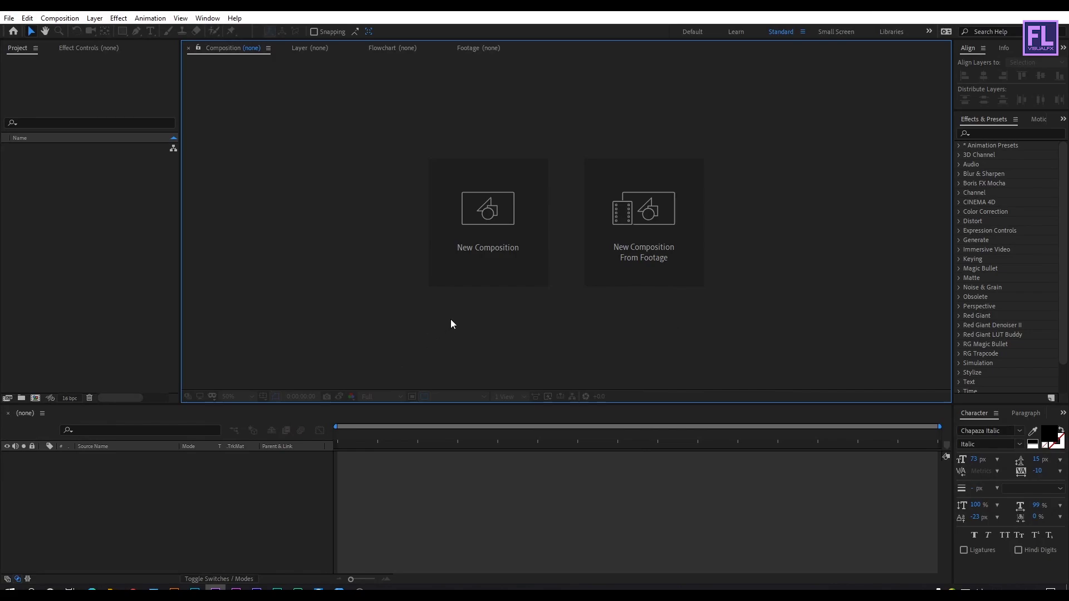
In After Effects, create an 800 x 400 px composition named Logo Matte at 30 fps with a 6-second duration
click(469, 241)
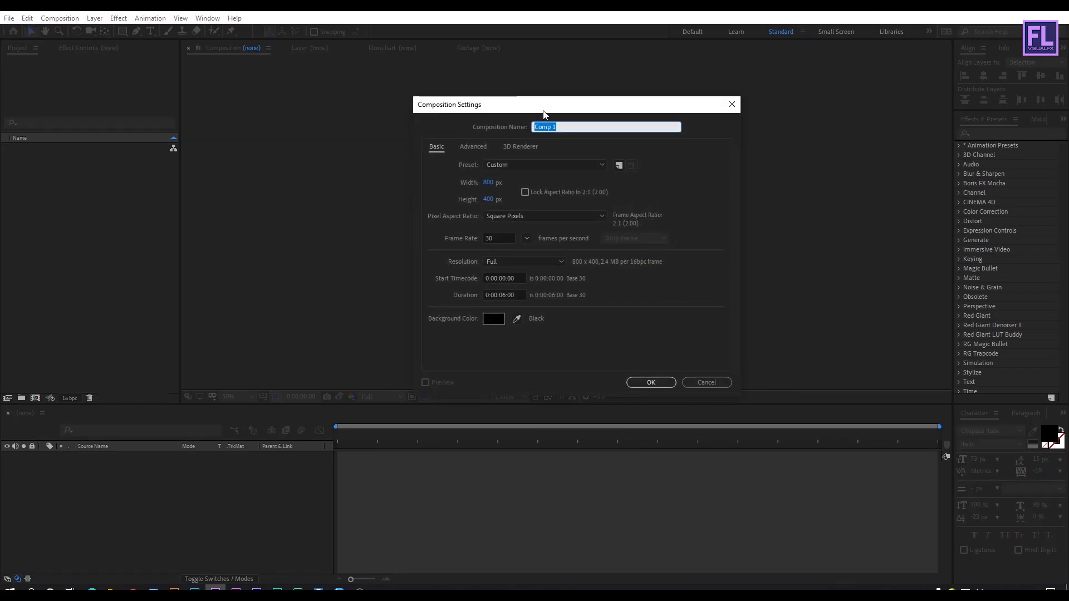
text(Logo Matte)
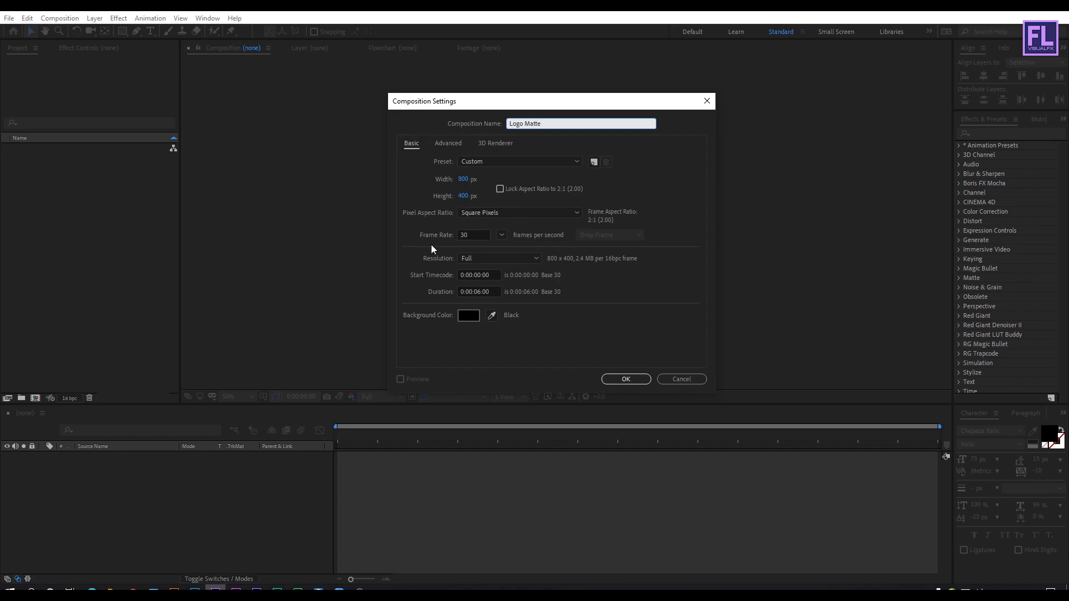
click(479, 234)
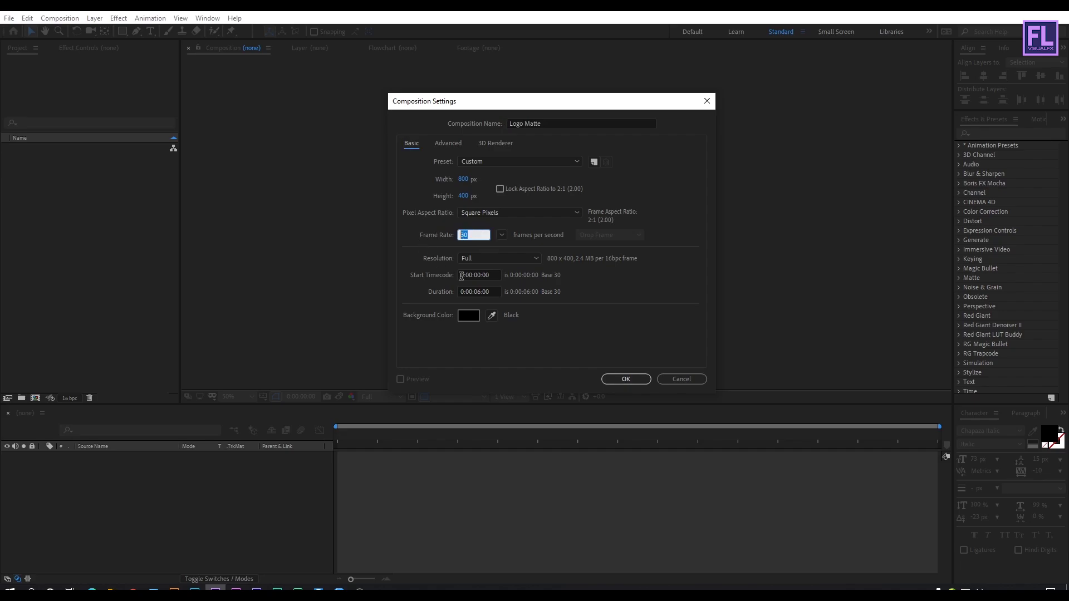
click(496, 291)
click(623, 379)
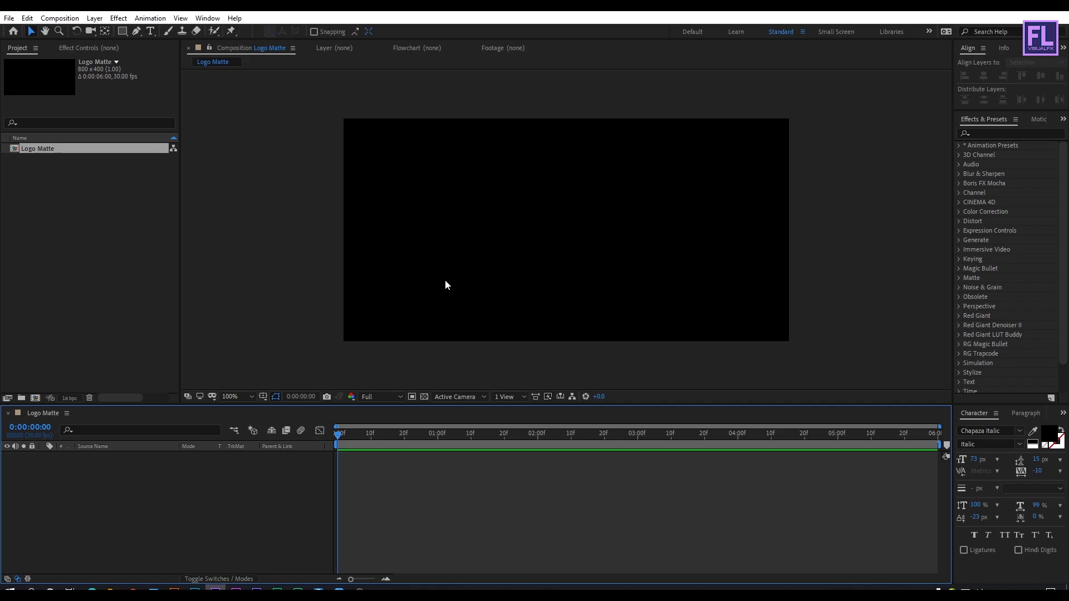
Import the Logo and Particles files from New folder into the project
click(110, 591)
drag(568, 389, 86, 206)
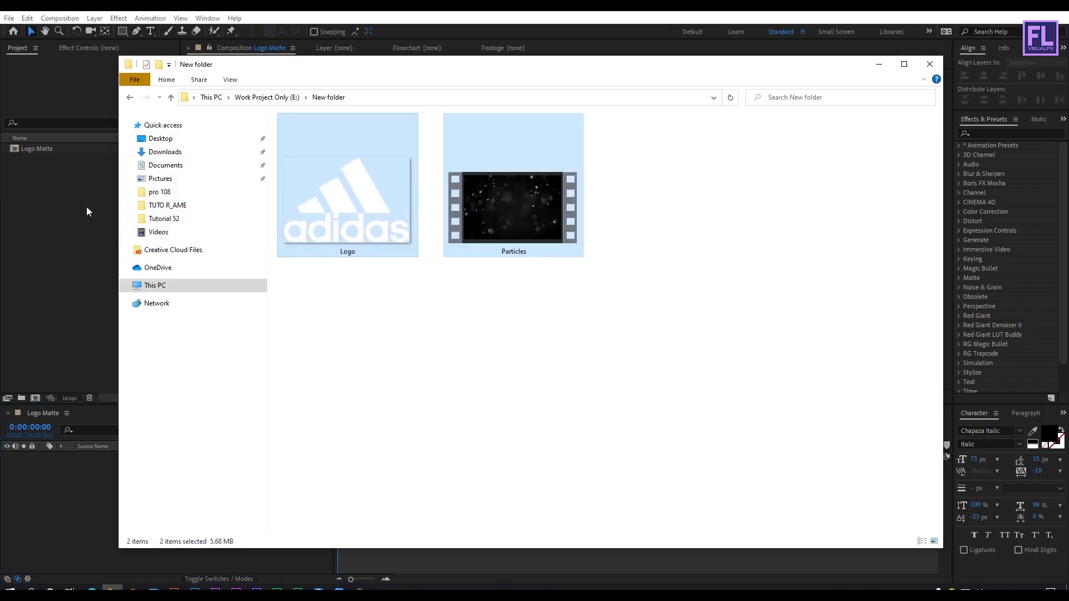
click(86, 206)
click(64, 183)
Add Logo.png to the Logo Matte composition and scale it down to fit inside the frame
drag(38, 158, 153, 473)
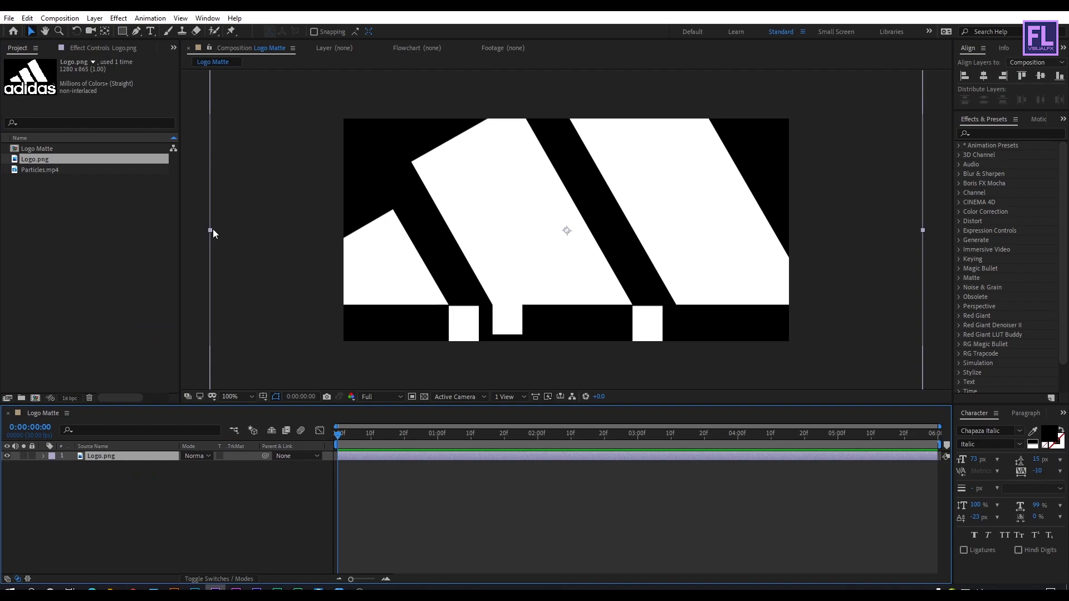
drag(210, 230, 407, 230)
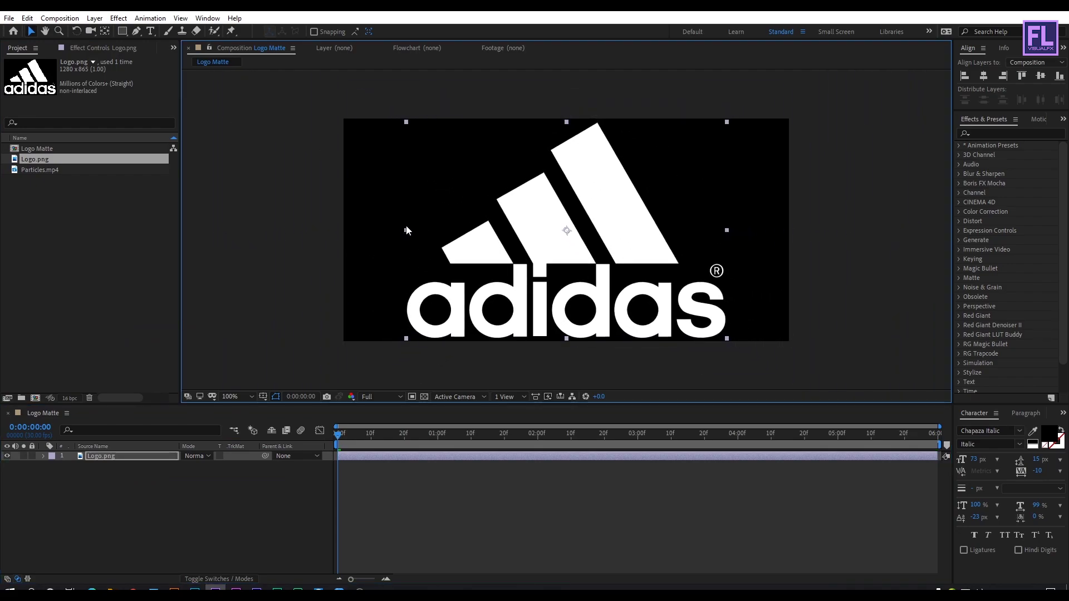
Create a white 800 x 400 px solid layer above the logo in the Logo Matte composition
right_click(116, 499)
mouse_move(145, 381)
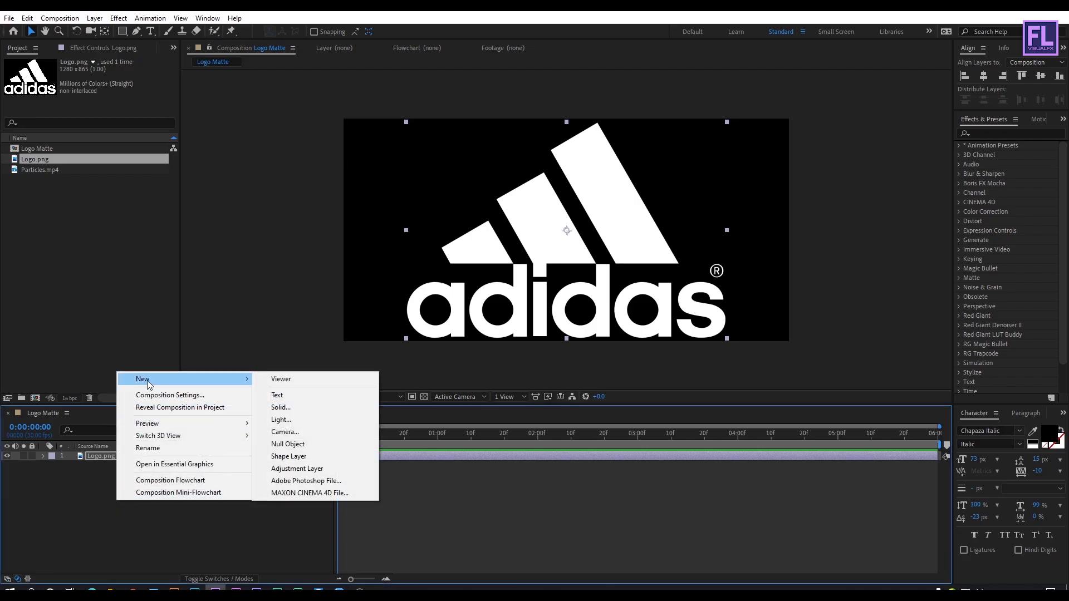
click(281, 408)
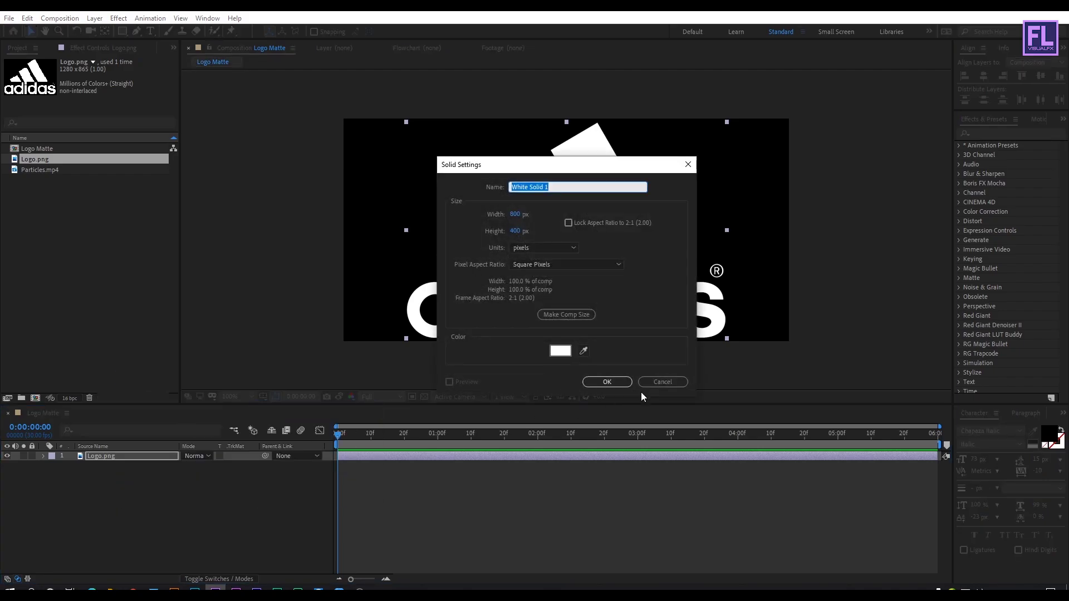
drag(551, 167, 512, 148)
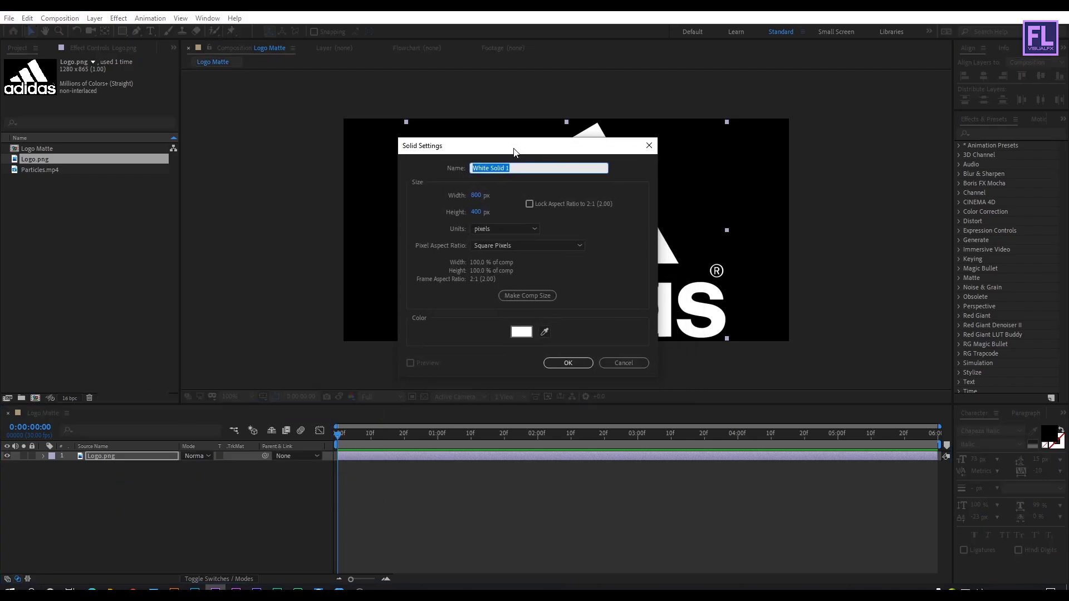
click(582, 365)
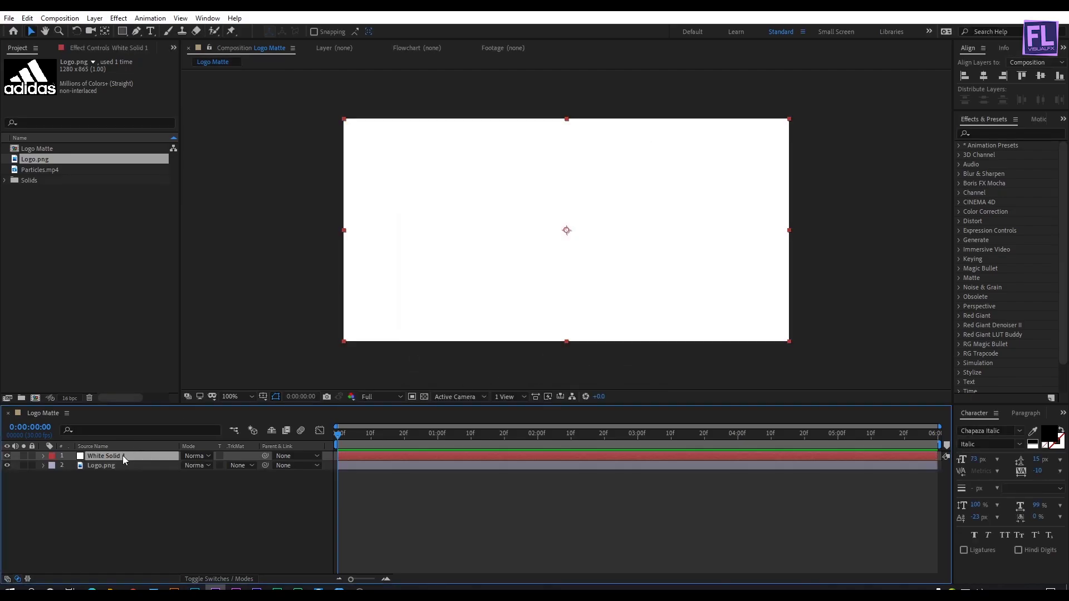
Find the Linear Wipe transition effect and apply it to the white solid layer
click(989, 134)
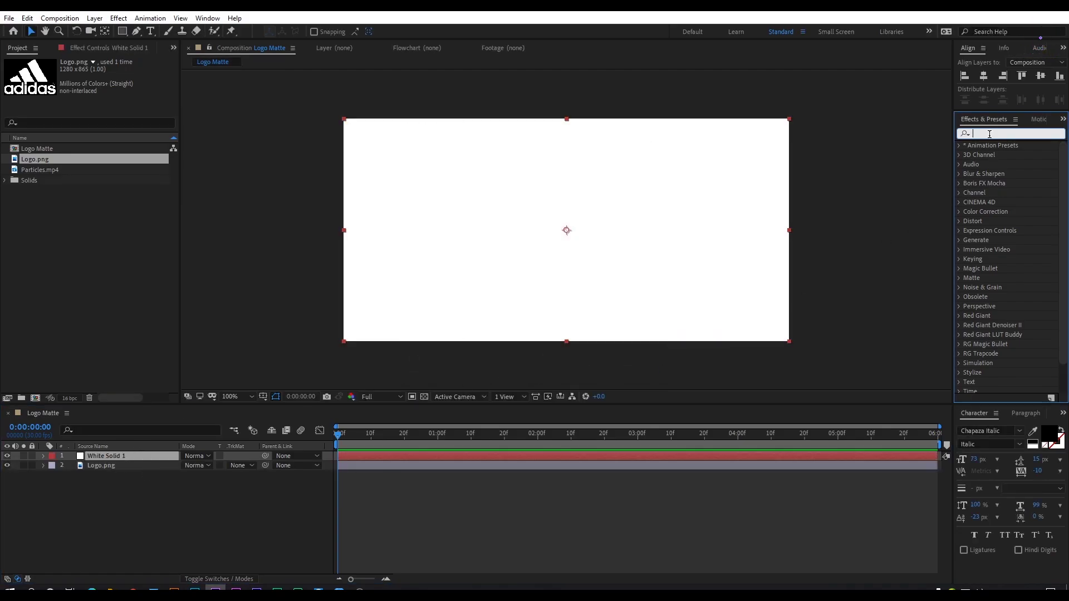
text(line)
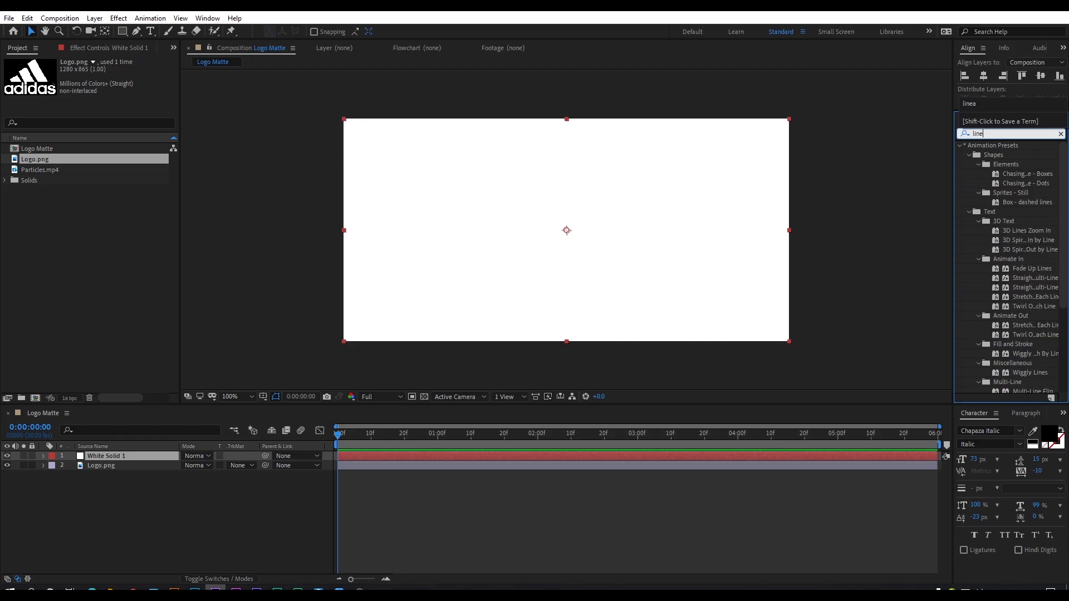
text(a)
click(1011, 202)
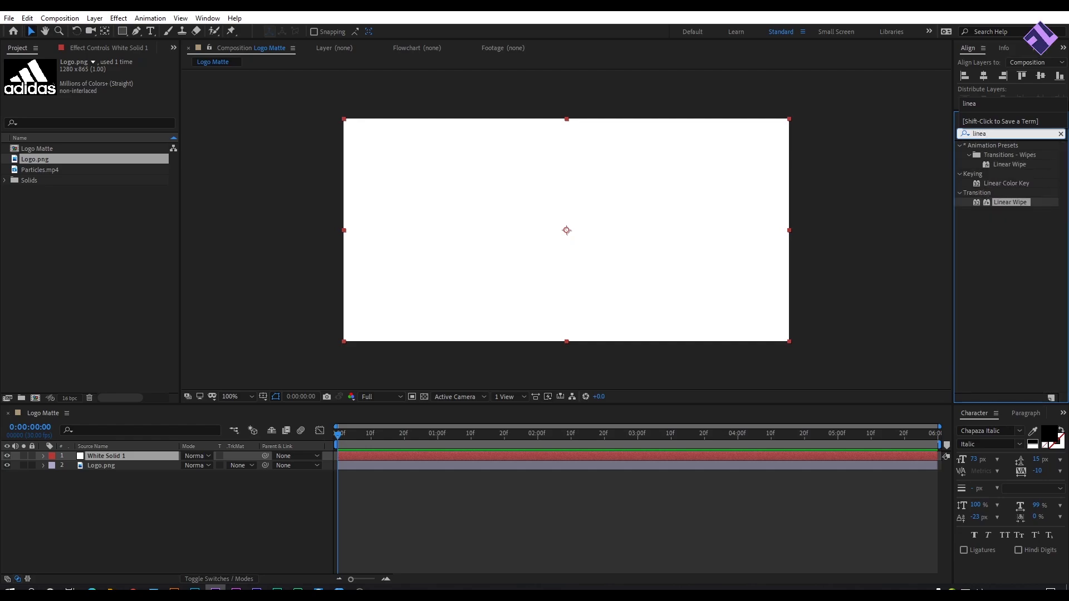
drag(1007, 202, 118, 456)
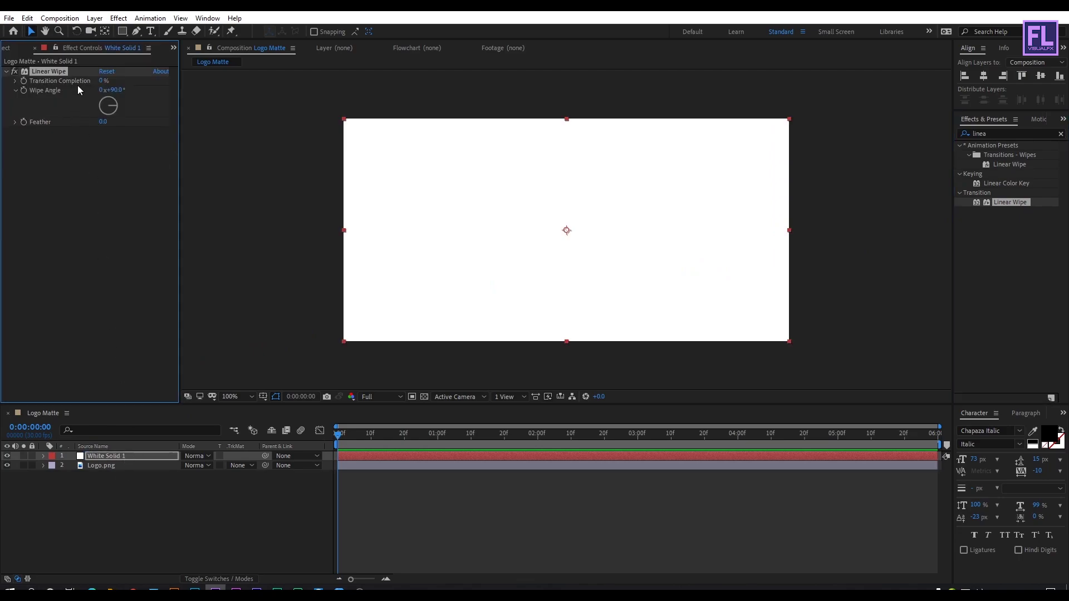
Set the Linear Wipe's Transition Completion to 100%, Wipe Angle to -60° and Feather to 200
drag(101, 80, 167, 81)
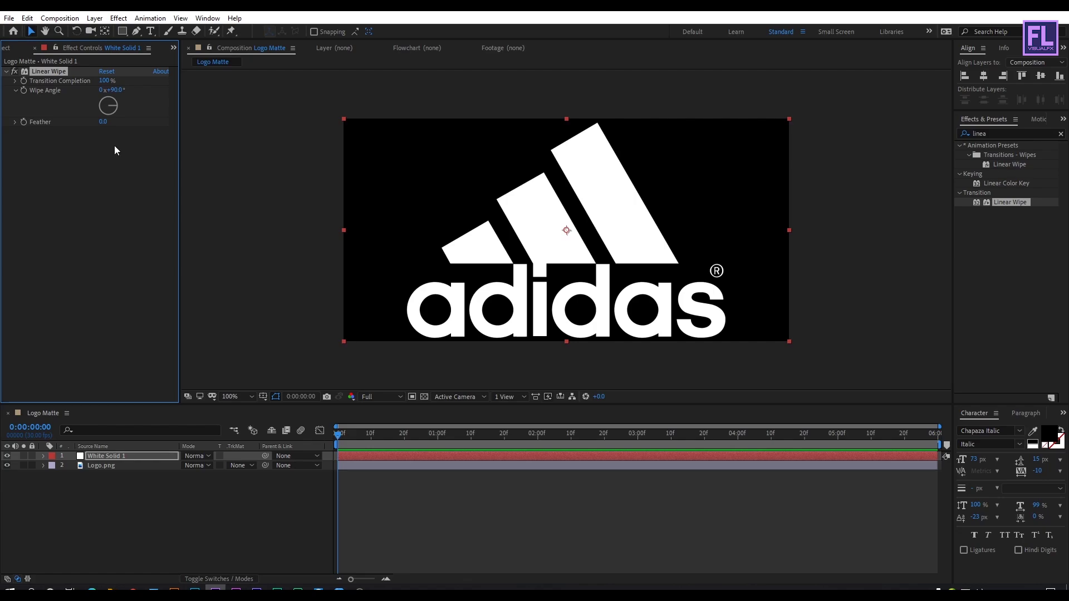
drag(116, 96, 106, 103)
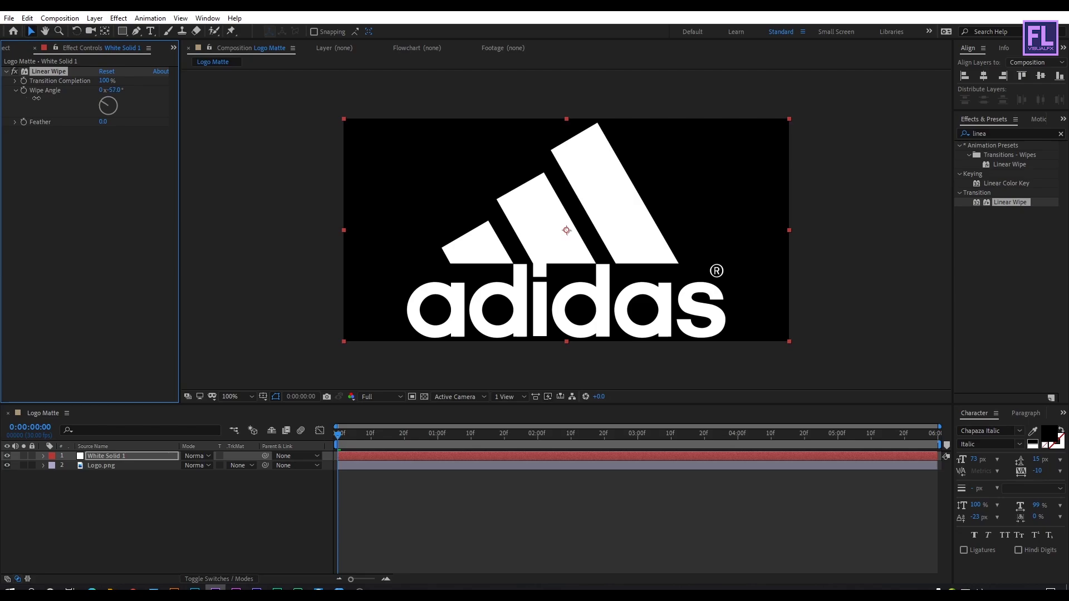
click(103, 124)
text(200)
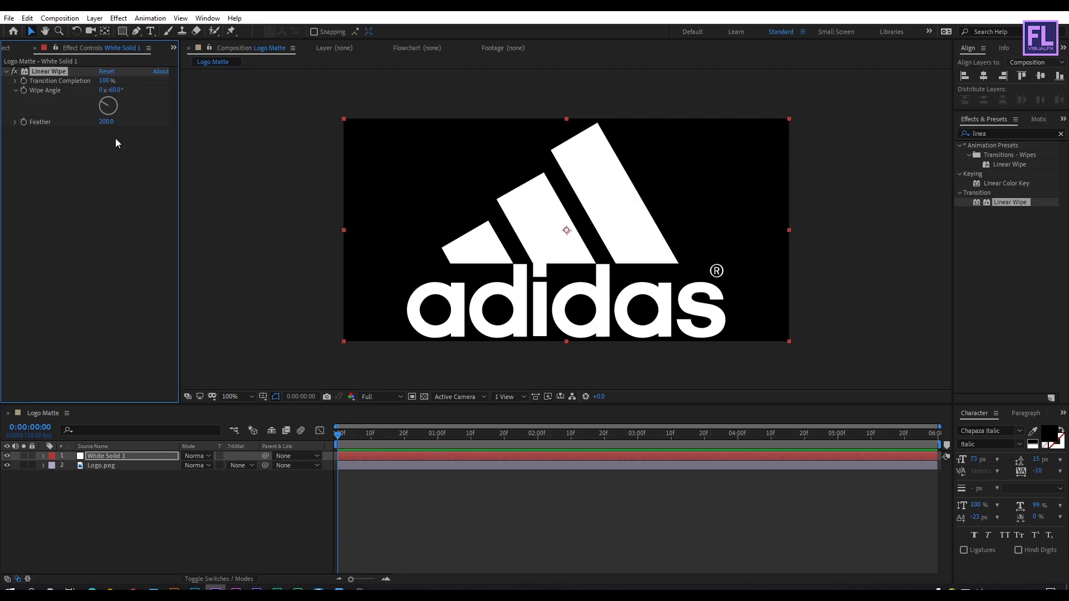
Keyframe the wipe's Transition Completion at 100% on the first frame and 0% at 4 seconds
drag(347, 428, 325, 442)
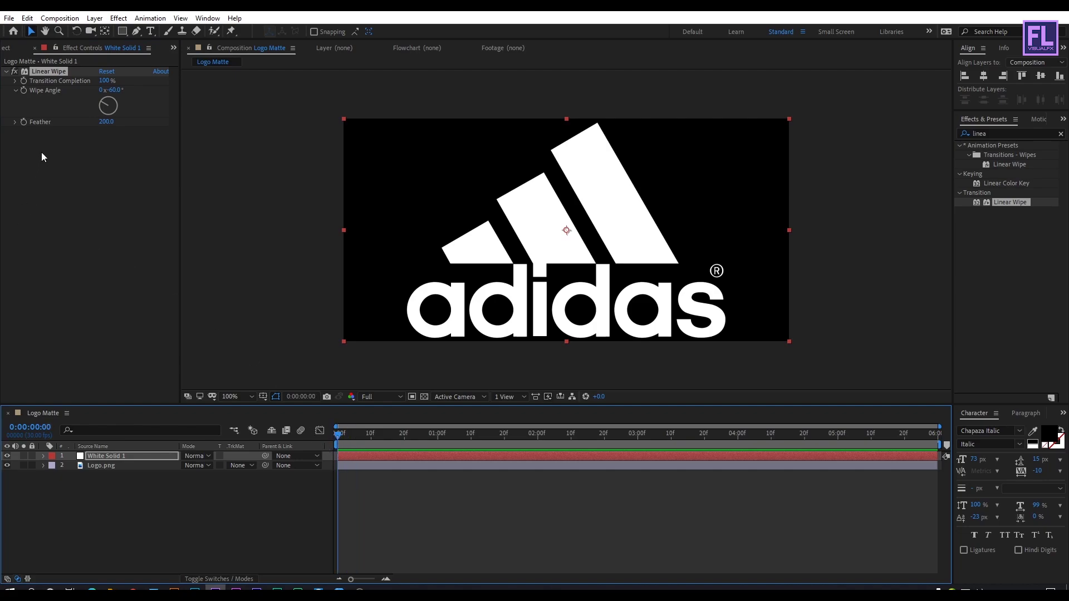
click(23, 82)
drag(330, 450, 742, 448)
drag(104, 82, 131, 490)
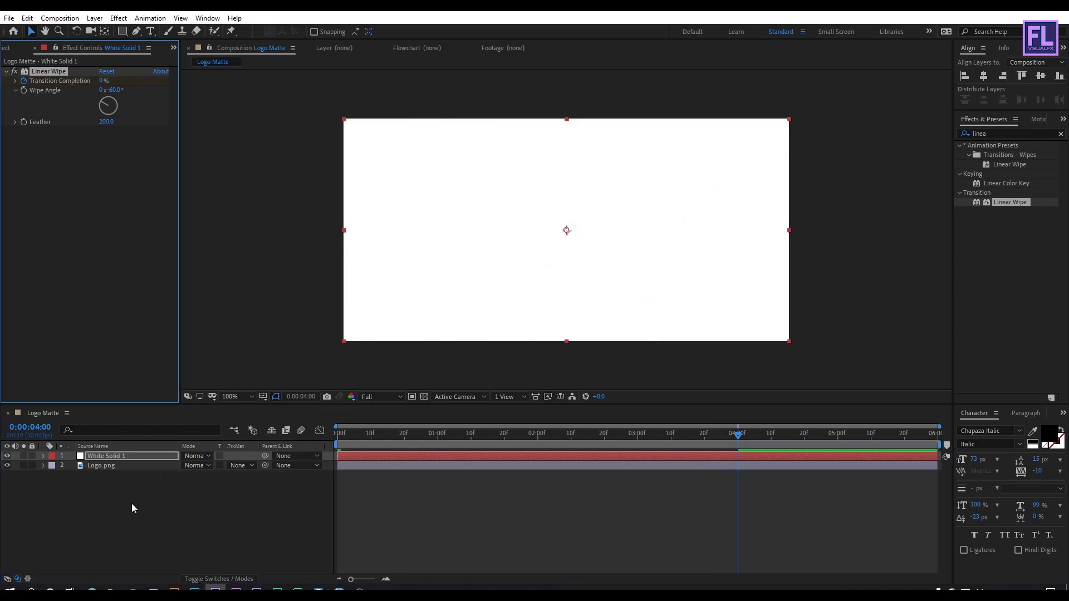
Set the Logo.png layer's track matte to Alpha Matte "White Solid 1" and scrub the timeline to preview the reveal
click(104, 467)
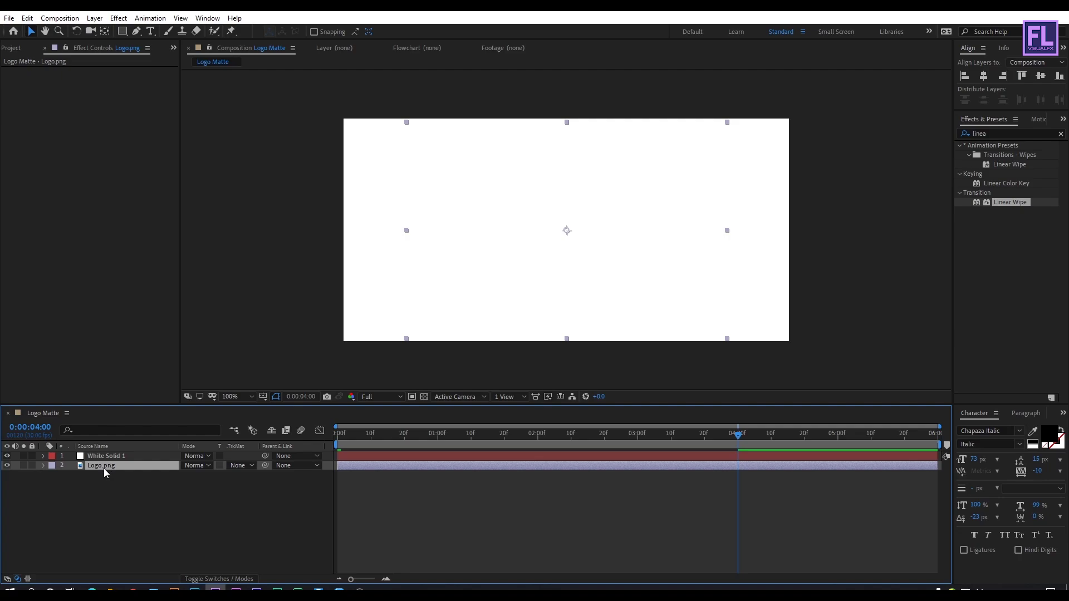
click(241, 466)
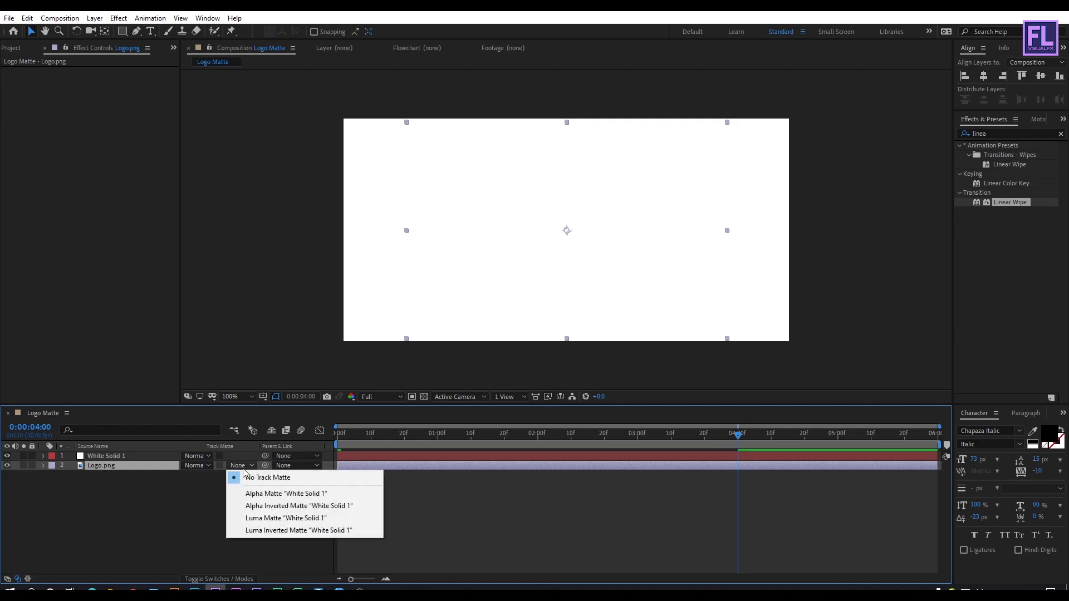
click(284, 492)
drag(335, 435, 684, 447)
click(167, 512)
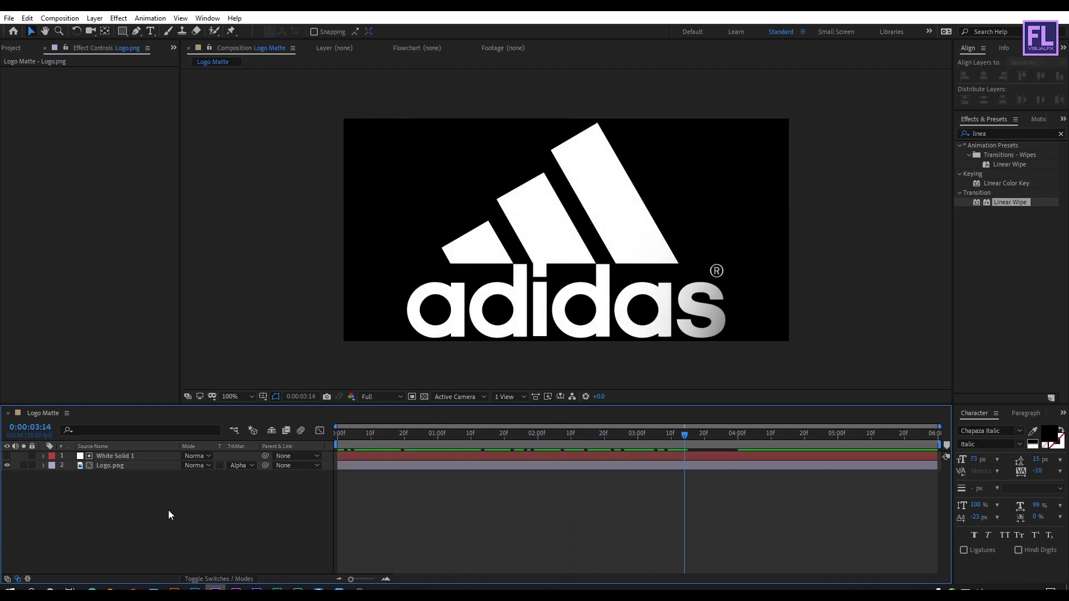
Create a composition named Logo Animation at 1920 x 1080 px, 30 fps, with a 6-second duration
click(14, 48)
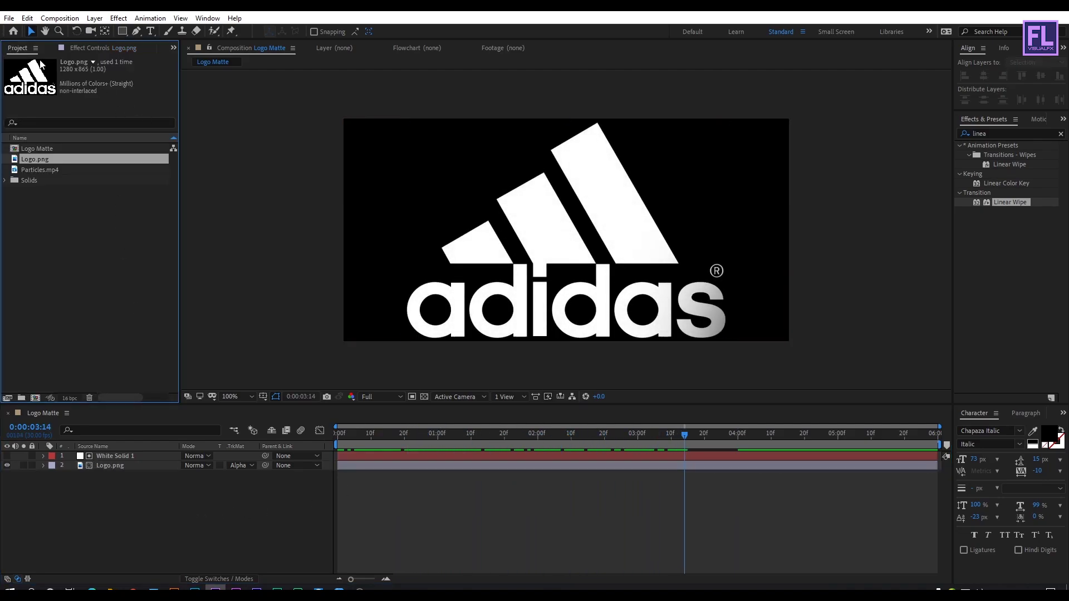
click(34, 397)
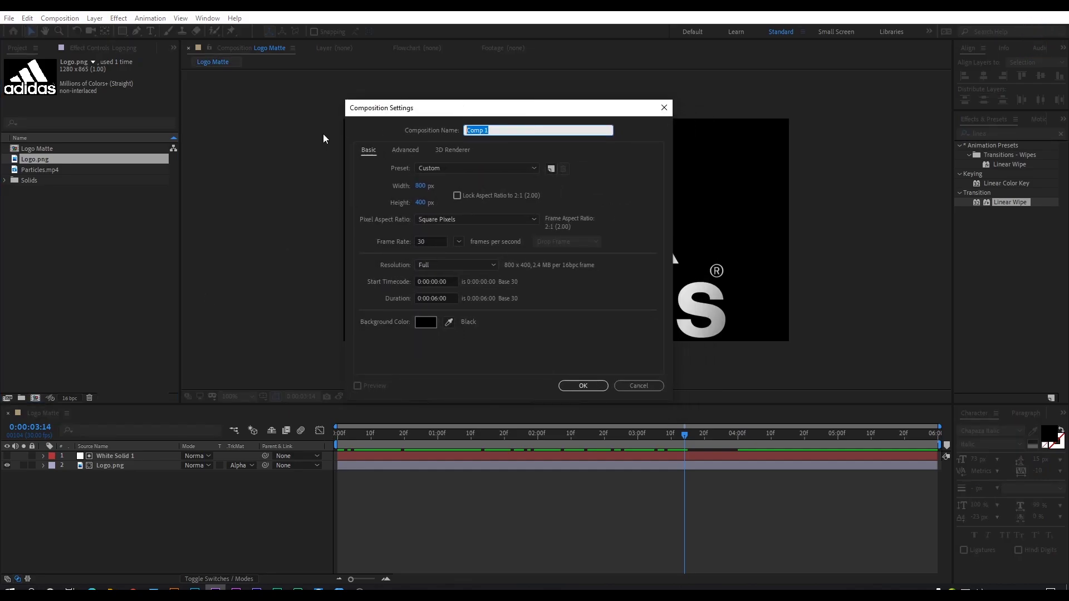
text(Logo Anima)
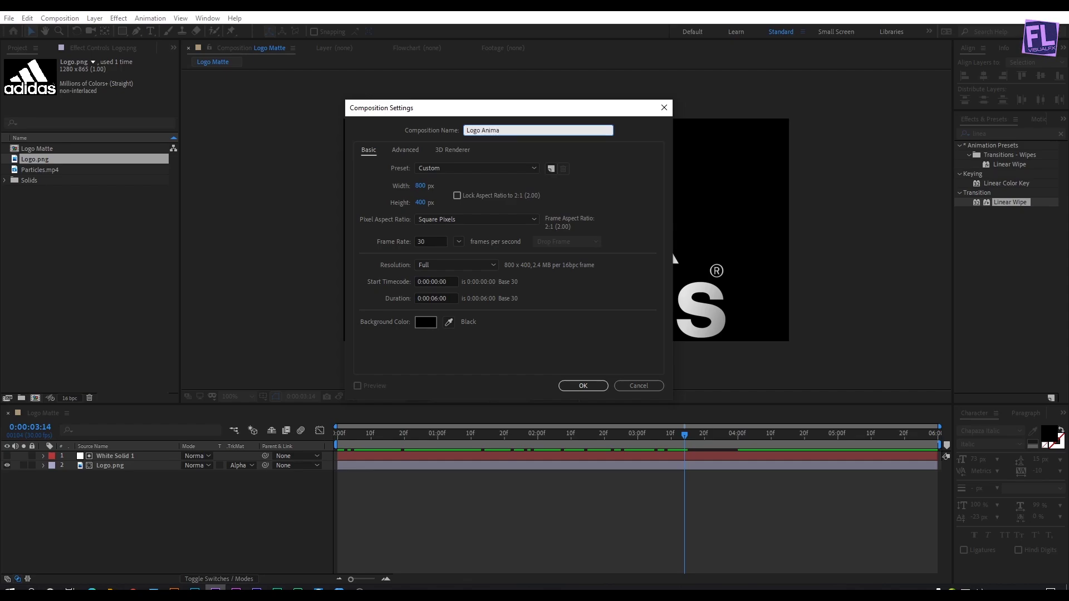
text(tion)
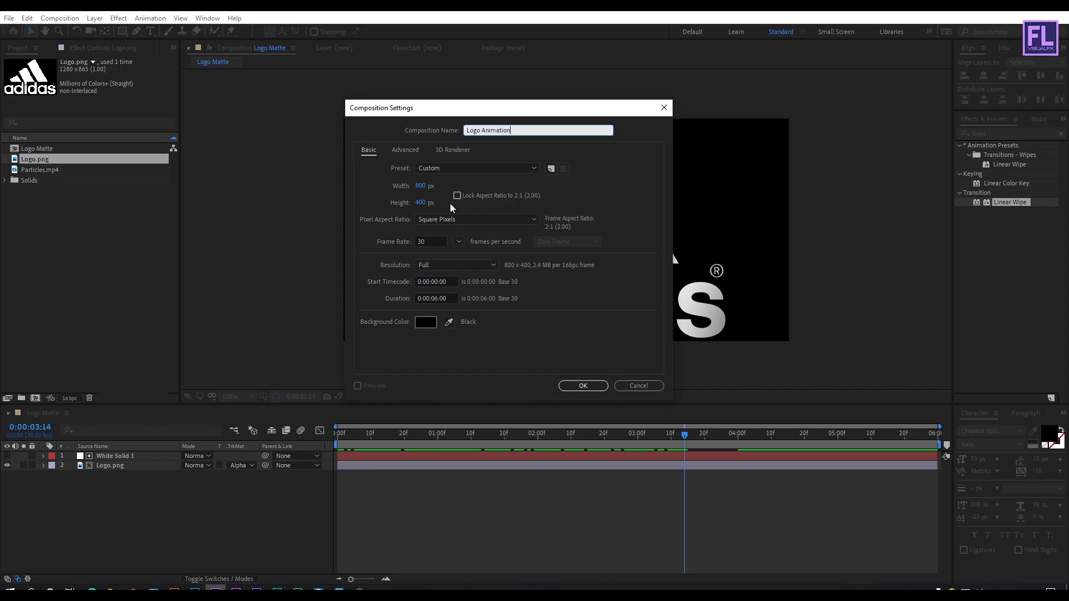
click(422, 188)
text(1920)
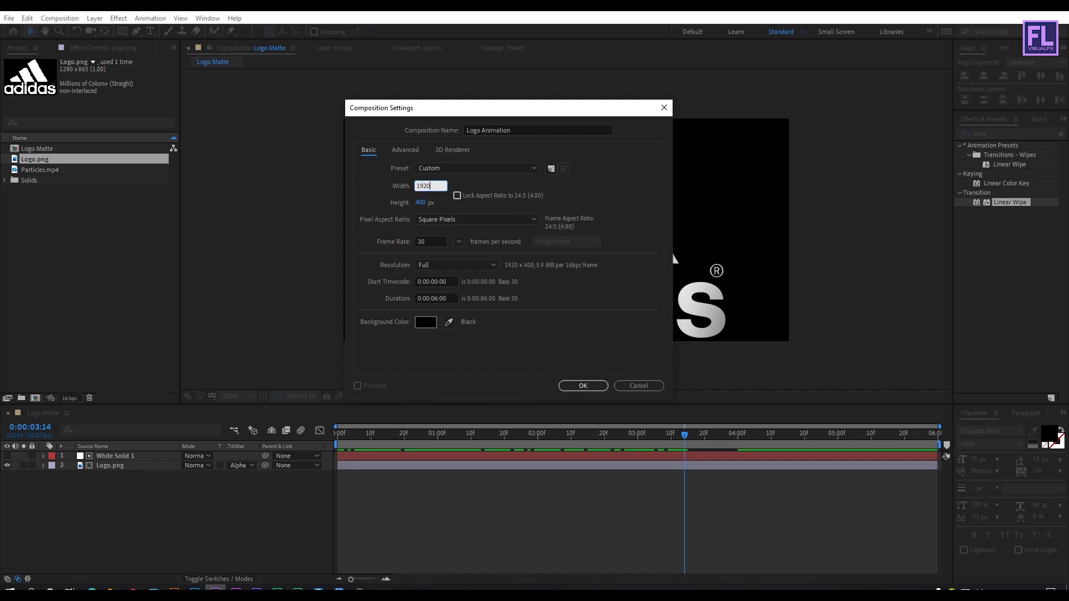
key(Tab)
text(1080)
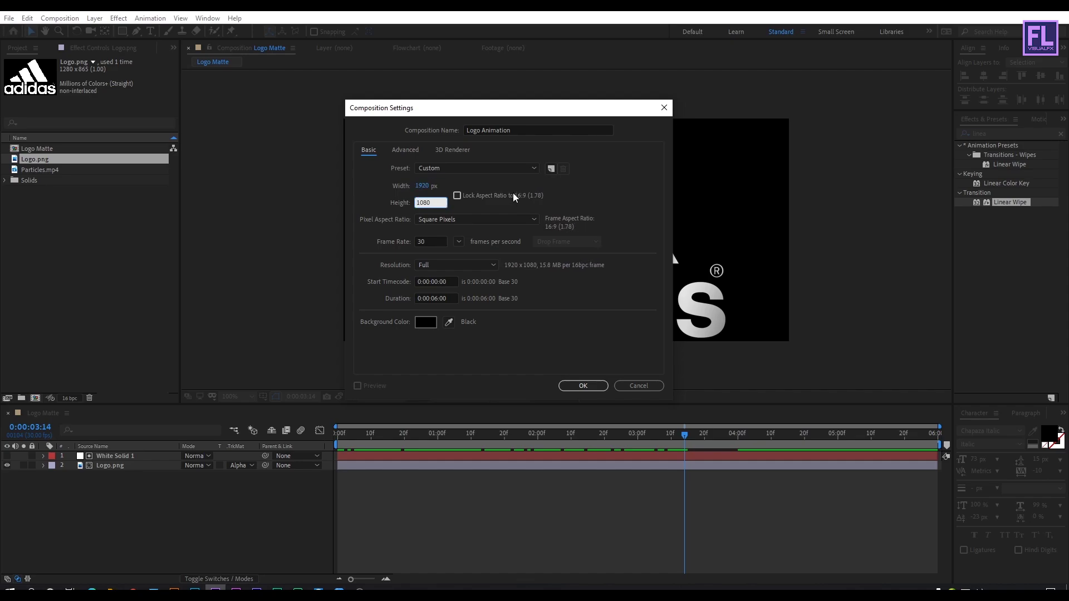
click(429, 243)
click(453, 298)
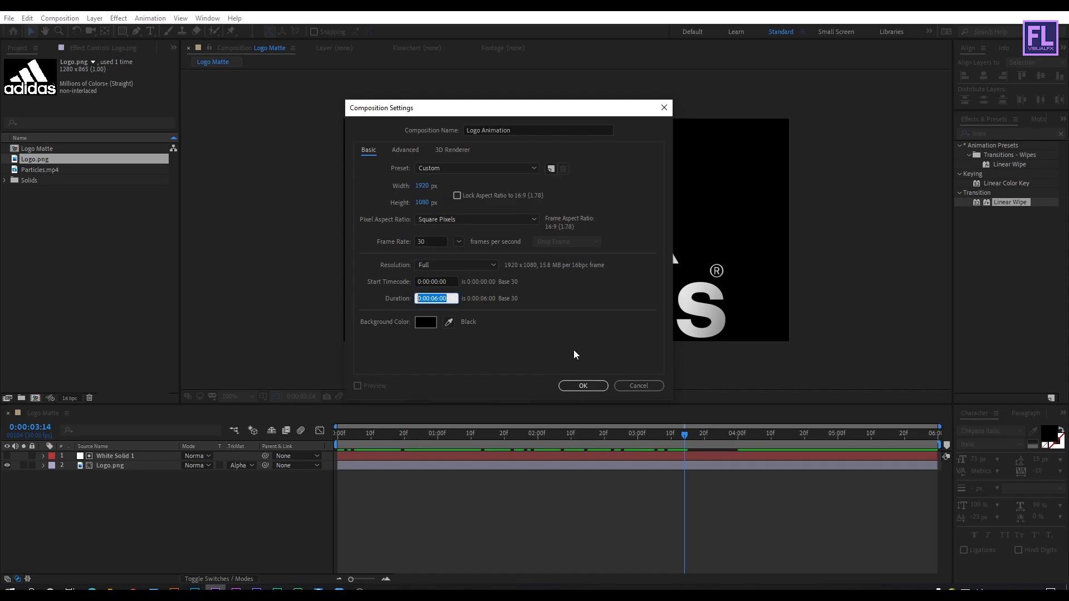
click(585, 385)
scroll(566, 318, down, 2)
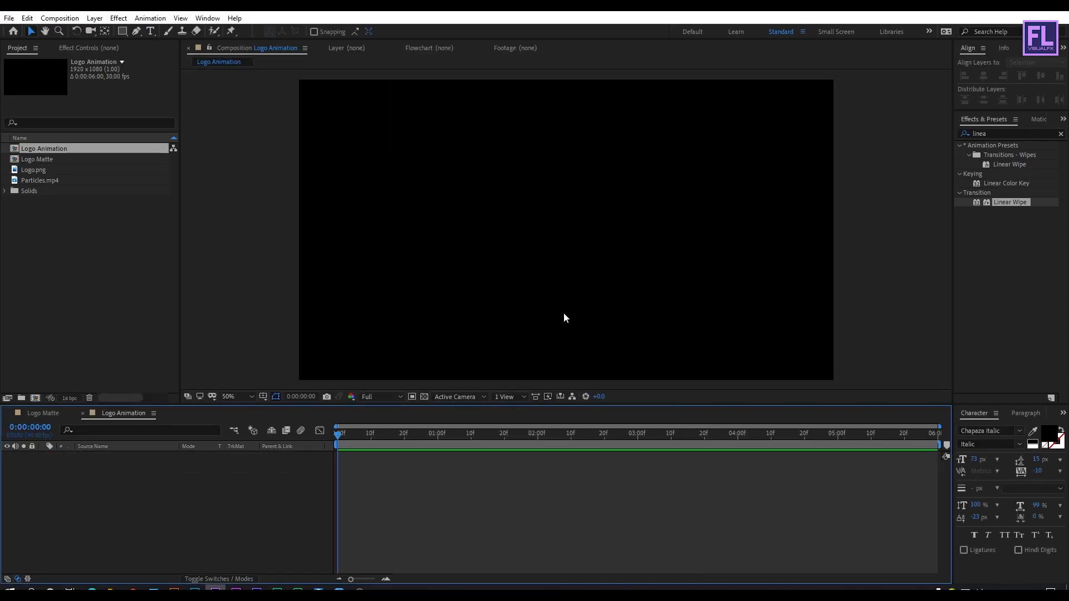
Add the Logo Matte composition as a layer in the Logo Animation timeline and scrub through the reveal
mouse_move(198, 405)
mouse_down()
mouse_move(198, 418)
mouse_move(197, 399)
mouse_up()
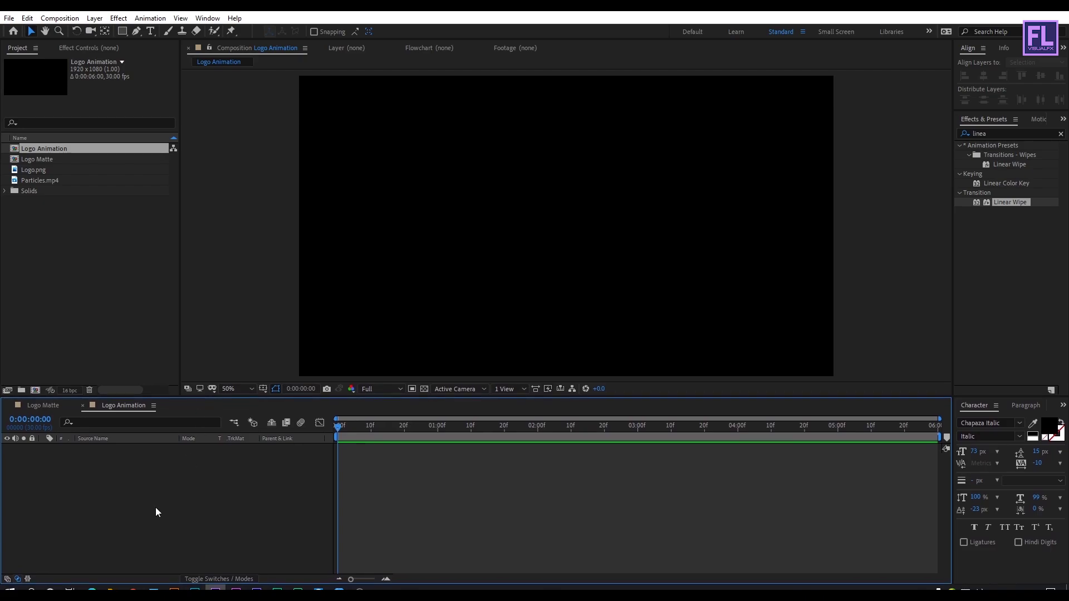
click(38, 172)
click(34, 161)
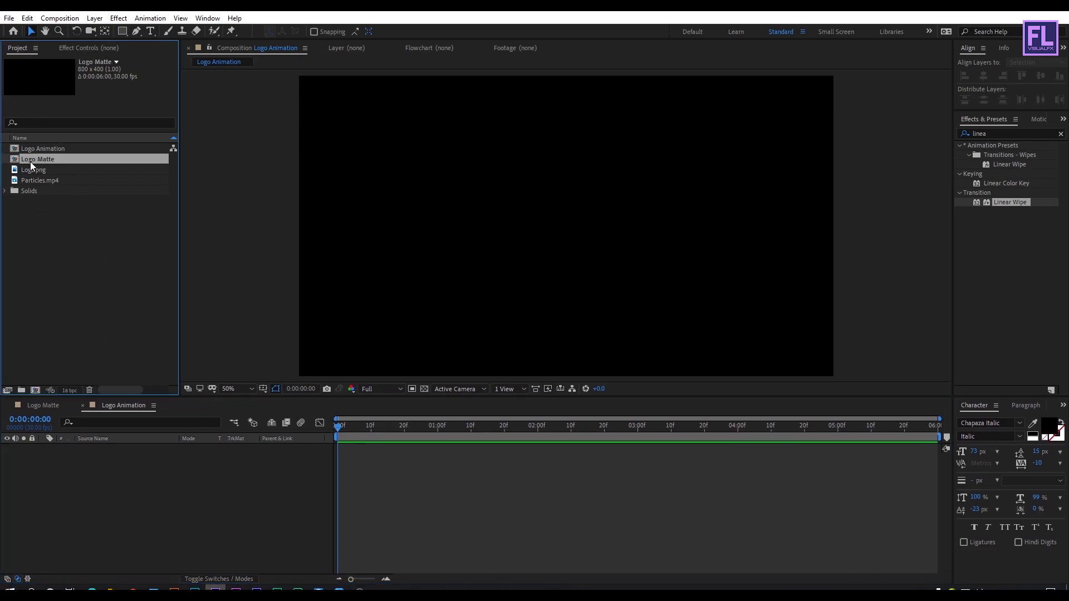
drag(36, 158, 94, 479)
drag(338, 428, 625, 451)
drag(435, 448, 630, 455)
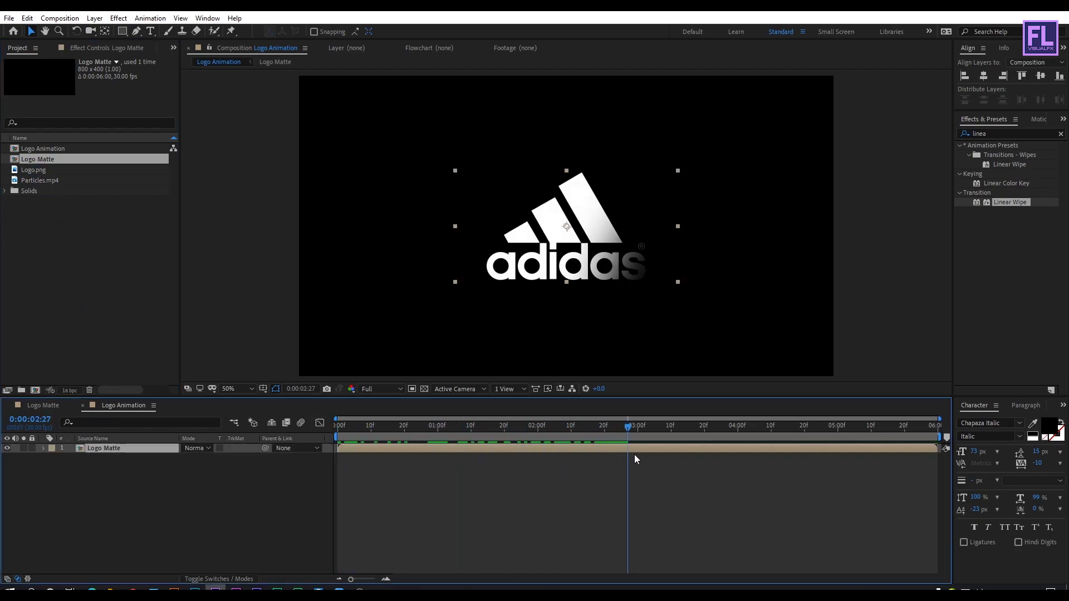
Apply the Fill effect to the Logo Matte layer and set its color to black (000000)
click(144, 459)
click(114, 449)
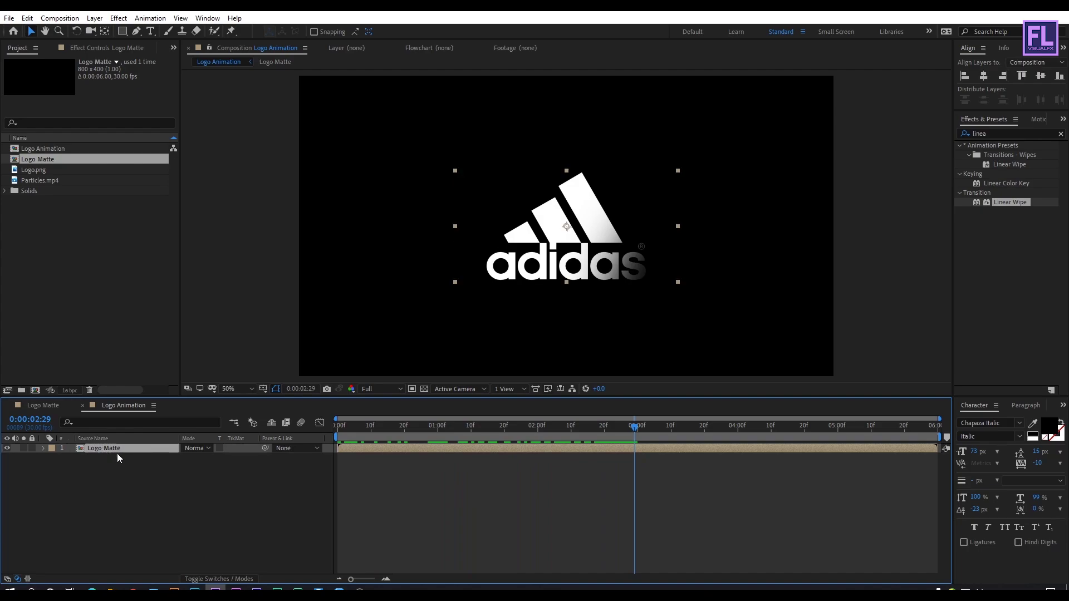
click(996, 133)
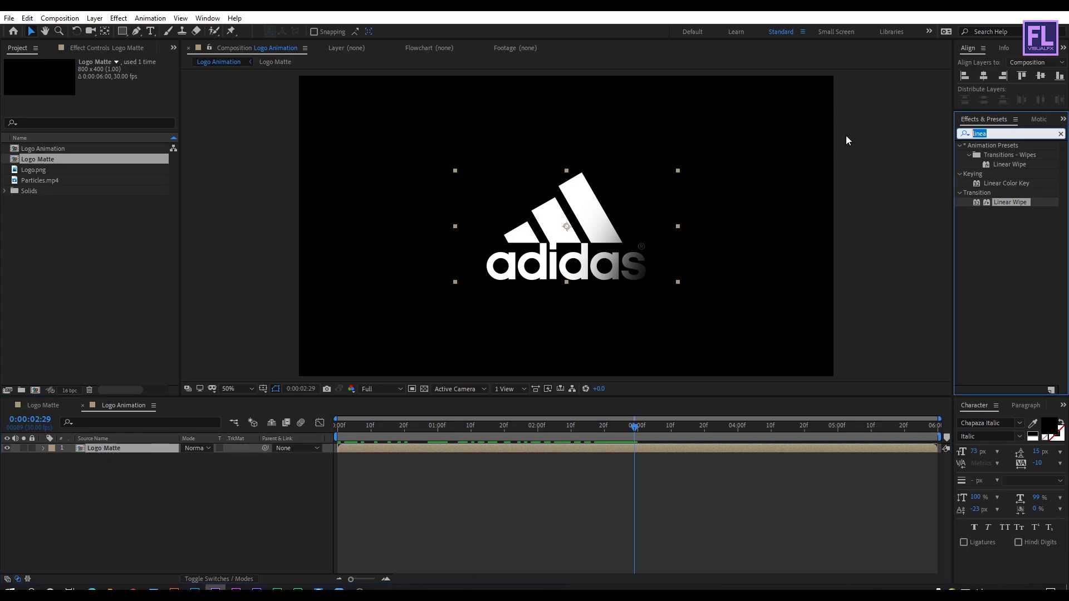
text(fill)
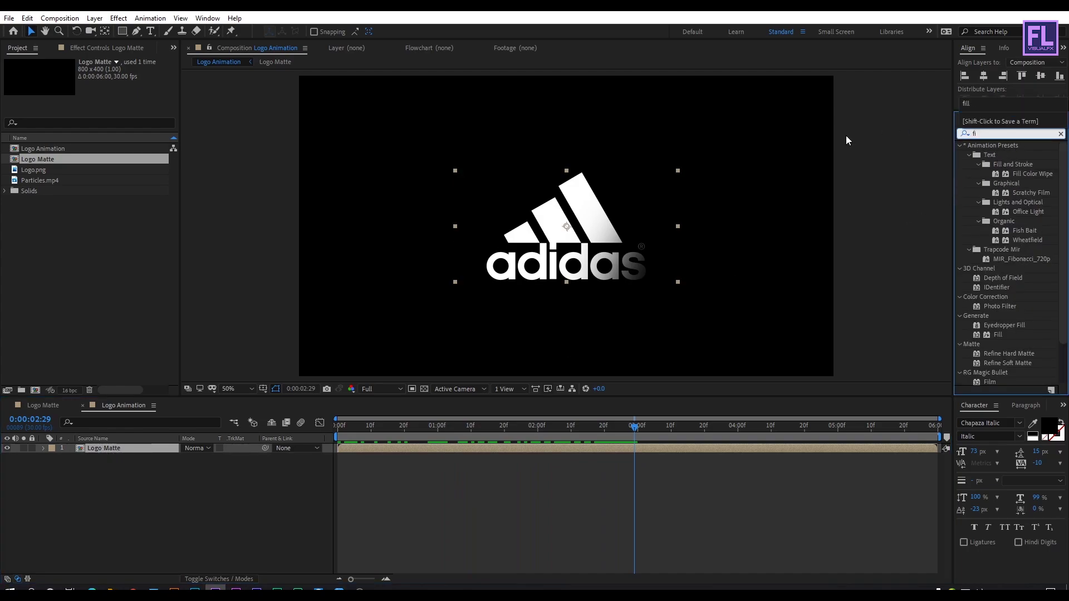
drag(996, 204, 106, 448)
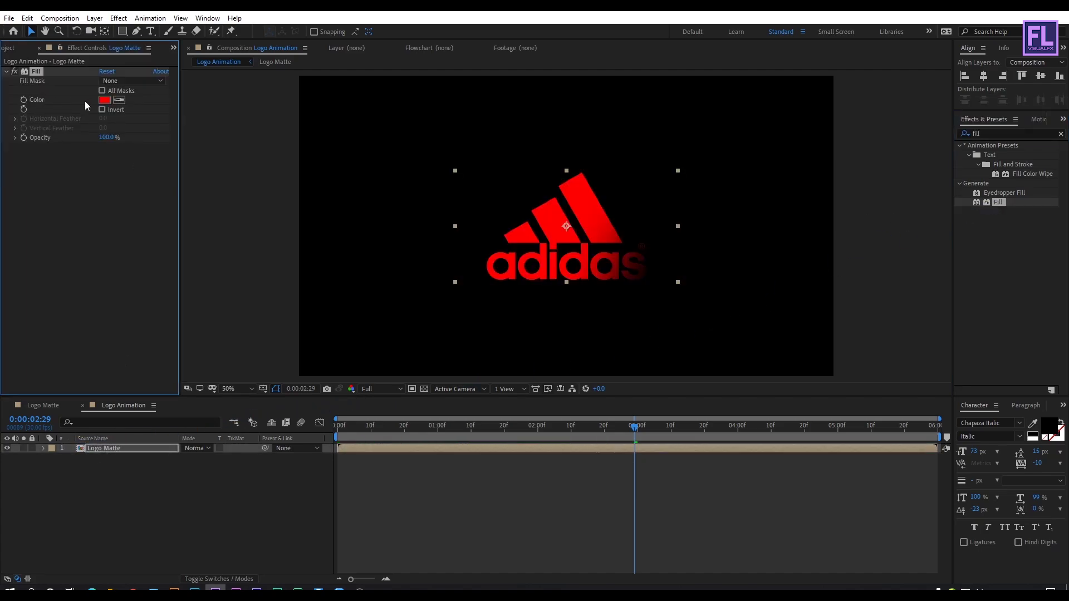
click(104, 100)
drag(114, 262, 55, 341)
click(307, 187)
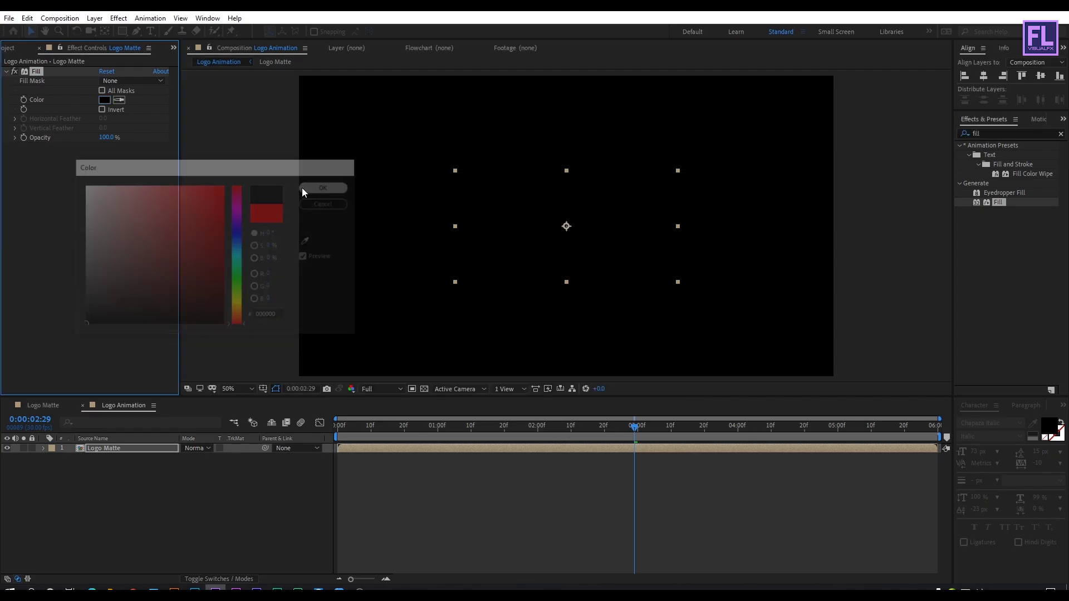
Apply Bevel Alpha to the Logo Matte layer with Edge Thickness 3.5 and Light Intensity 1
click(996, 133)
text(beve)
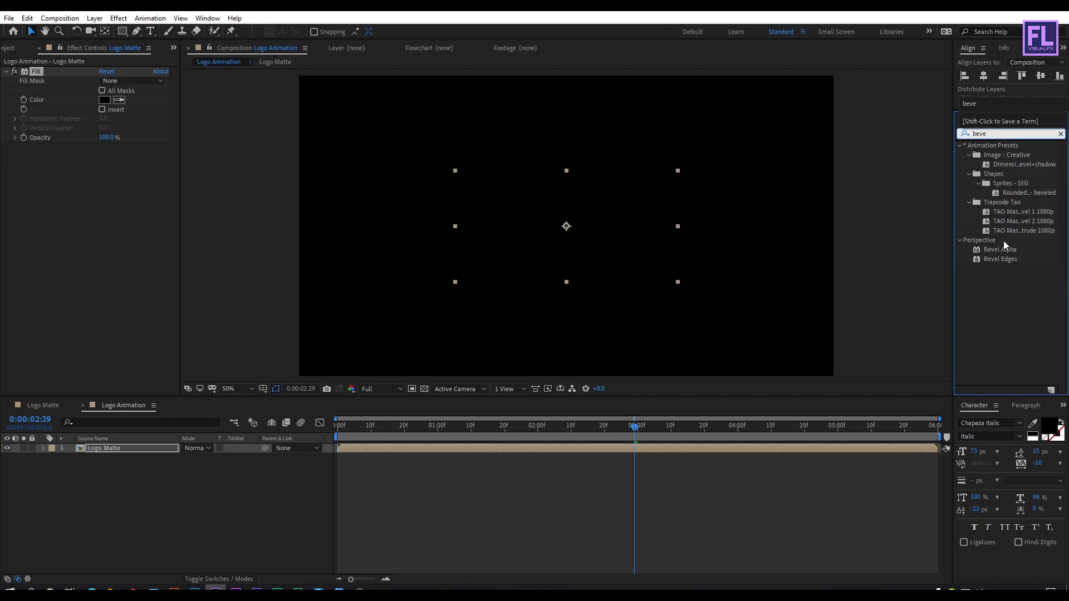
drag(1005, 250, 130, 450)
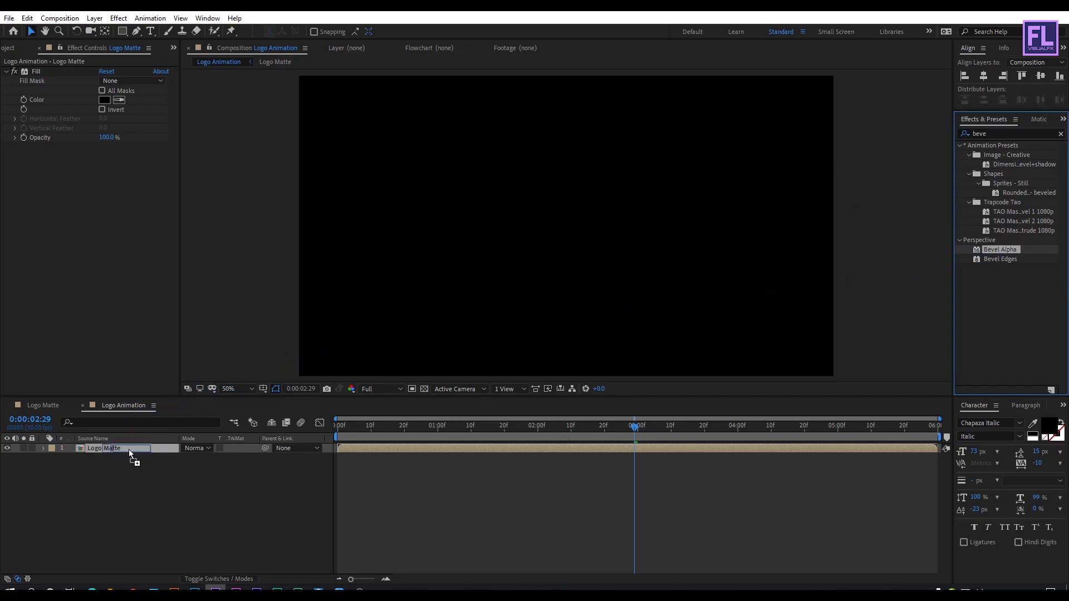
click(105, 157)
text(3.5)
key(Return)
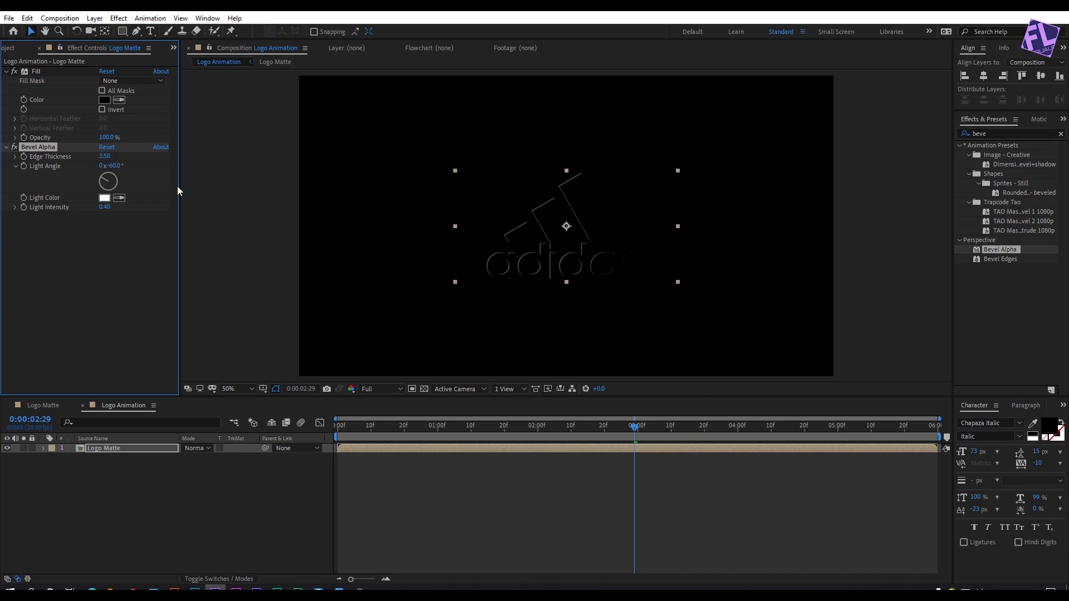
click(109, 208)
text(1)
key(Return)
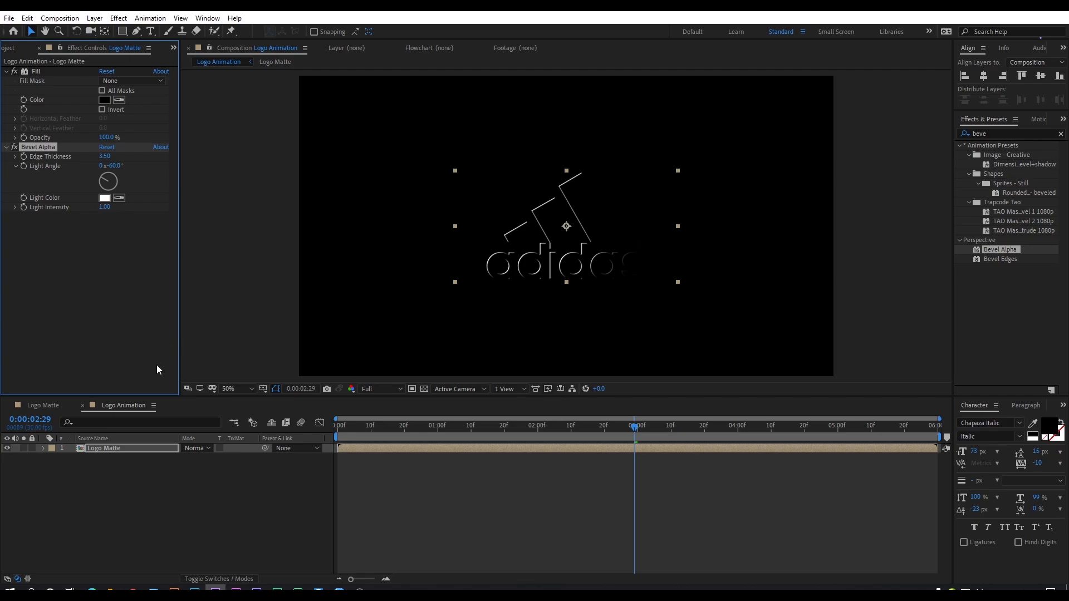
Keyframe Bevel Alpha's Light Angle at 0° on the first frame and at a larger angle on the last frame, then scrub the result
click(376, 429)
key(Home)
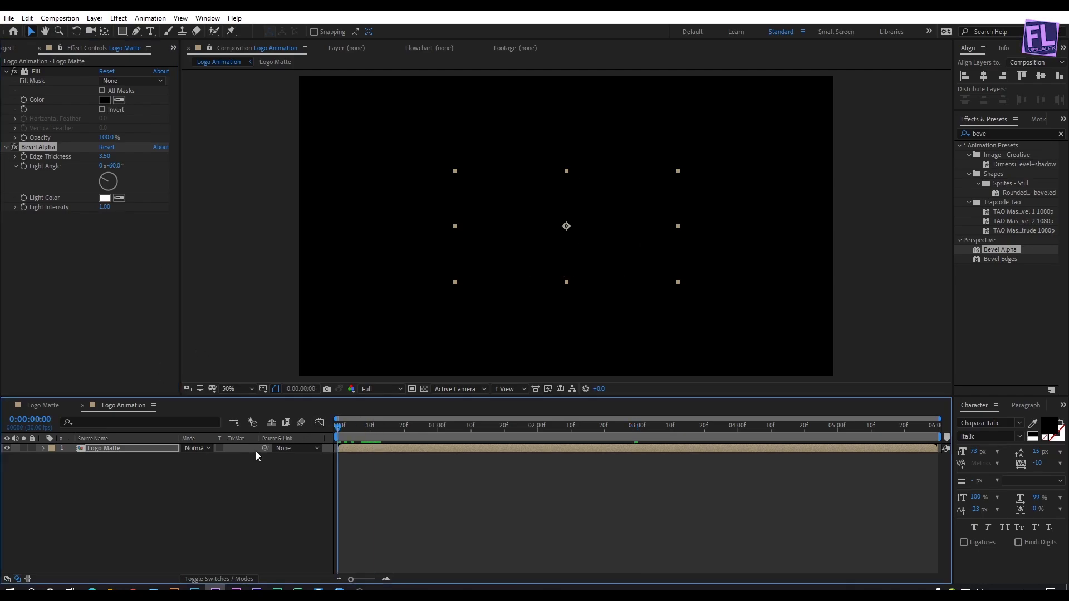
click(23, 169)
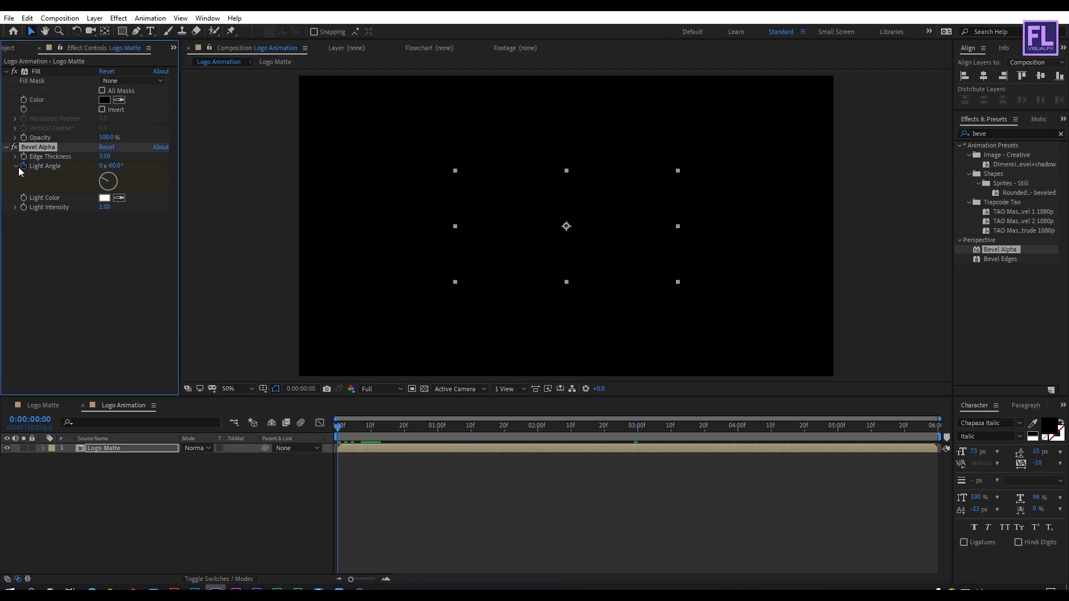
click(114, 166)
text(0)
key(Return)
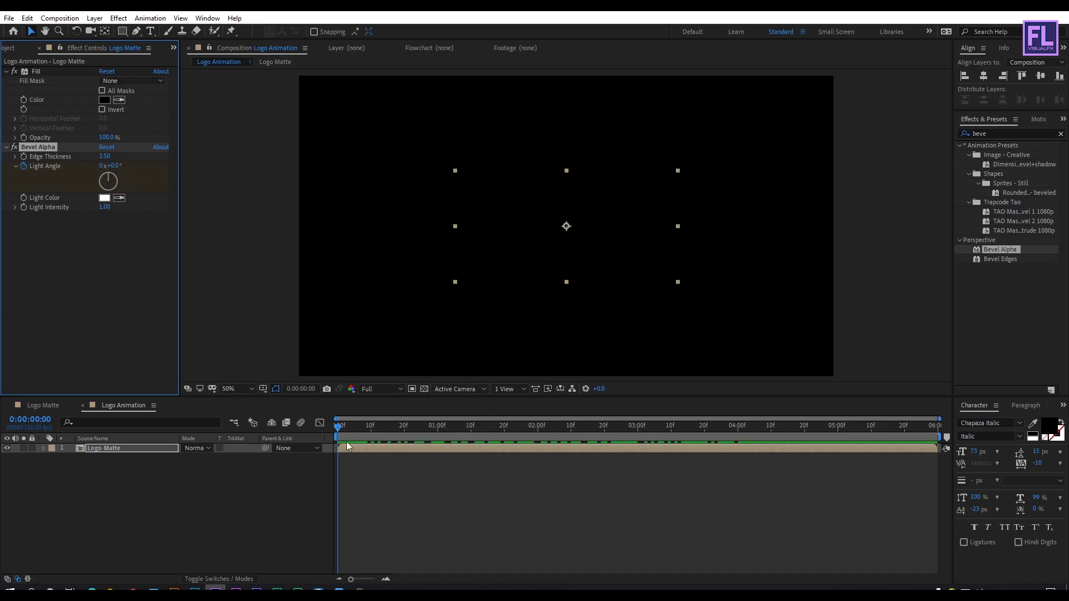
click(345, 440)
key(space)
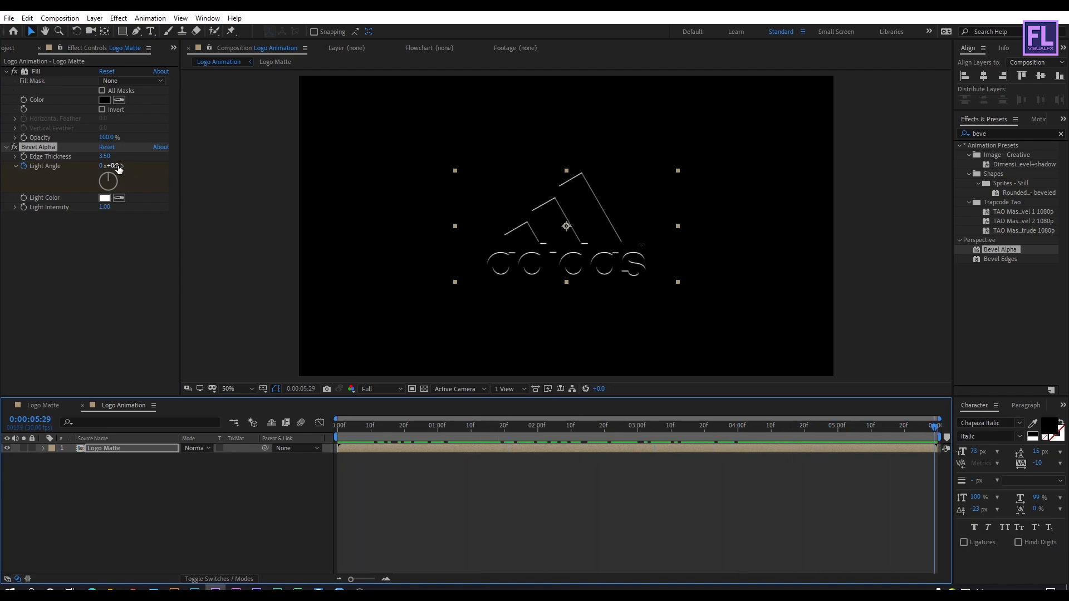
drag(112, 166, 328, 174)
drag(544, 428, 489, 446)
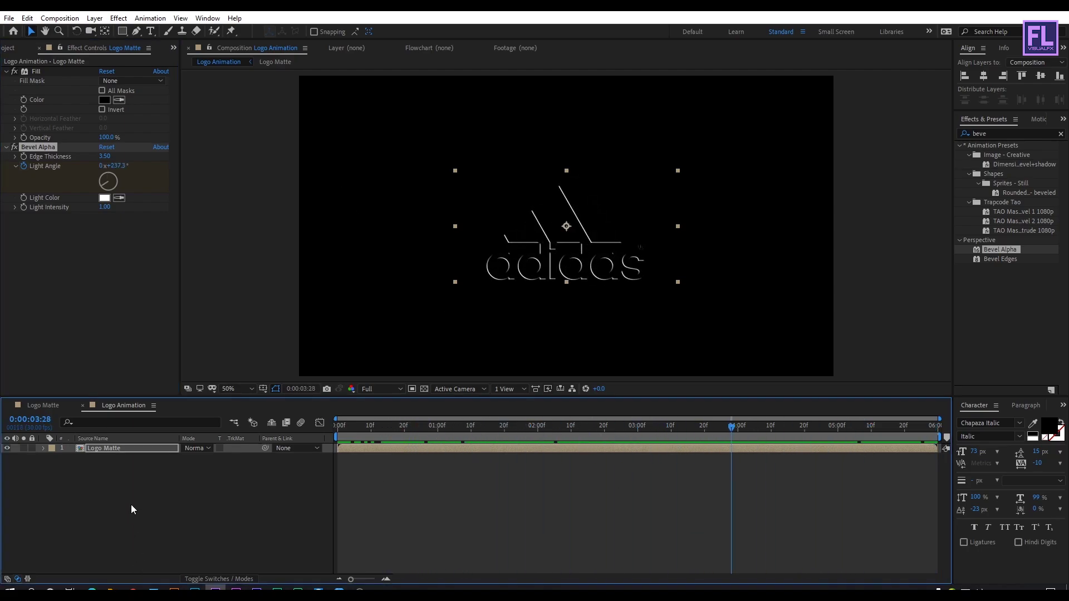
Duplicate the Logo Matte layer twice
click(106, 449)
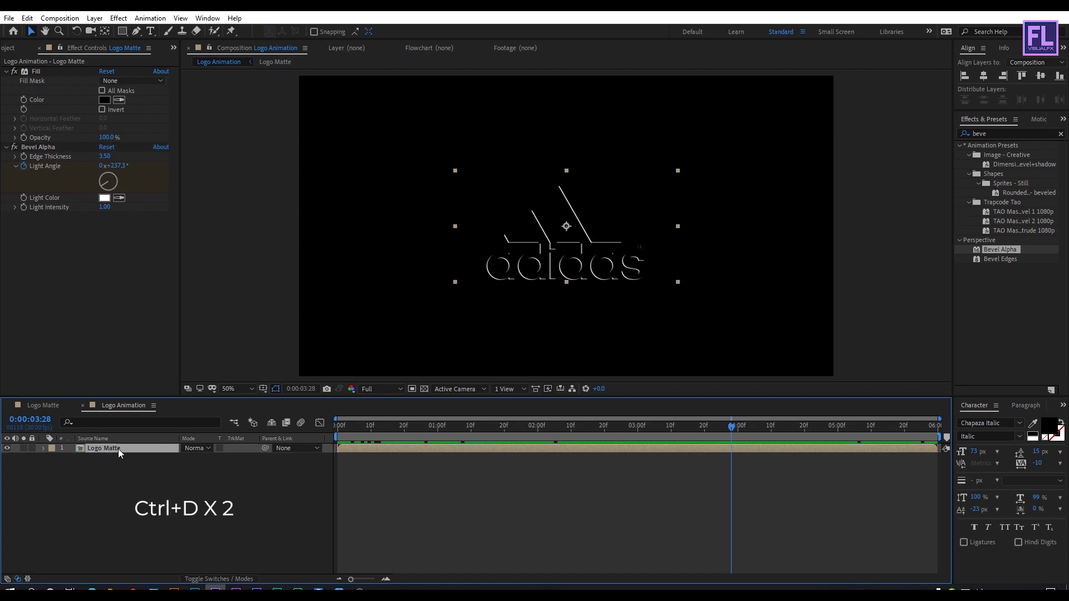
key(ctrl+d)
key(ctrl+d)
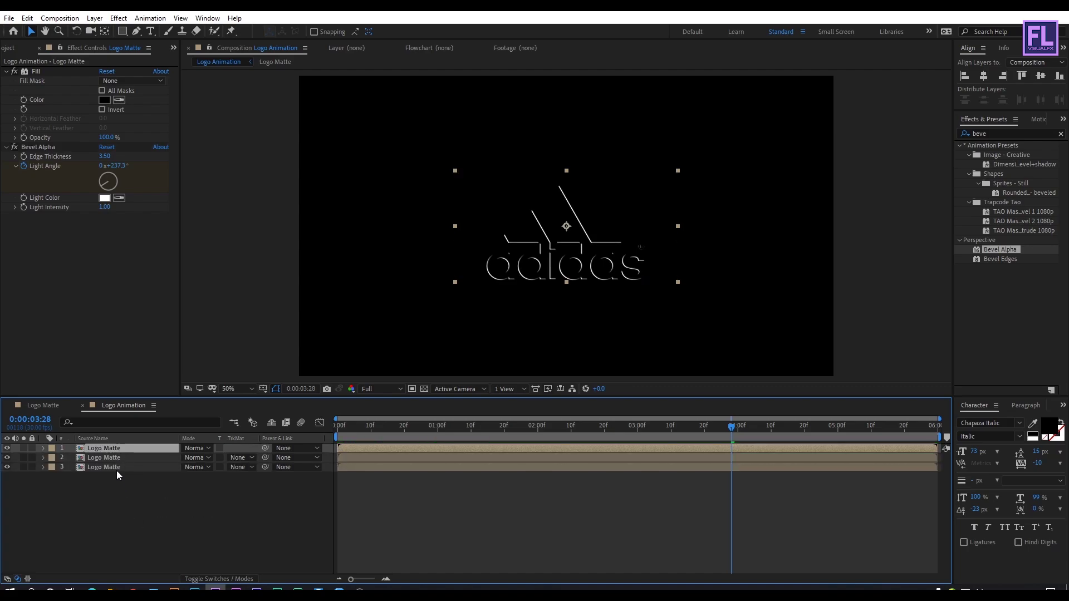
Apply the Gaussian Blur (Legacy) effect to the upper two Logo Matte layers together
shift+click(115, 458)
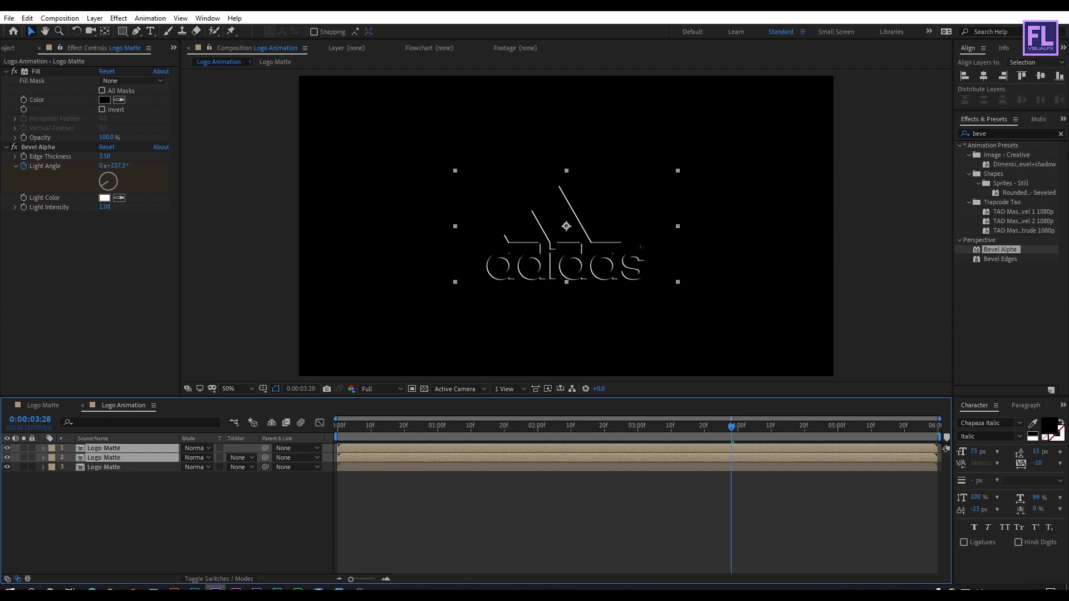
key(ctrl+5)
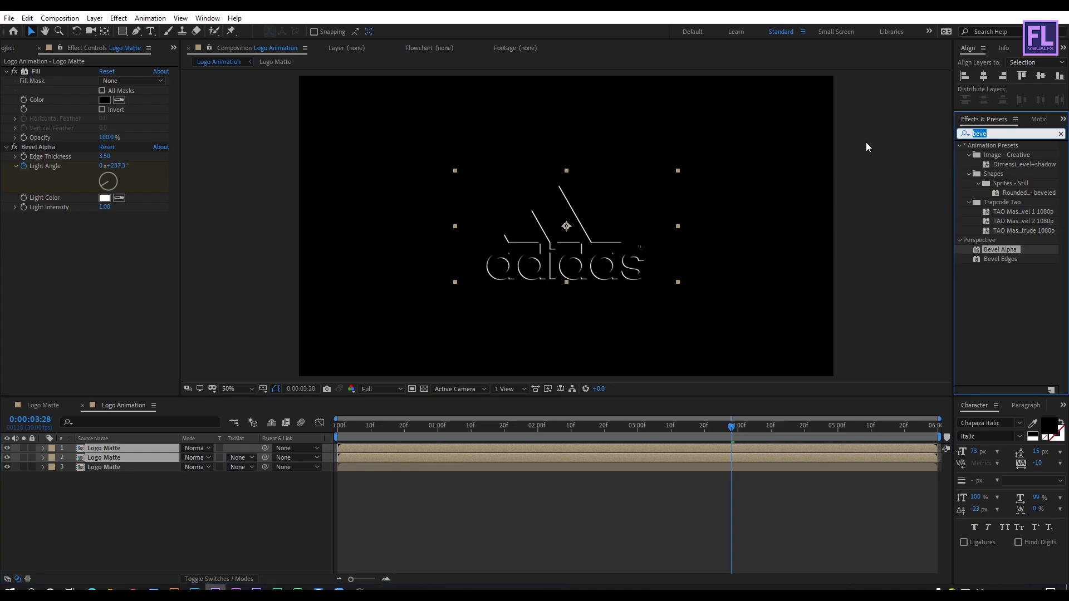
text(gau)
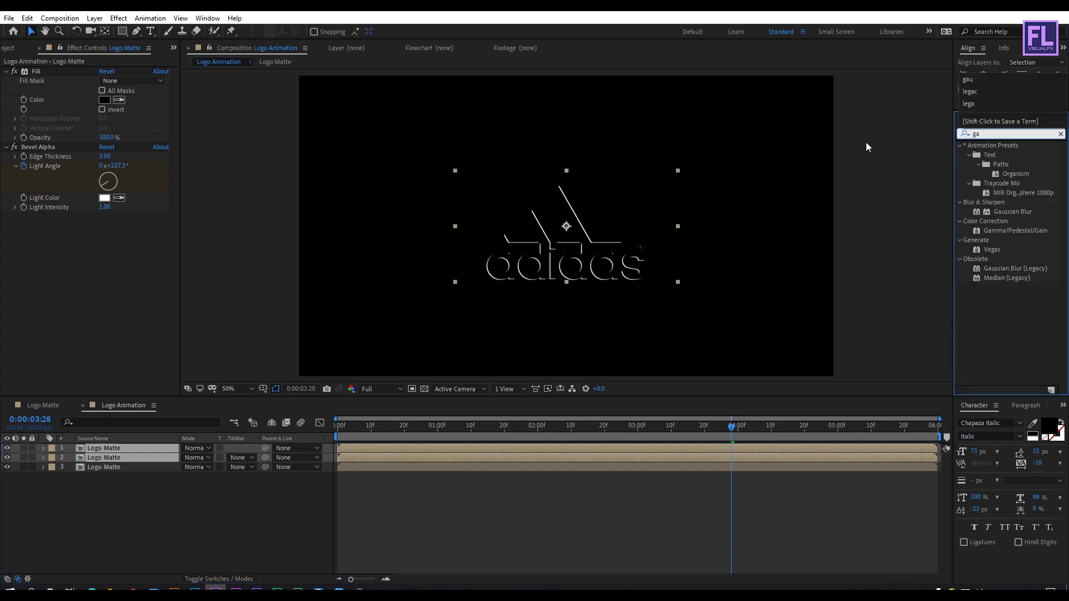
click(1001, 173)
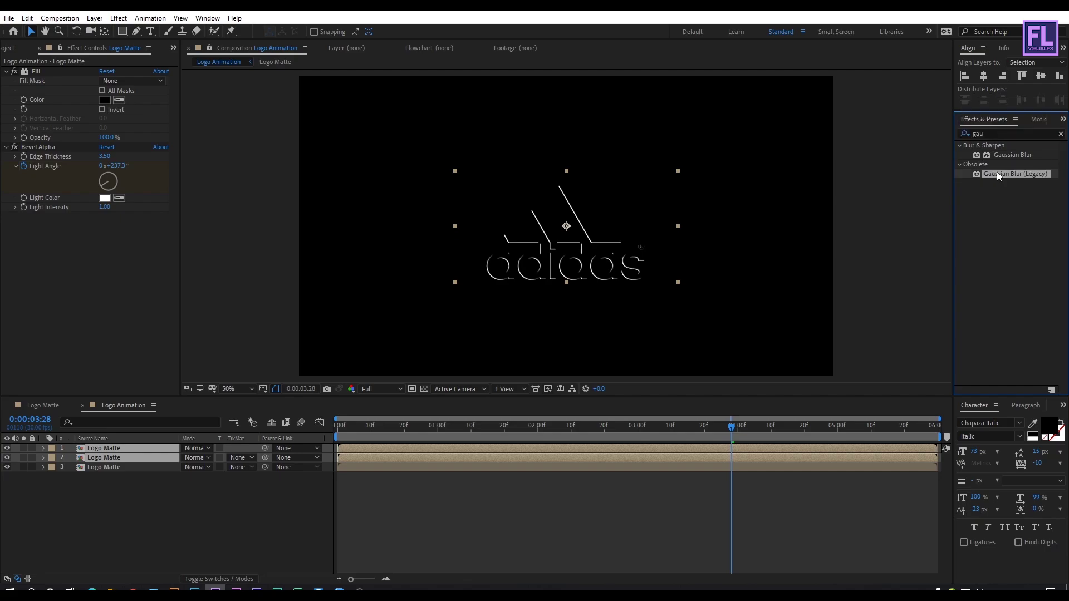
double_click(1010, 174)
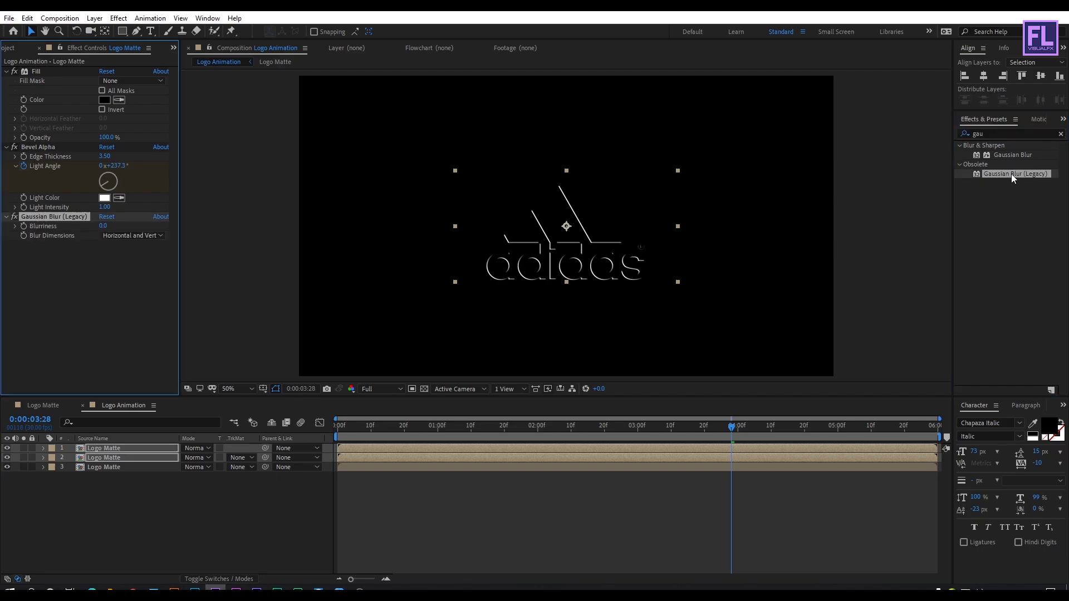
Set the Gaussian Blur's Blurriness to 25 on the second Logo Matte layer
click(110, 457)
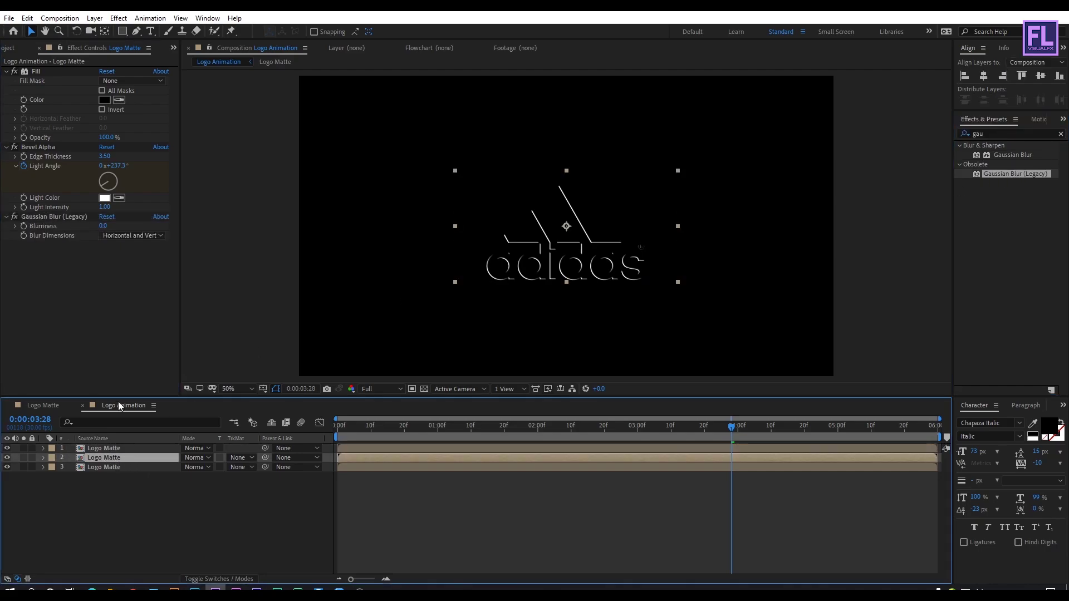
click(103, 226)
text(2)
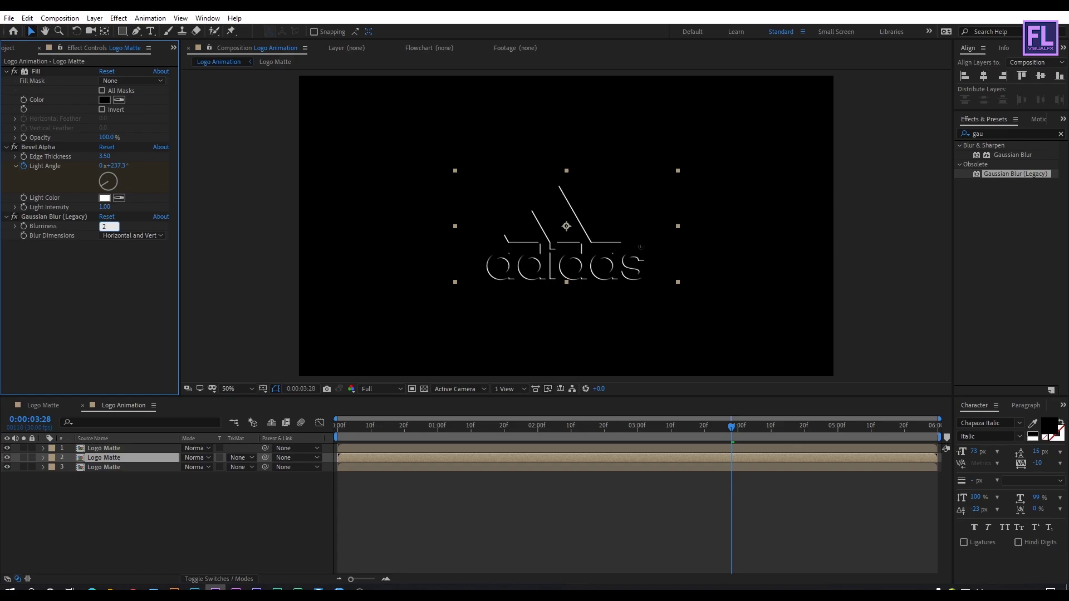
key(Return)
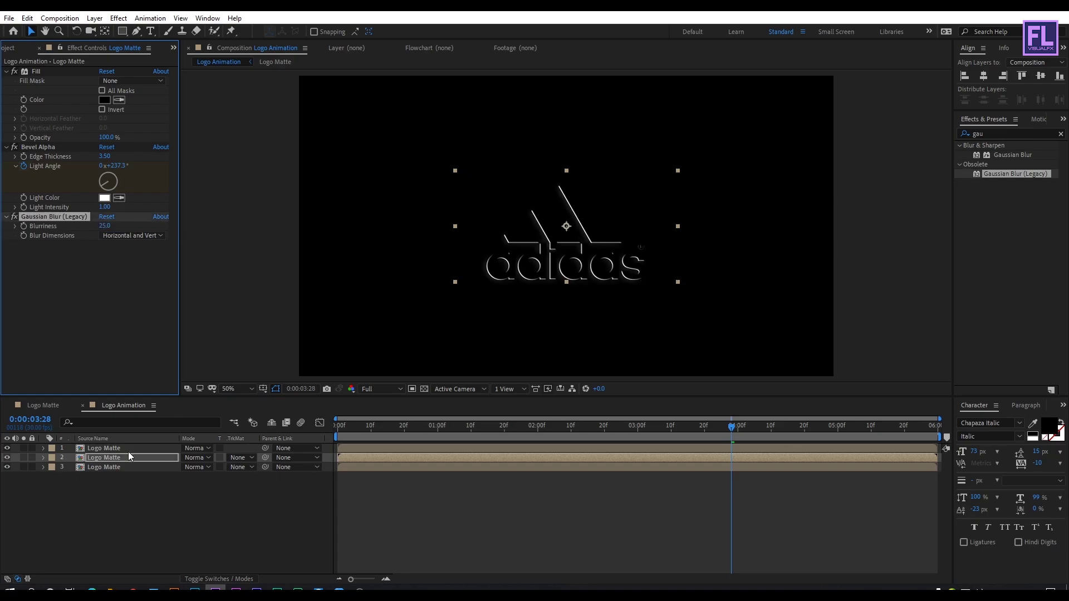
Set the top Logo Matte layer's Gaussian Blur to a Blurriness of 300 with Horizontal blur dimensions
click(111, 450)
click(103, 226)
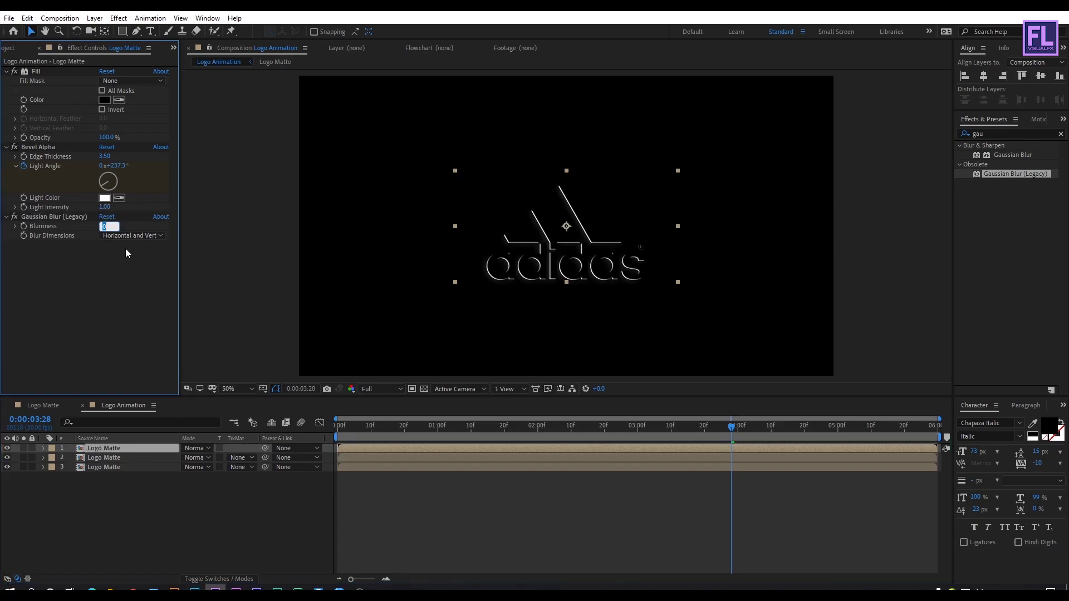
text(300)
key(Return)
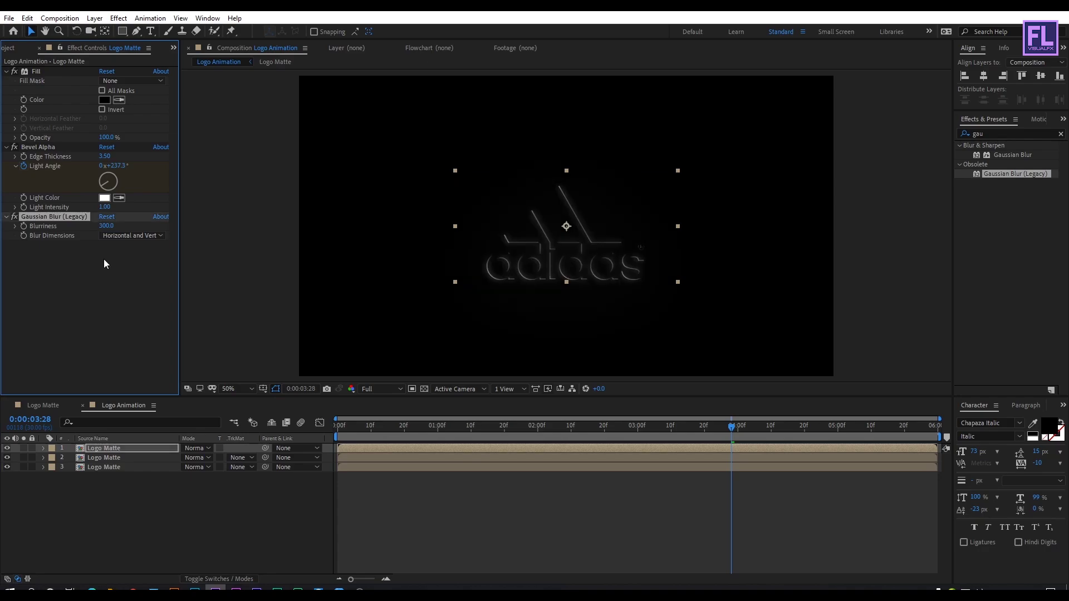
click(139, 237)
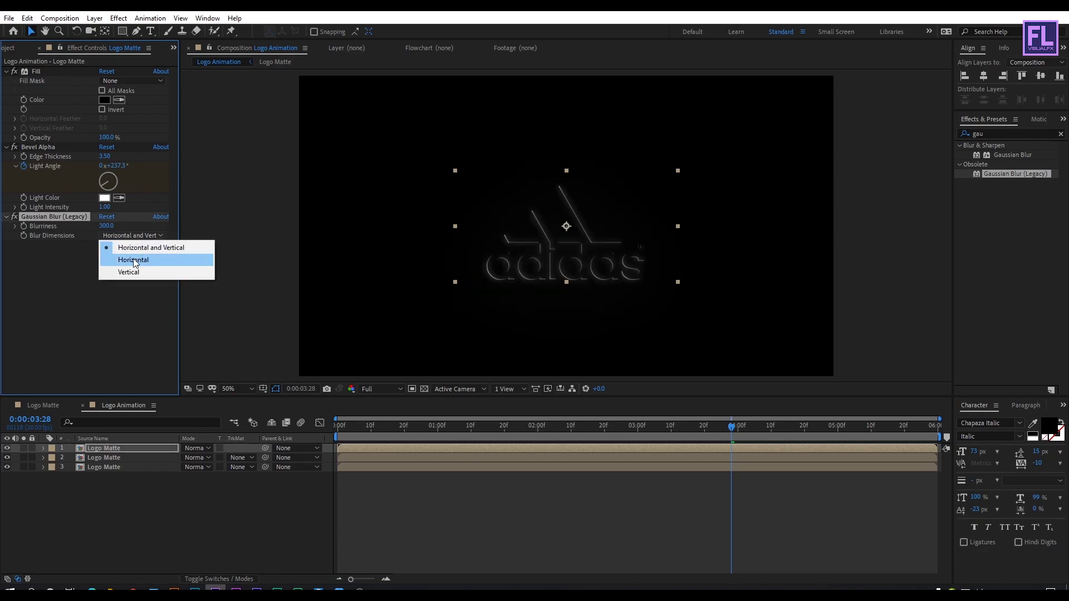
click(137, 259)
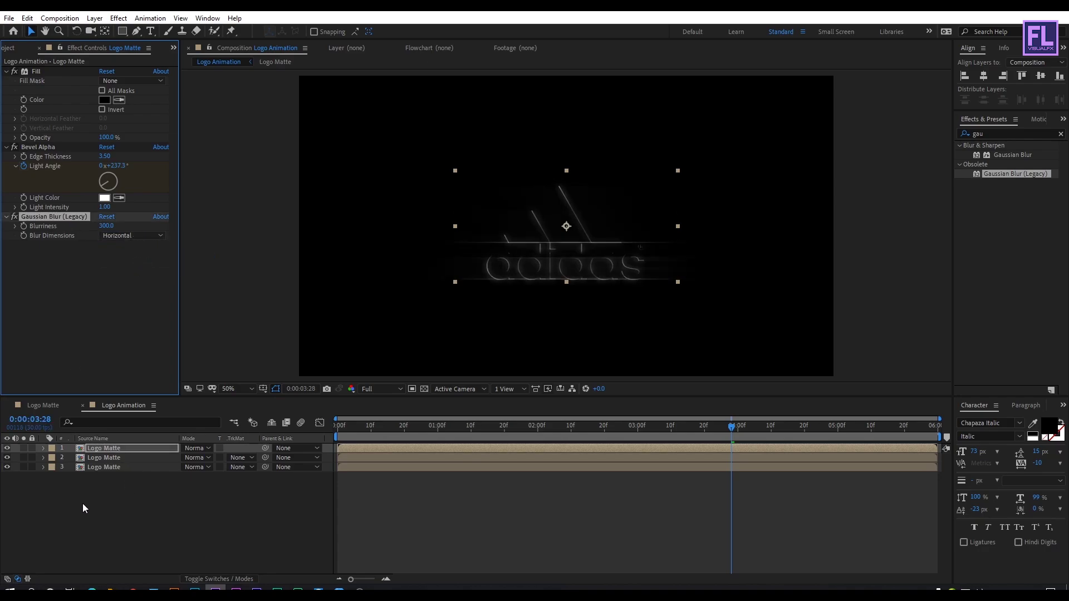
Set the blending mode of all three Logo Matte layers to Add and scrub through the result
drag(84, 504, 129, 449)
click(200, 452)
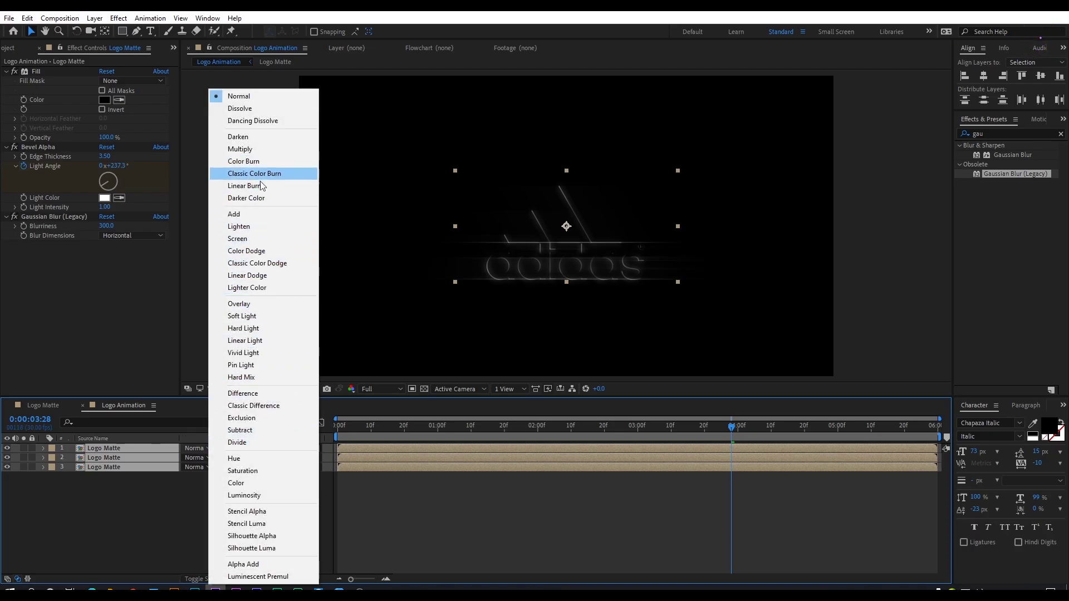
click(245, 214)
click(119, 527)
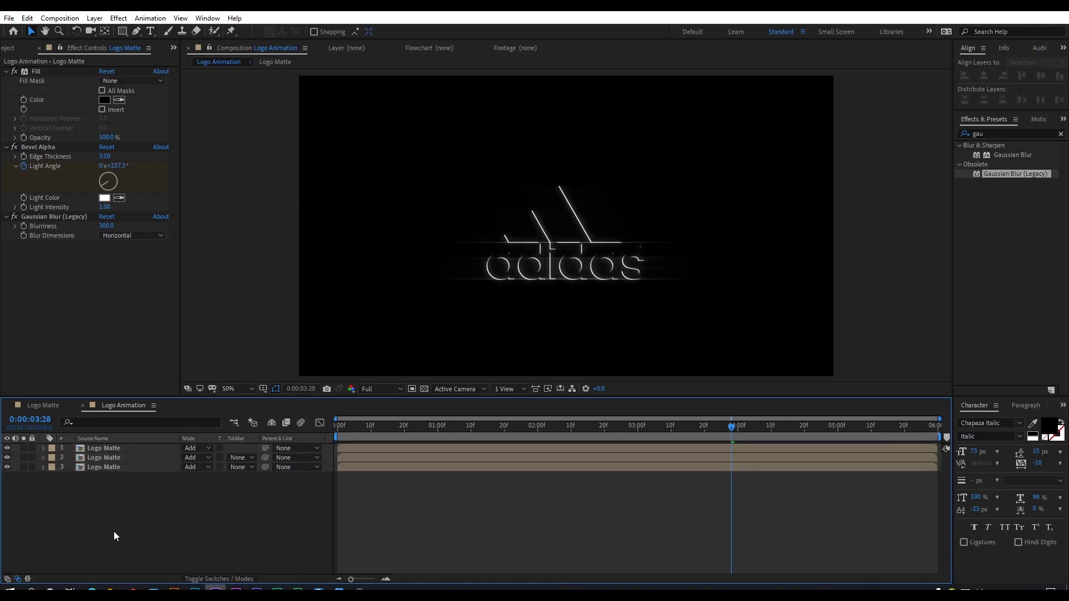
drag(330, 434, 697, 444)
Pre-compose the three Logo Matte layers into a composition named Logo Stroke, moving all attributes into it
drag(110, 493, 121, 445)
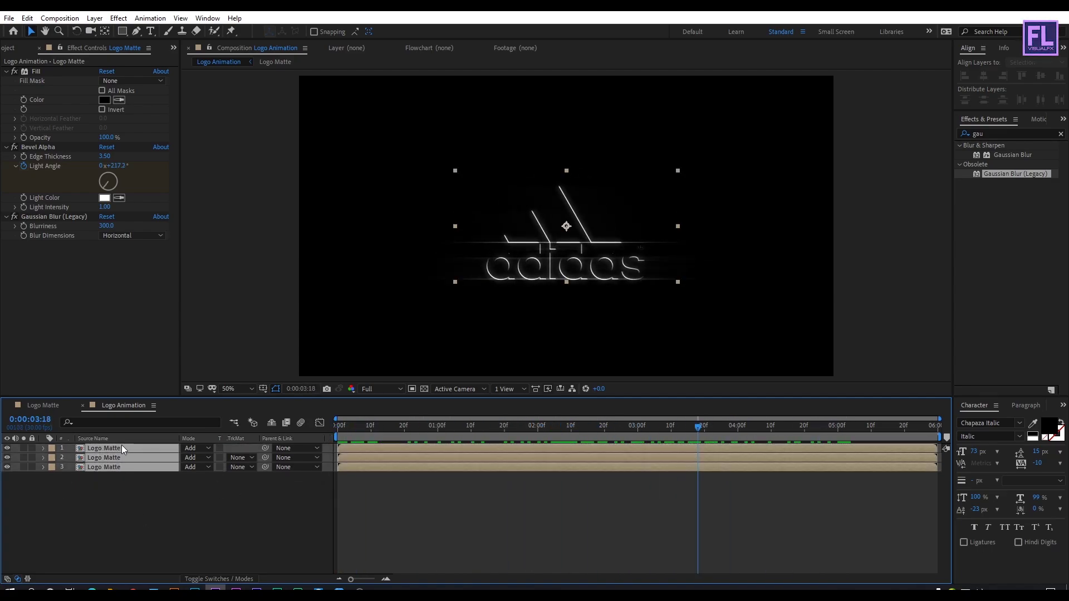
right_click(115, 453)
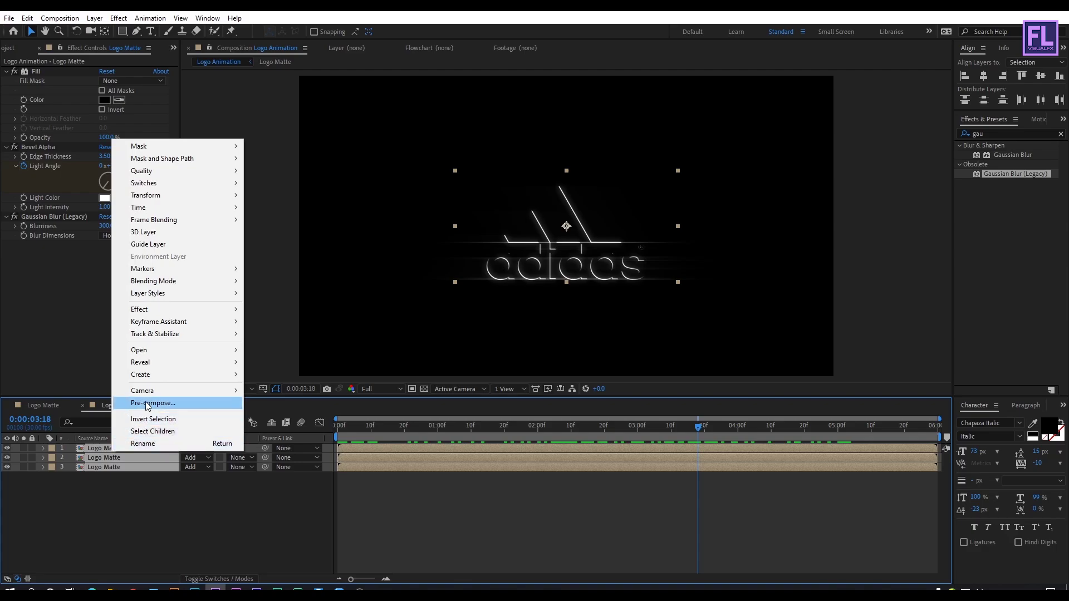
click(145, 402)
click(447, 335)
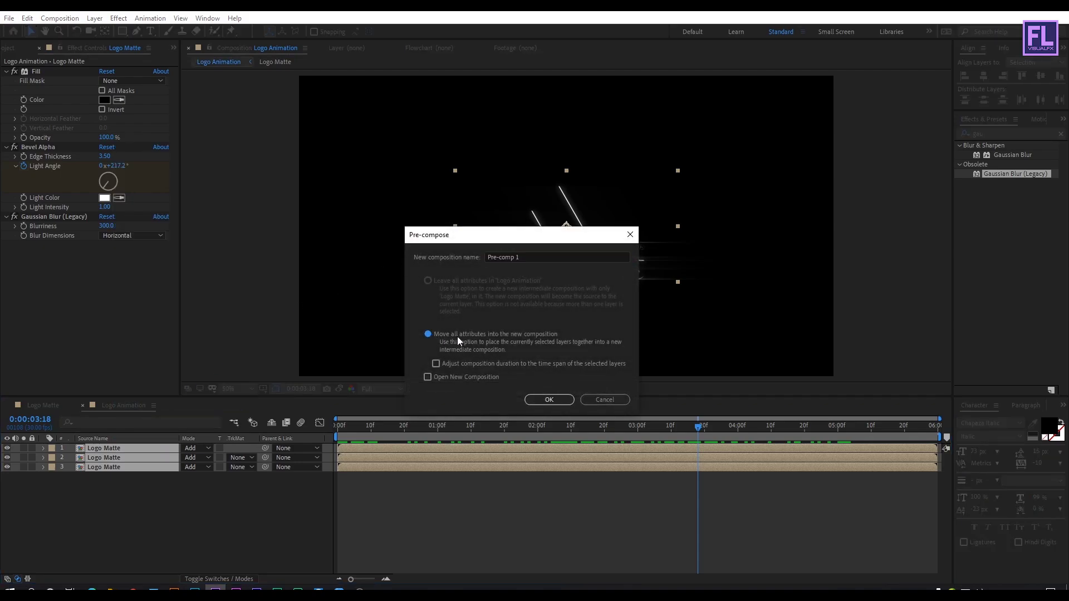
click(531, 256)
drag(485, 234, 466, 217)
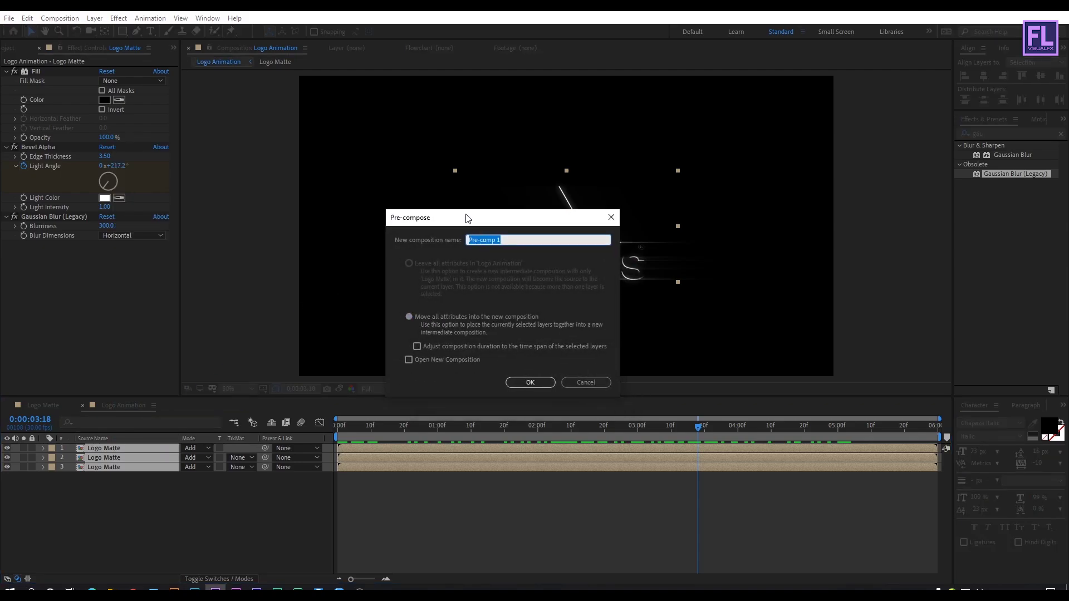
text(Logo Stroke)
click(542, 382)
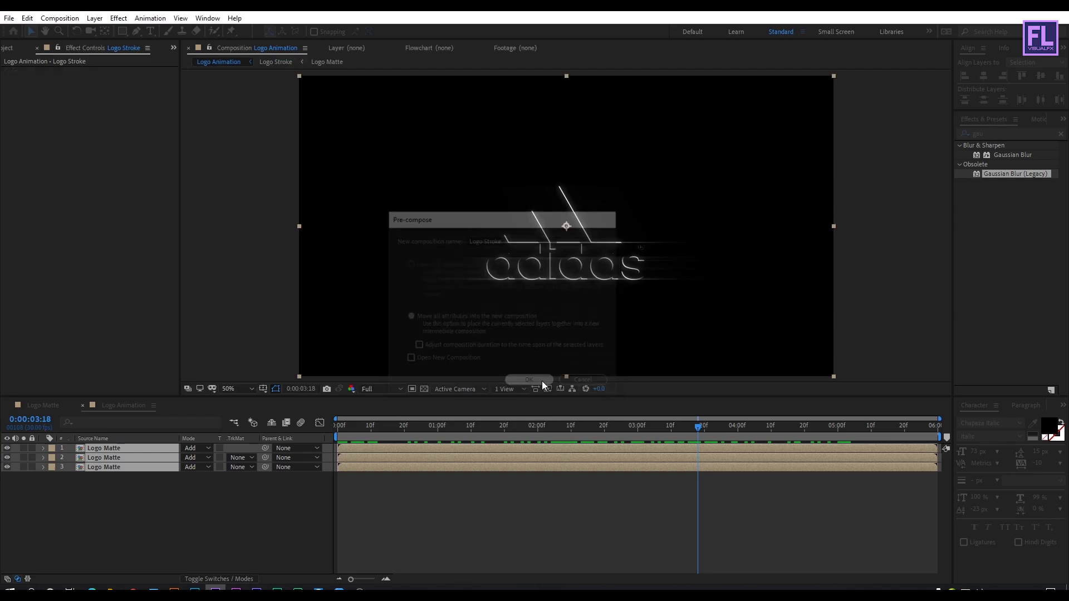
click(133, 495)
Duplicate the Logo Stroke layer twice
click(110, 446)
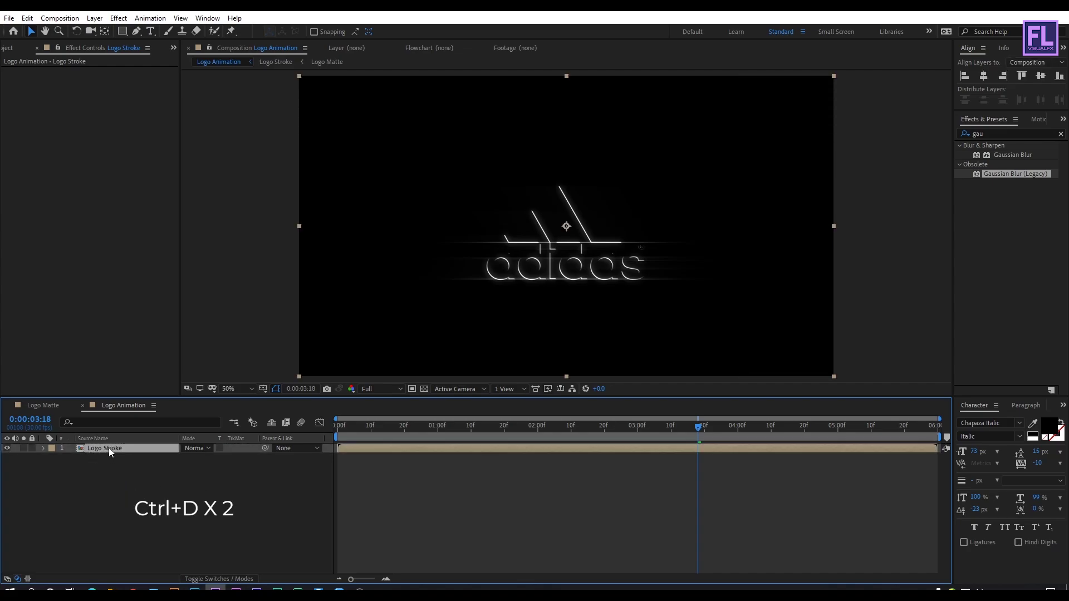
key(ctrl+d)
key(ctrl+d)
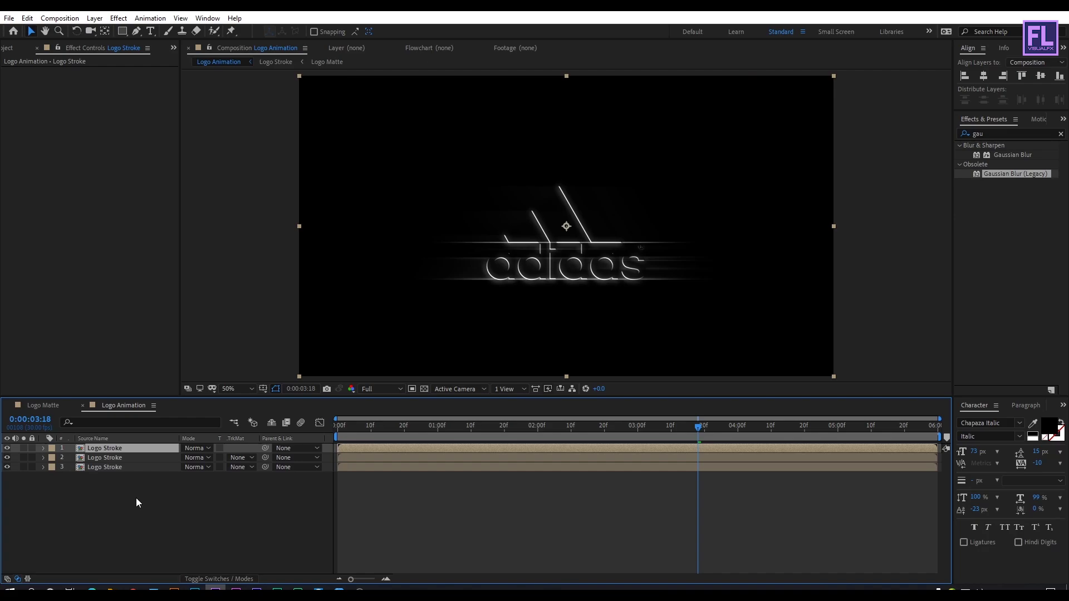
Apply the Gaussian Blur (Legacy) effect to the lower two Logo Stroke layers together
click(118, 457)
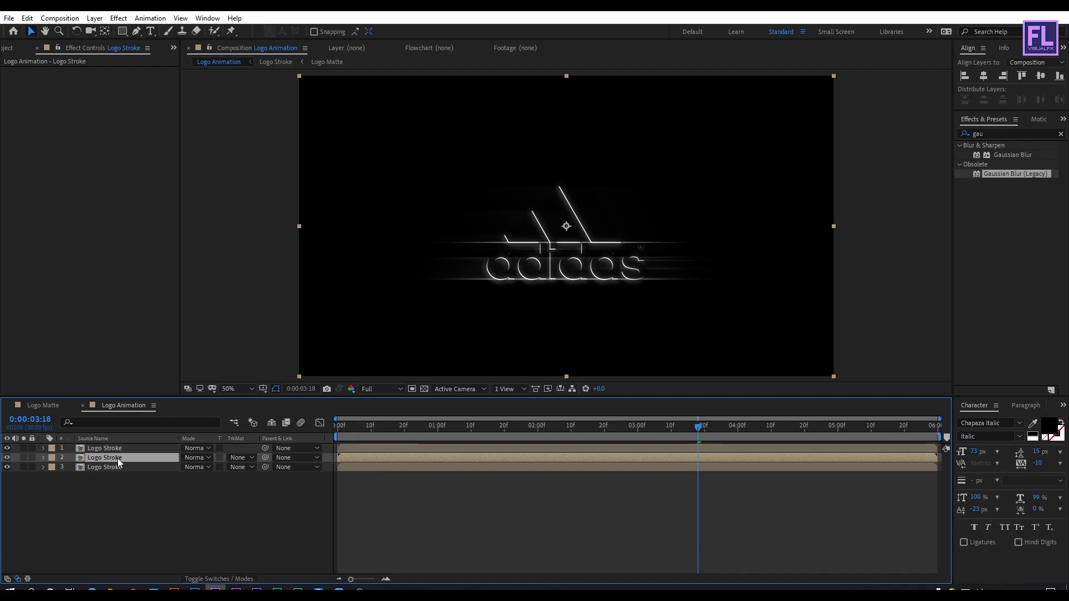
drag(116, 480, 118, 456)
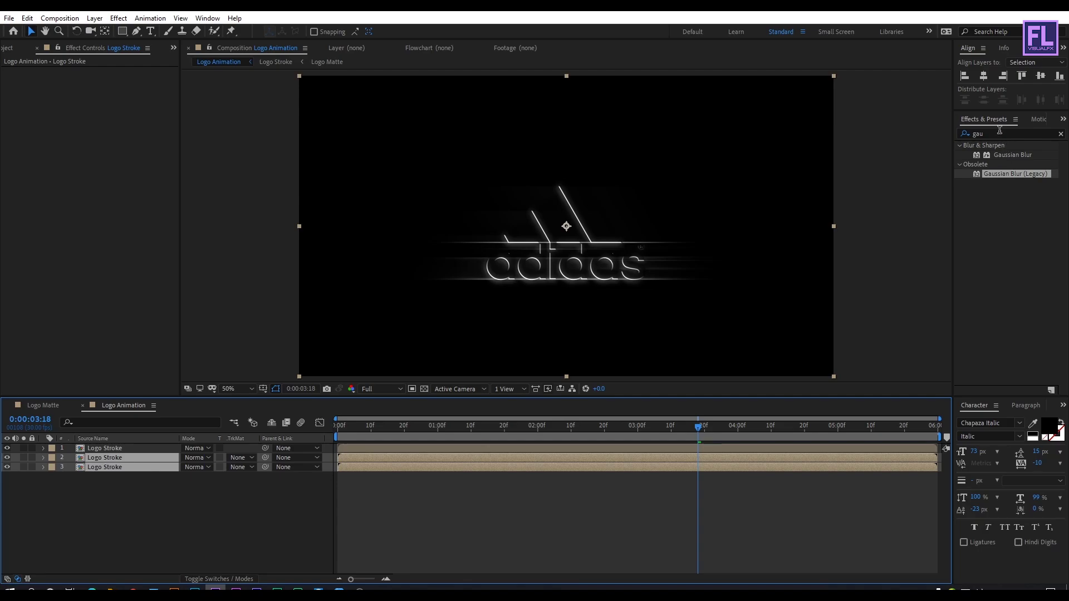
click(1005, 174)
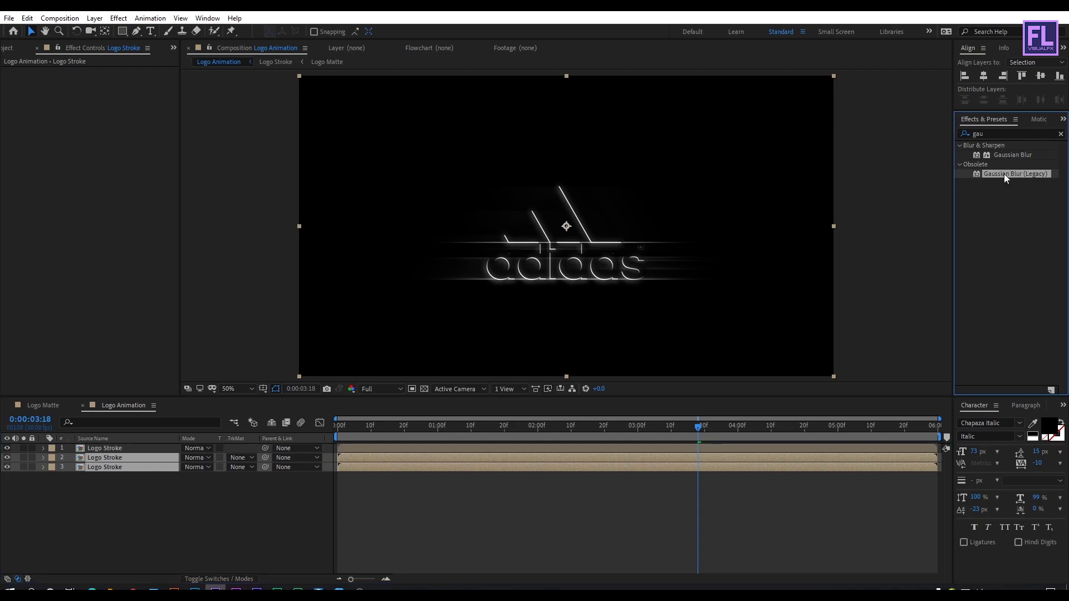
double_click(1003, 174)
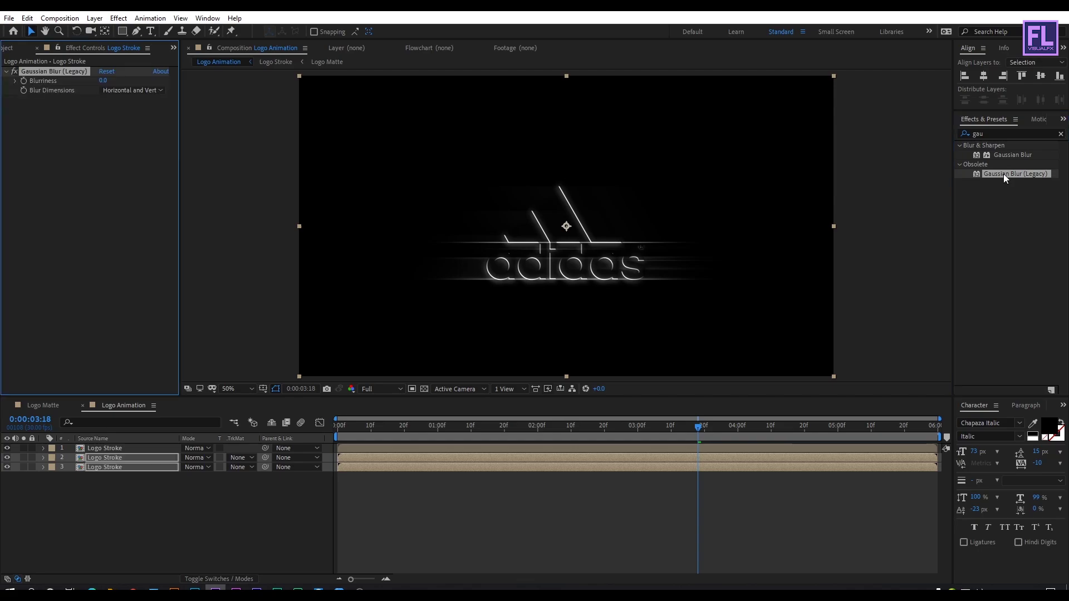
click(139, 512)
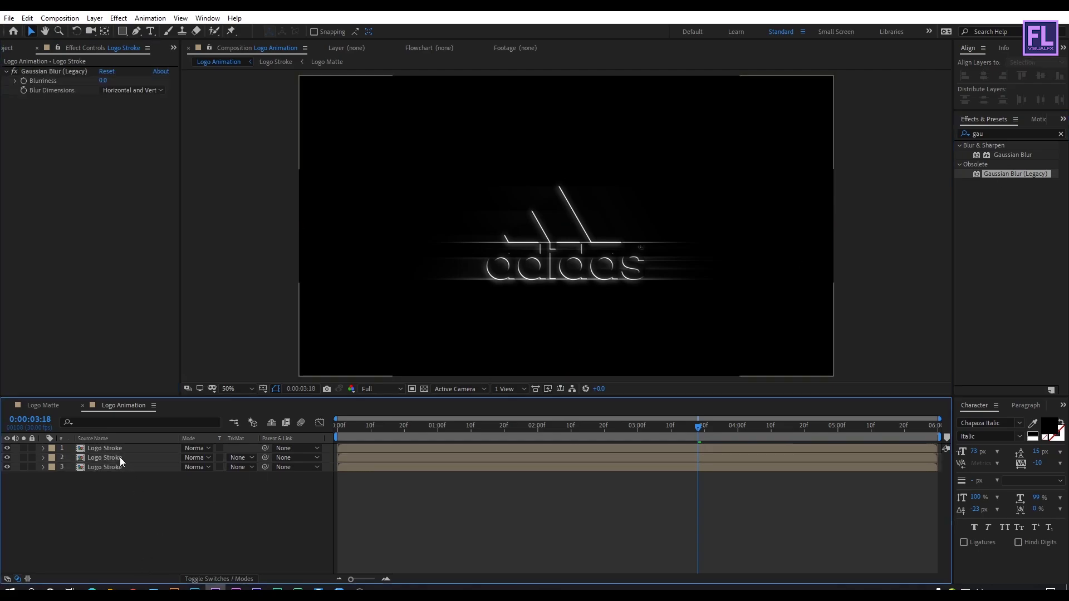
Set the Gaussian Blur's Blurriness to 75 on the second Logo Stroke layer
click(112, 458)
click(103, 80)
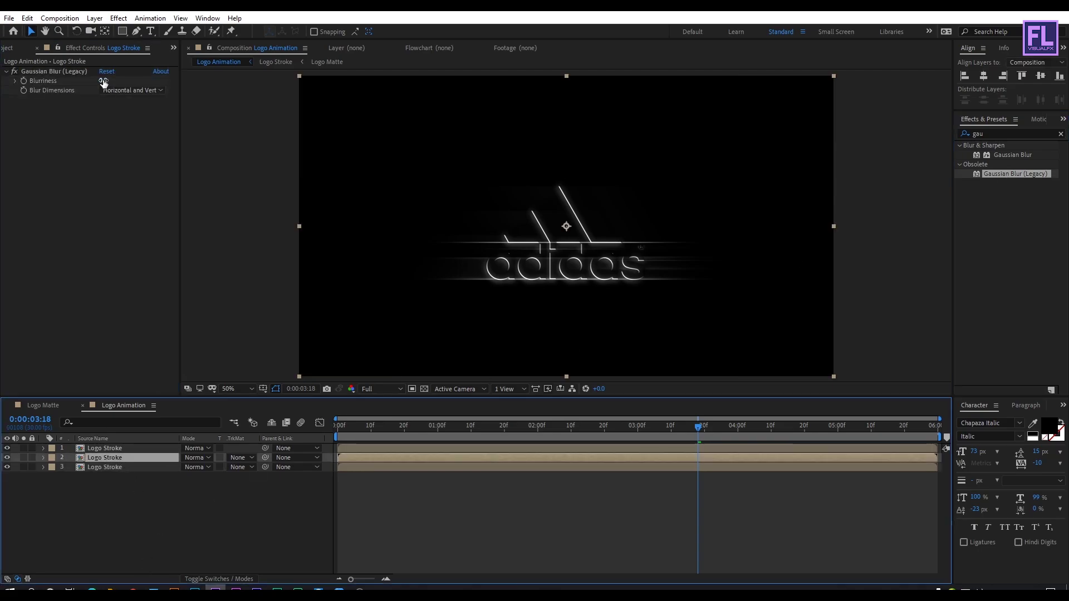
text(75)
key(Return)
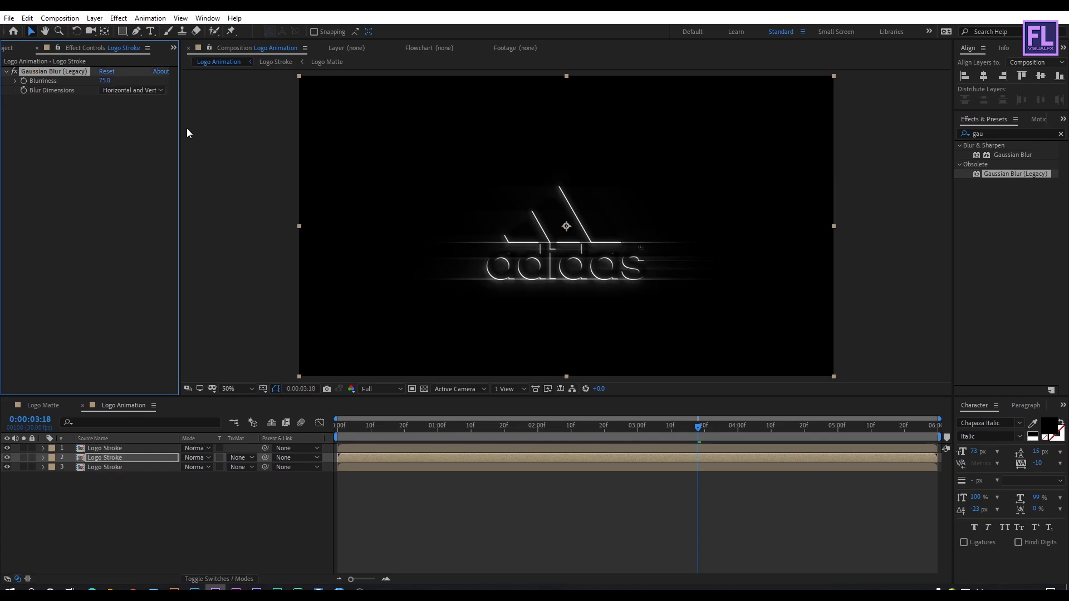
Set the Gaussian Blur's Blurriness to 300 on the third Logo Stroke layer and scrub through the glow
click(116, 468)
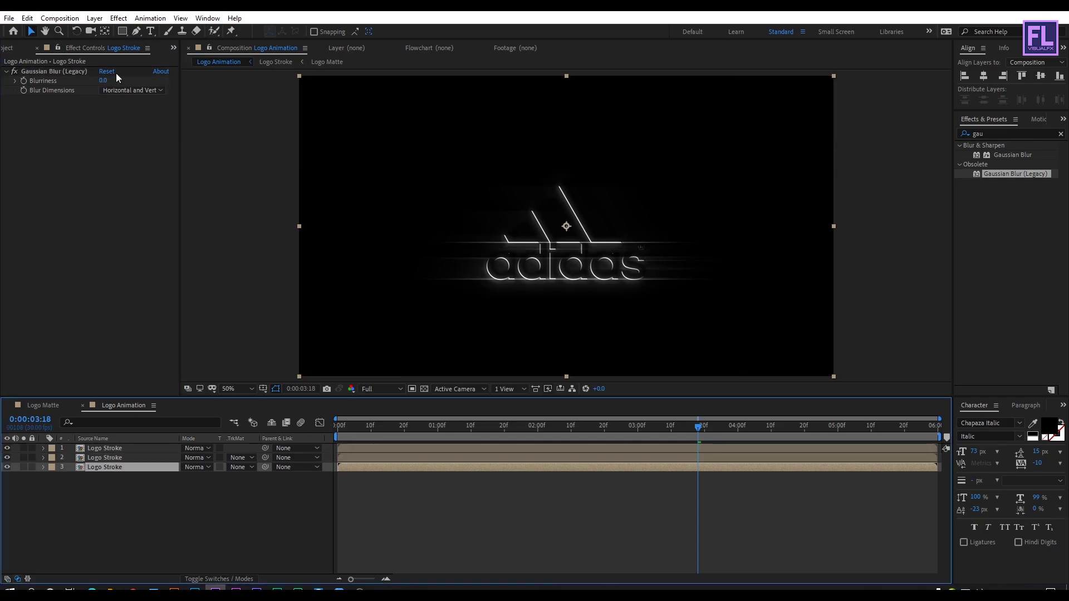
click(102, 81)
text(330)
key(Return)
drag(498, 426, 597, 440)
Set the blending mode of all three Logo Stroke layers to Add and scrub through the result
drag(100, 505, 122, 451)
click(205, 449)
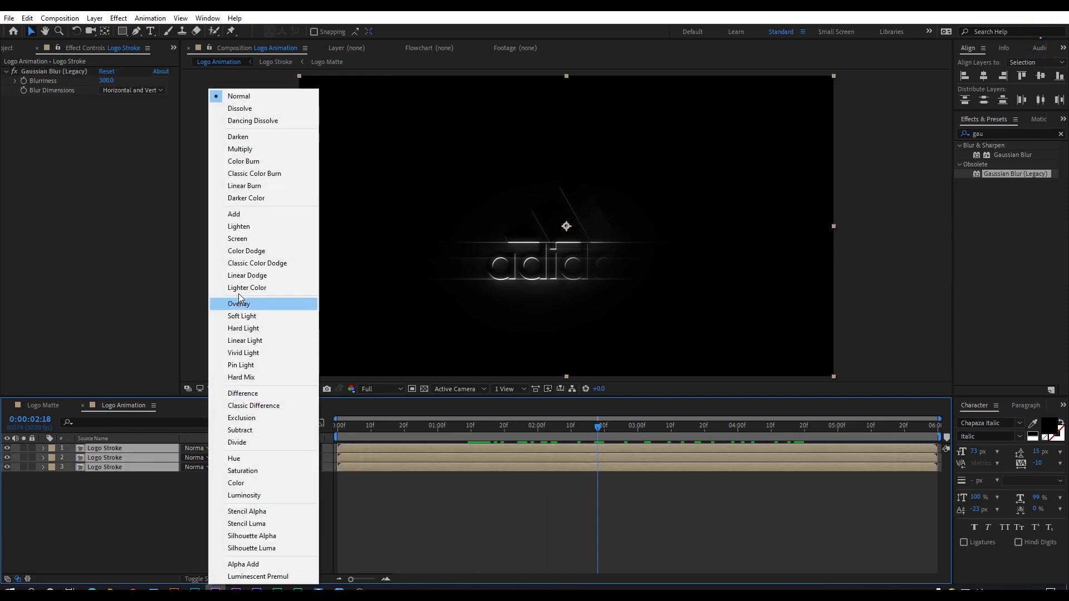
click(235, 215)
drag(582, 429, 794, 452)
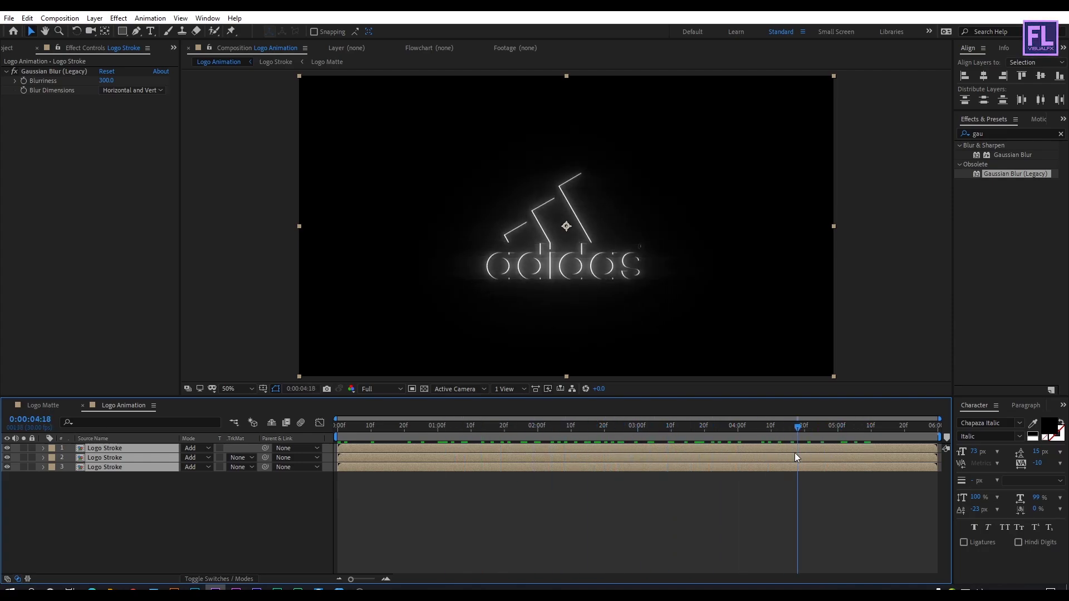
click(183, 528)
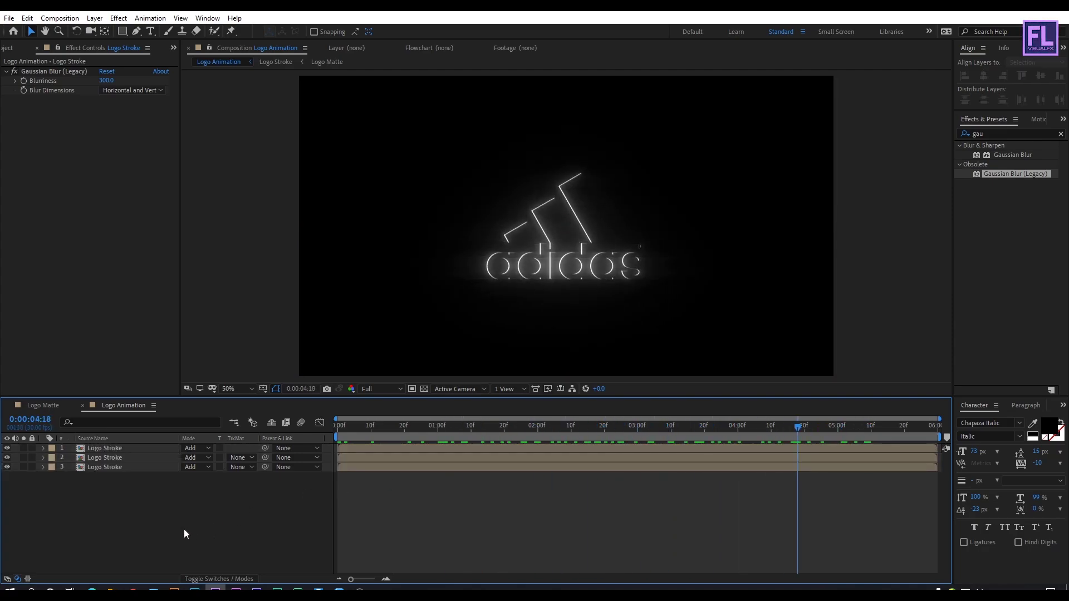
Add the Logo Matte composition above the Logo Stroke layers, starting shortly before the two-second mark, and scrub through the reveal
click(15, 49)
click(42, 170)
click(45, 159)
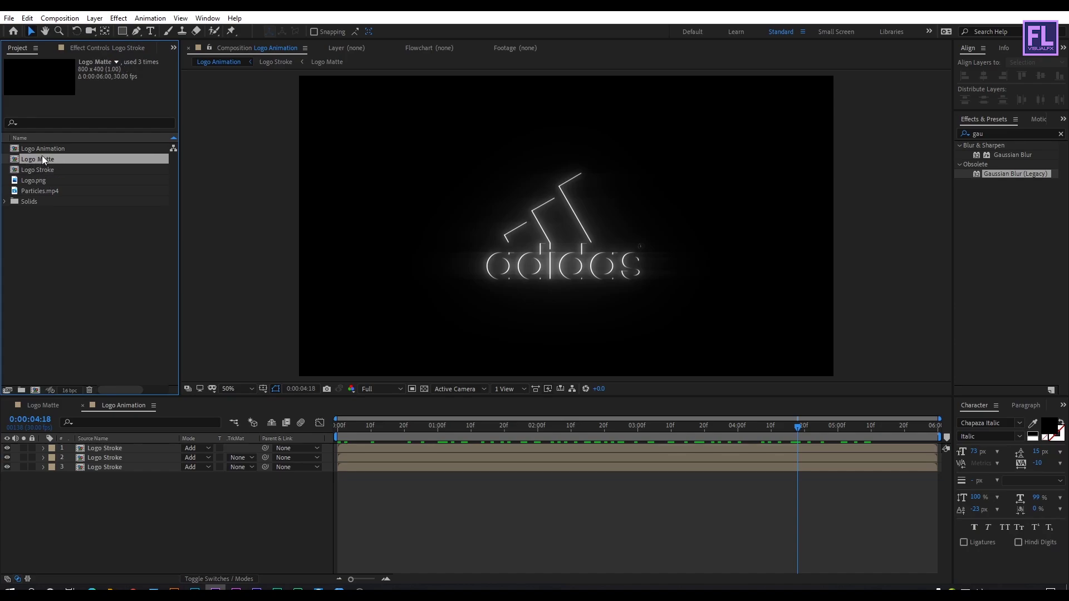
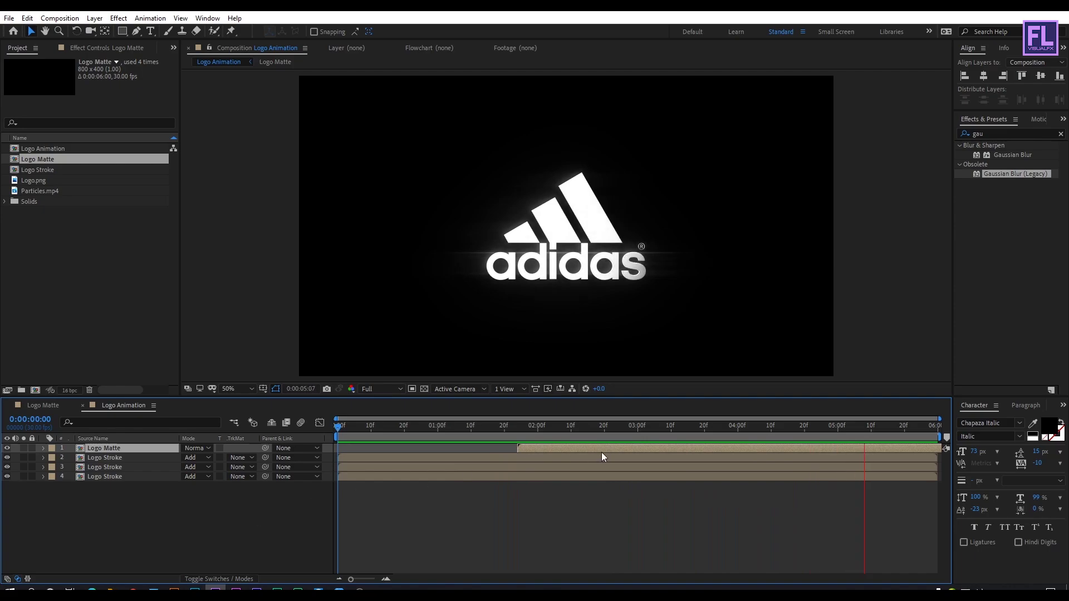
drag(590, 427, 789, 466)
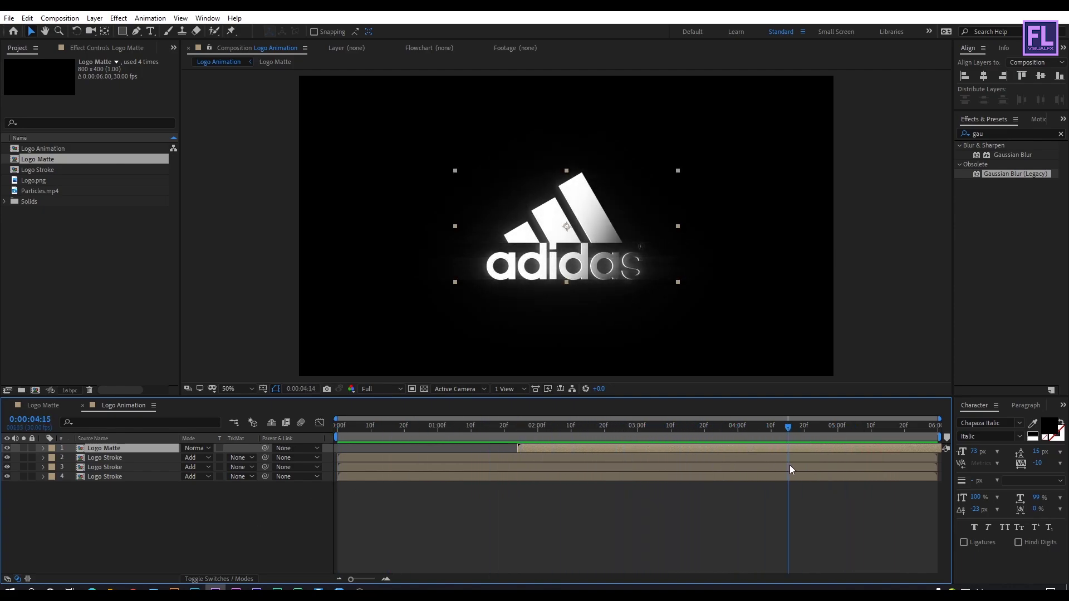
Keyframe the three Logo Stroke layers' Opacity at 100% on 0:00:03:14 and at 0% on 0:00:05:29
click(78, 517)
drag(78, 516, 119, 461)
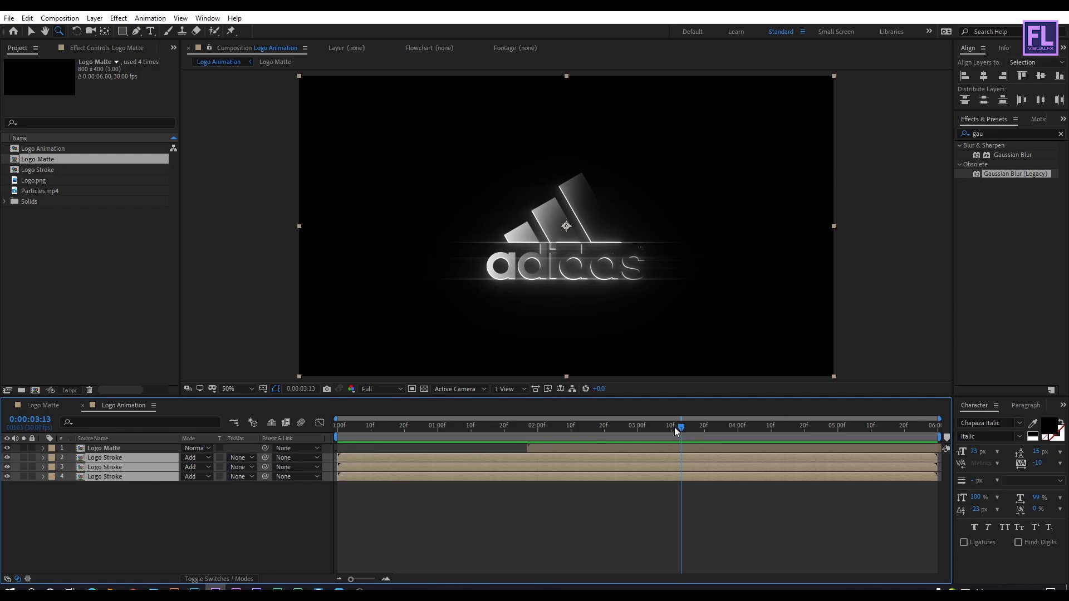
mouse_move(675, 430)
mouse_down()
mouse_move(703, 428)
mouse_move(684, 427)
mouse_up()
key(t)
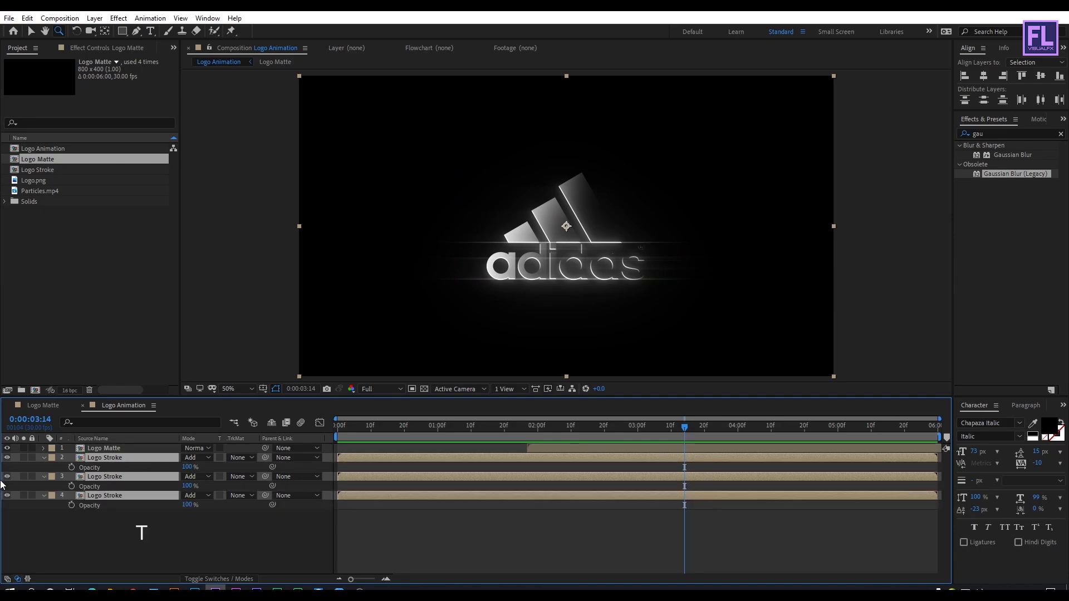
click(72, 467)
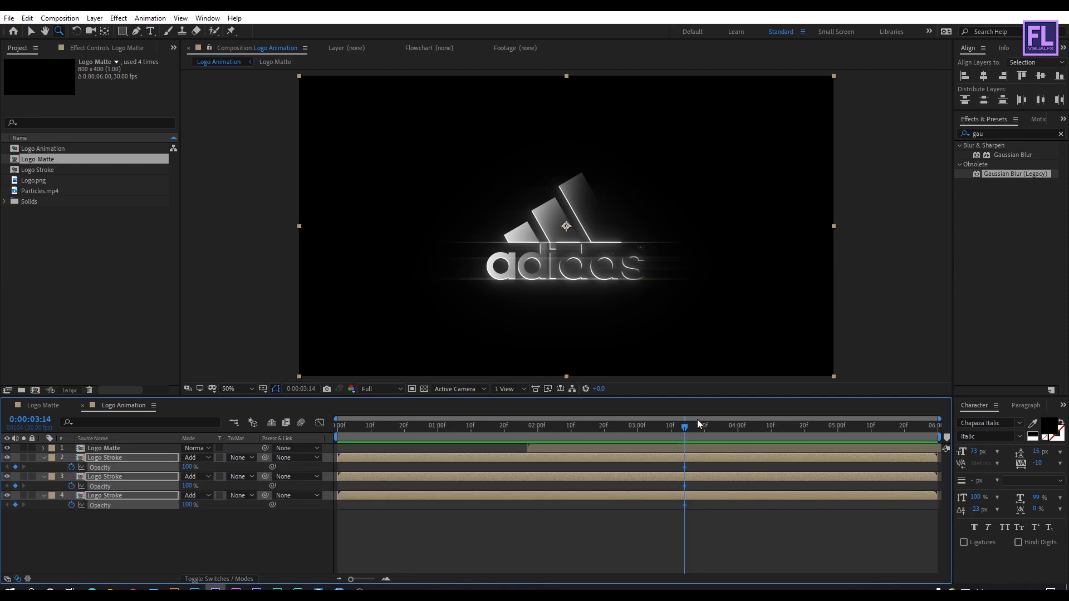
drag(689, 426, 949, 435)
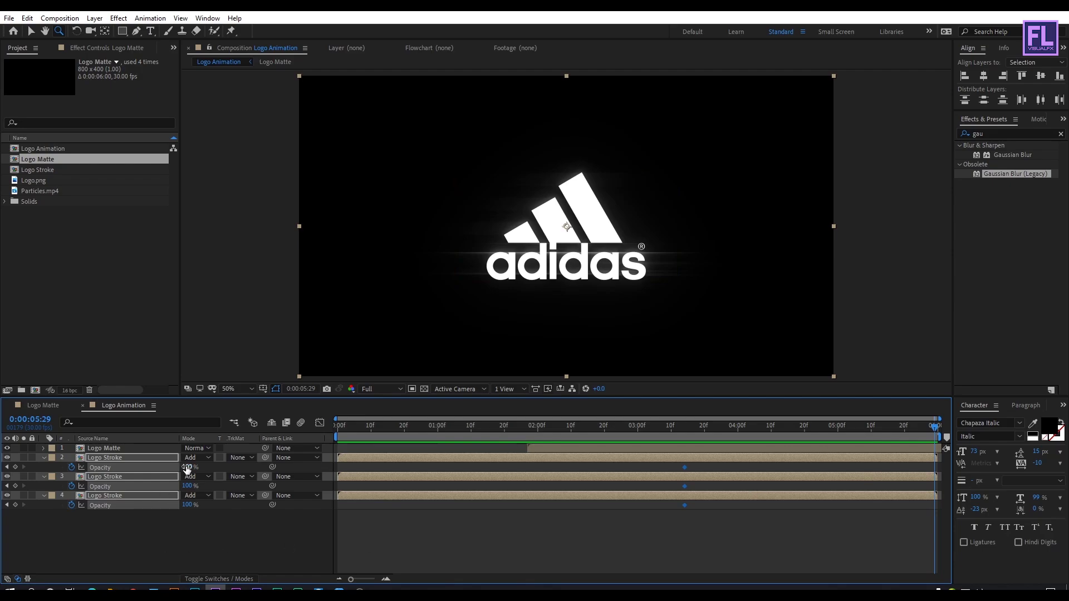
drag(187, 467, 139, 467)
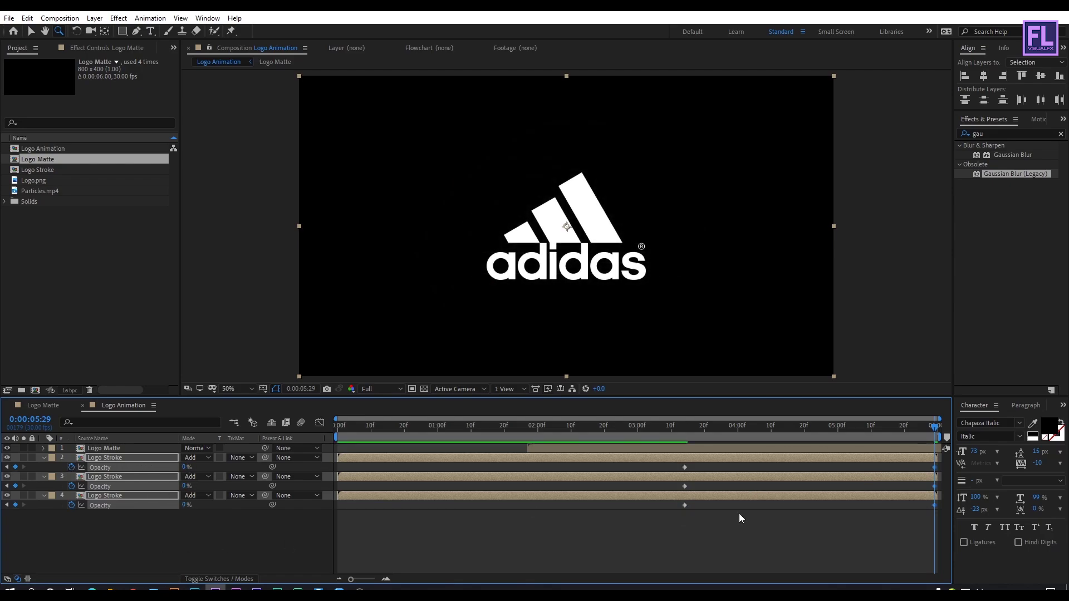
Apply Easy Ease to all the Logo Stroke Opacity keyframes and preview the fade-out
drag(643, 556, 950, 455)
key(F9)
drag(739, 437, 521, 435)
key(space)
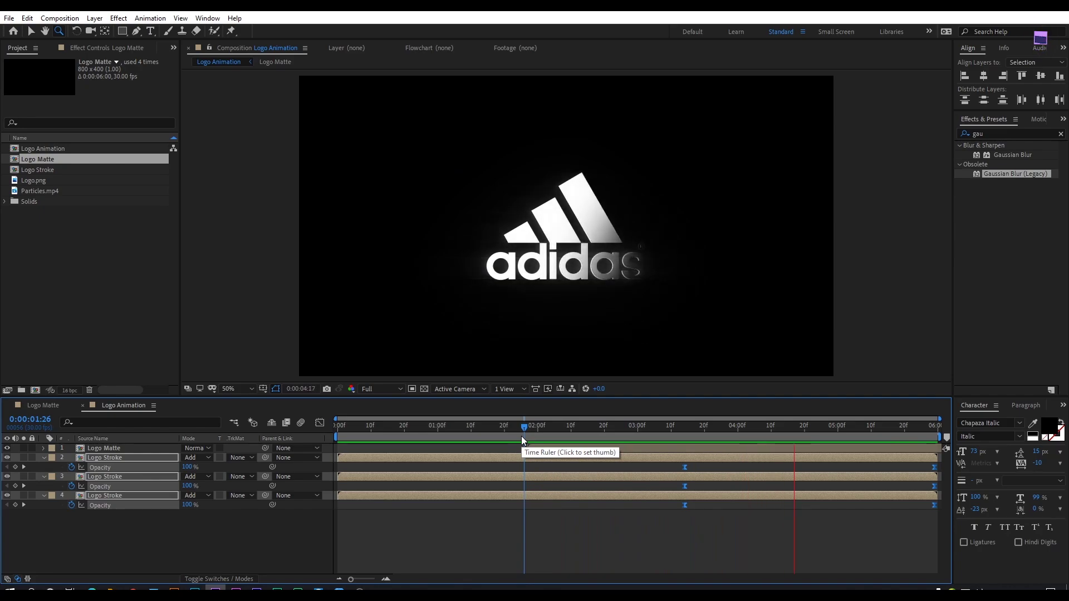
key(space)
drag(649, 419, 928, 452)
Deselect the layers and collapse the Opacity properties of the three Logo Stroke layers
click(142, 531)
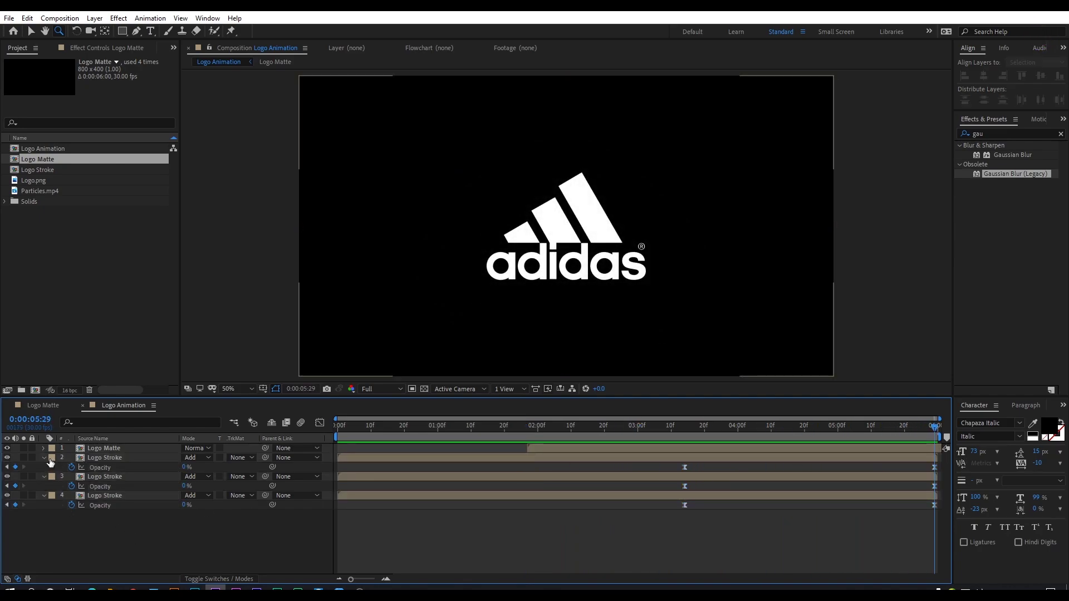
click(44, 457)
click(44, 468)
click(44, 476)
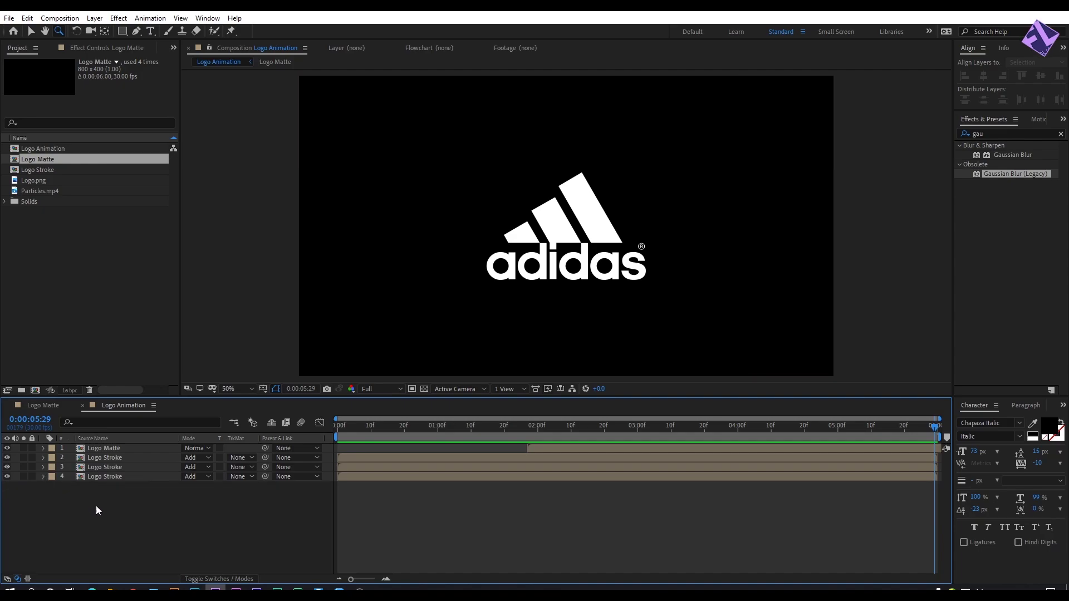
Duplicate the bottom Logo Stroke layer and remove the Opacity keyframes from the lowest copy
click(104, 476)
key(ctrl+d)
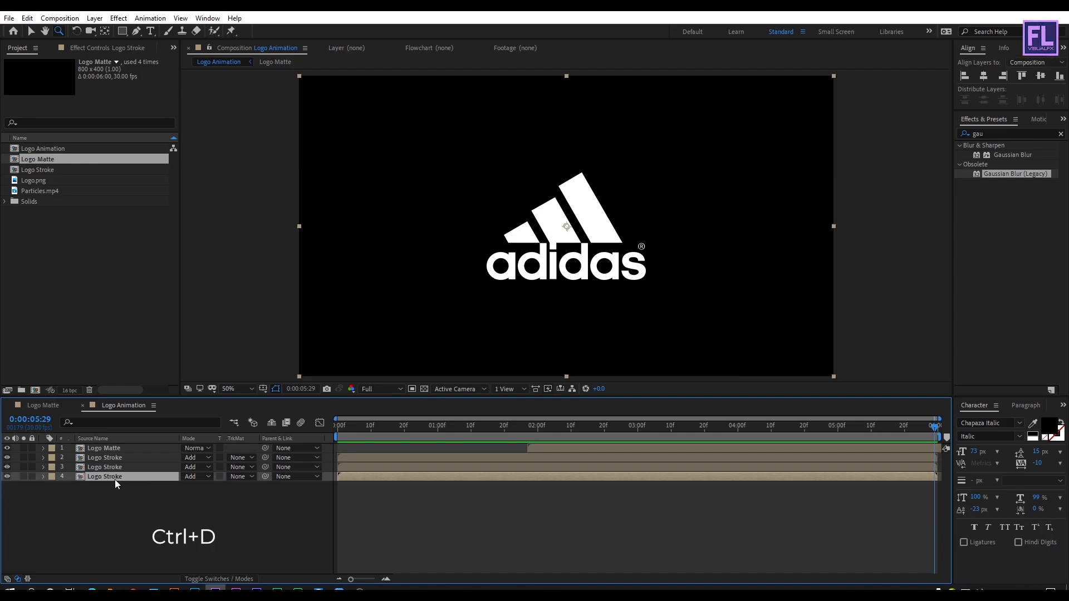
click(105, 486)
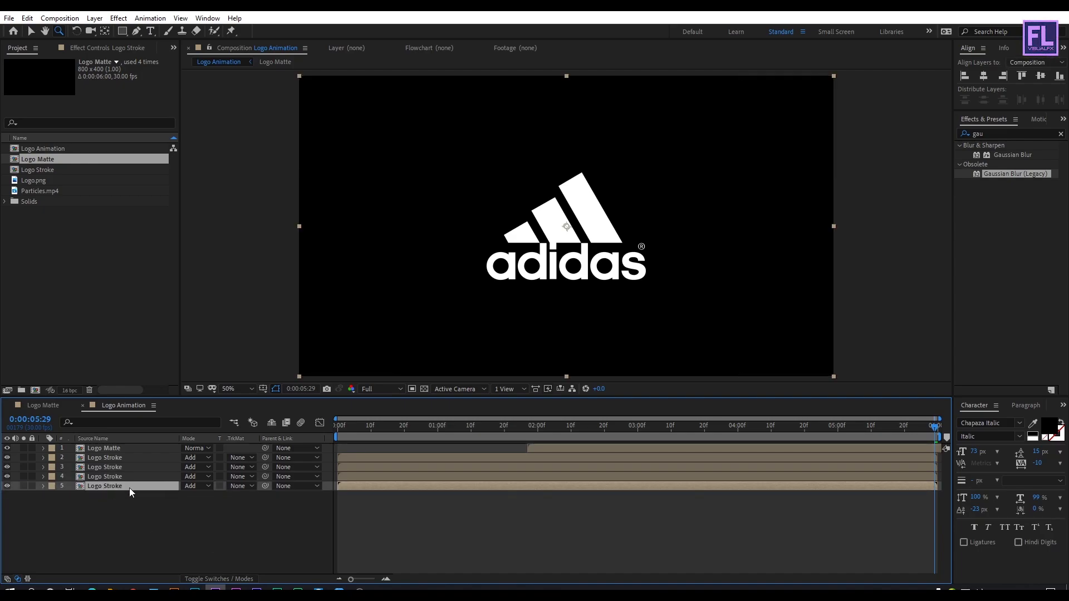
key(u)
drag(631, 528, 965, 497)
key(Delete)
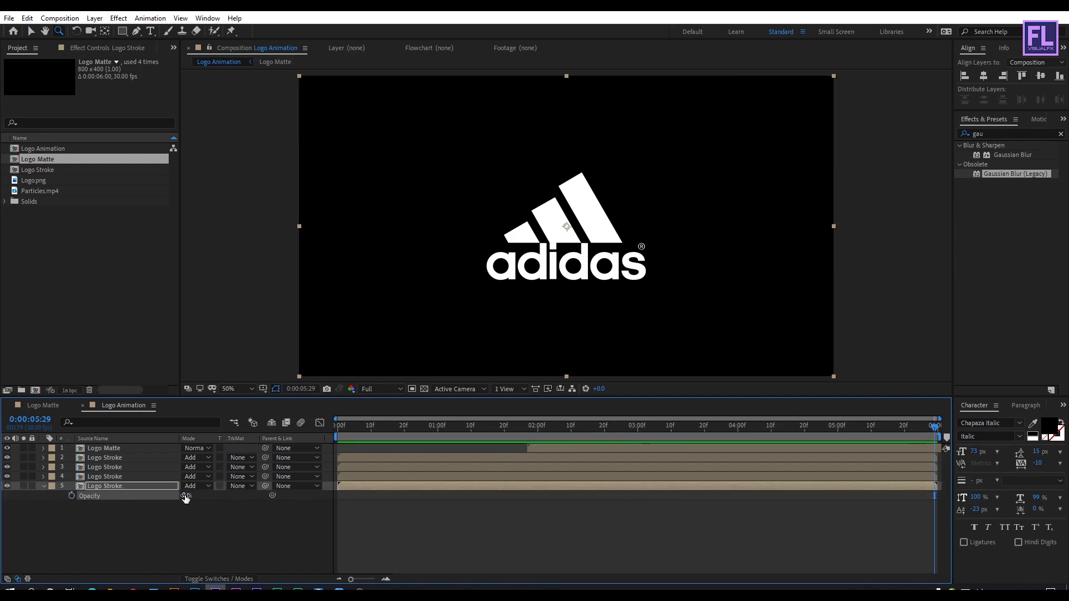
Set the lowest Logo Stroke layer's Opacity to 100% and collapse its properties
drag(187, 495, 347, 506)
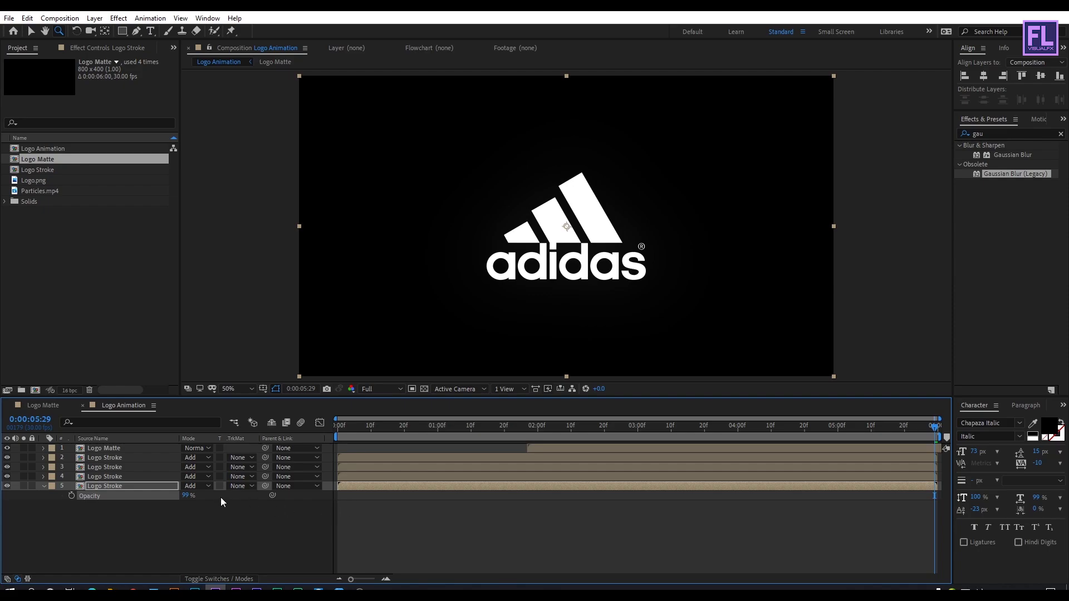
drag(187, 498, 211, 502)
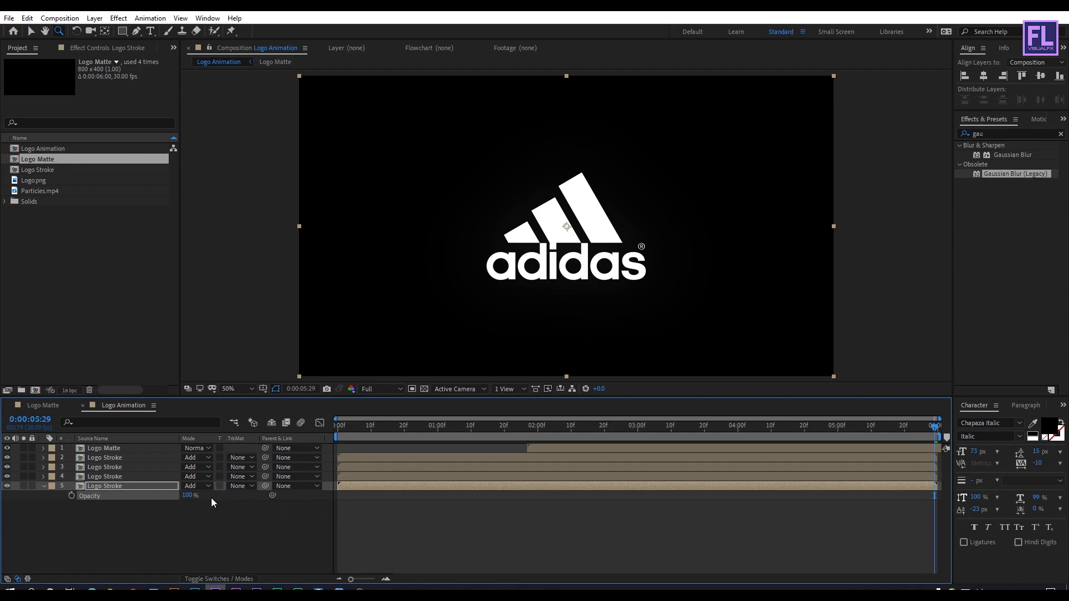
key(F2)
click(43, 486)
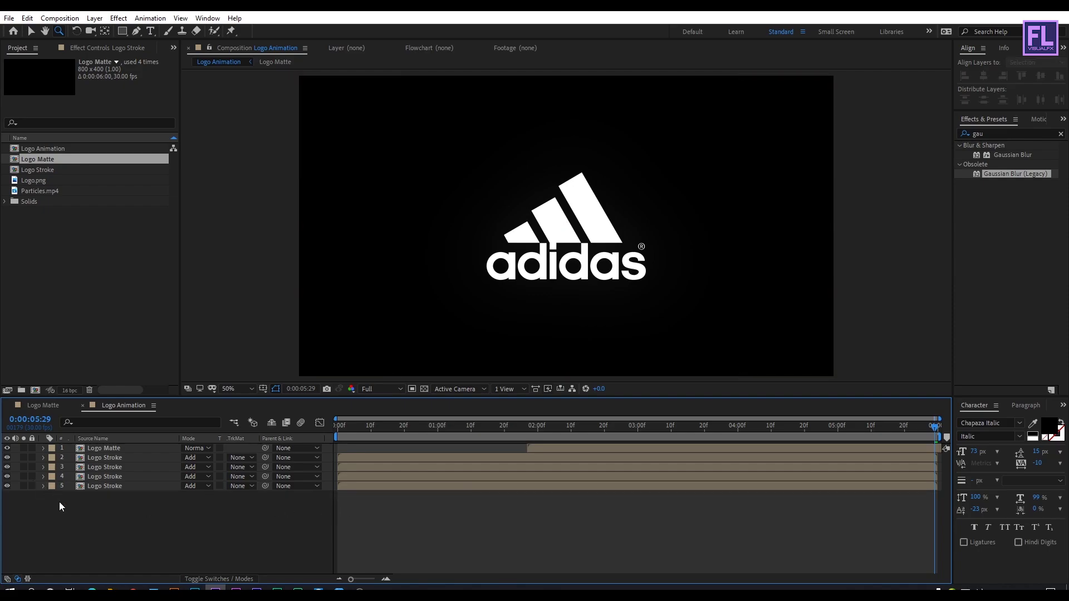
Set the Gaussian Blur (Legacy) Blurriness of the lowest Logo Stroke layer to 200
click(118, 487)
click(98, 50)
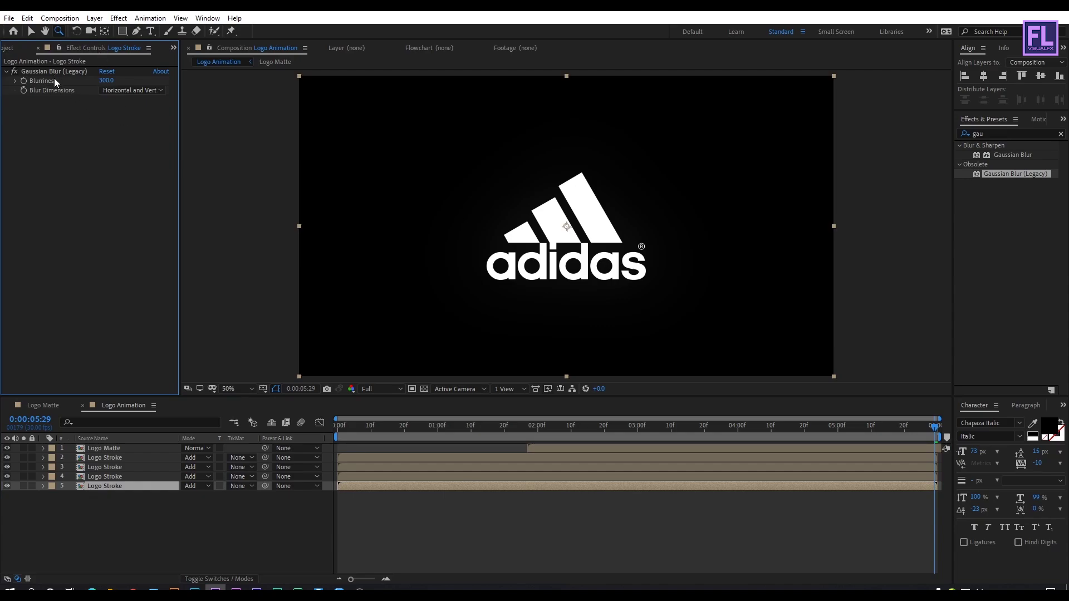
click(106, 81)
text(200)
key(Return)
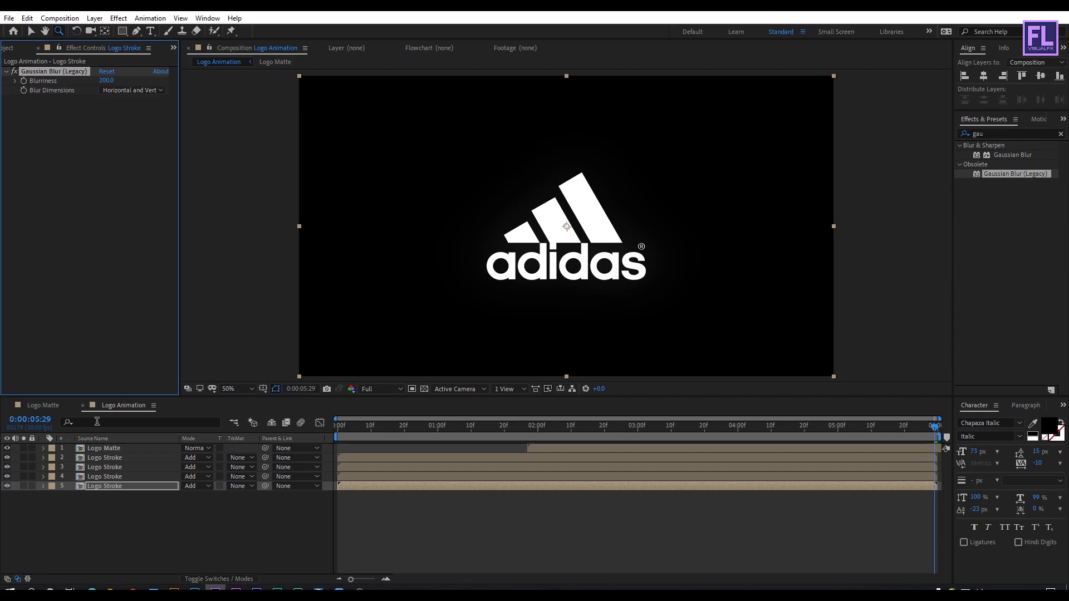
Apply the Curves effect to the lowest Logo Stroke layer and bend the RGB curve strongly upward to brighten the glow
click(1015, 132)
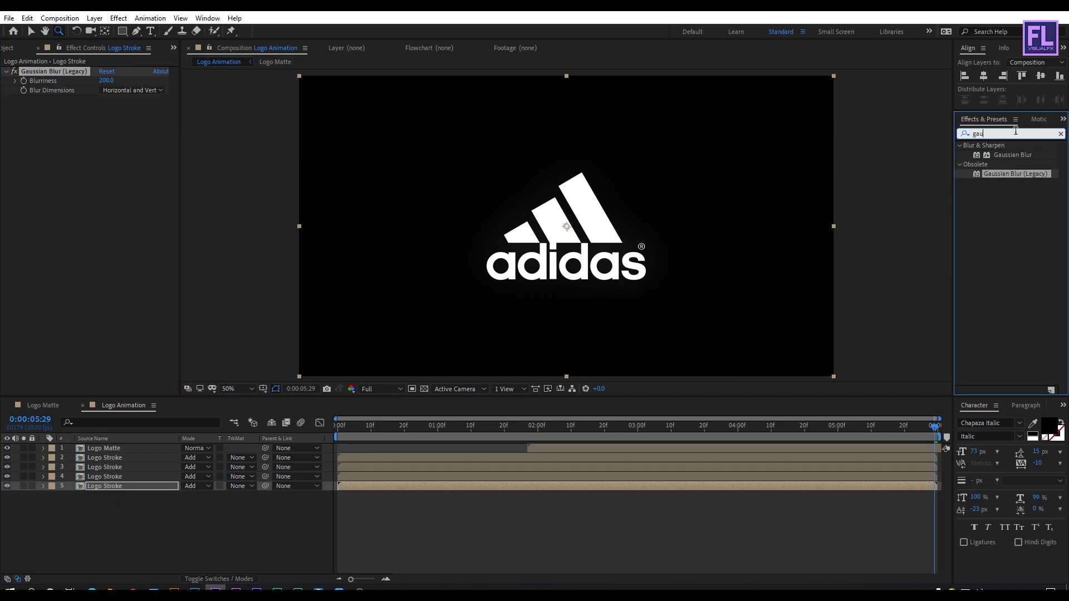
text(curv)
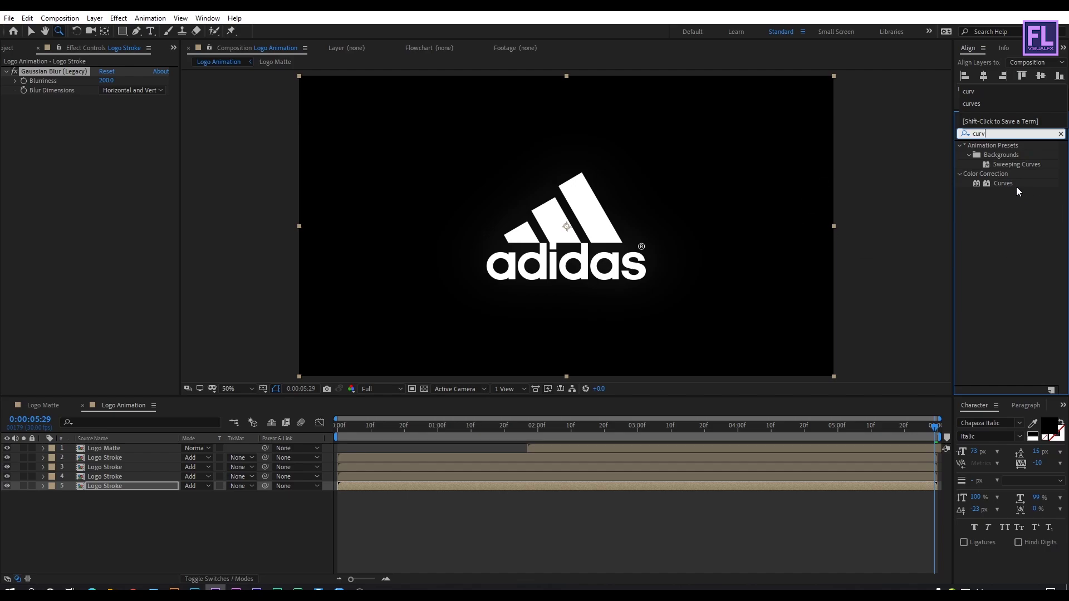
mouse_move(1007, 184)
mouse_down()
mouse_move(170, 442)
mouse_move(112, 484)
mouse_up()
drag(99, 208, 72, 174)
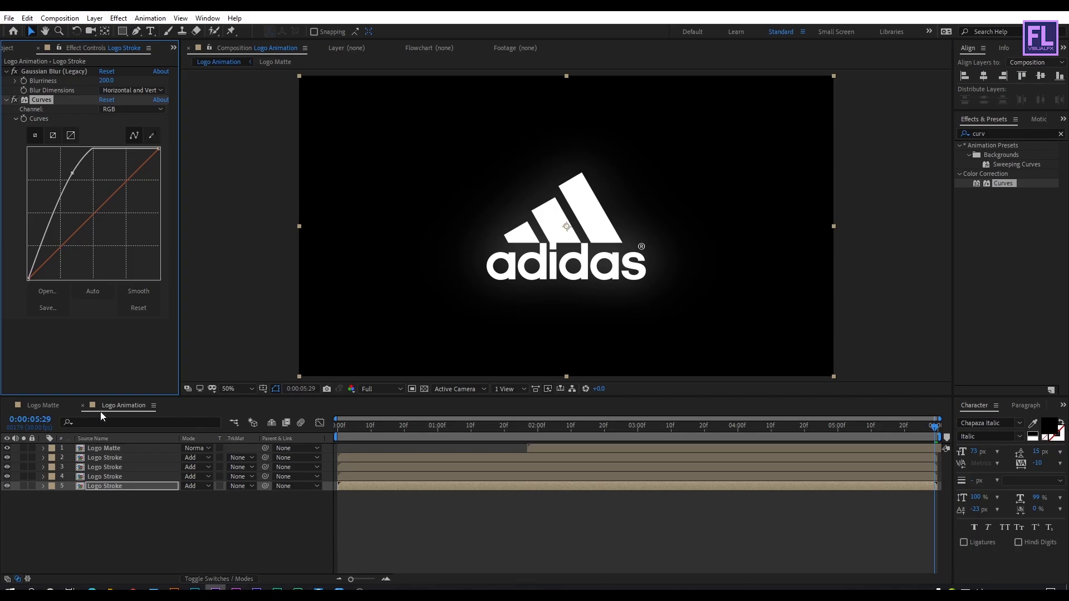
Set the lowest Logo Stroke layer's blending mode to Normal and deselect it
click(106, 488)
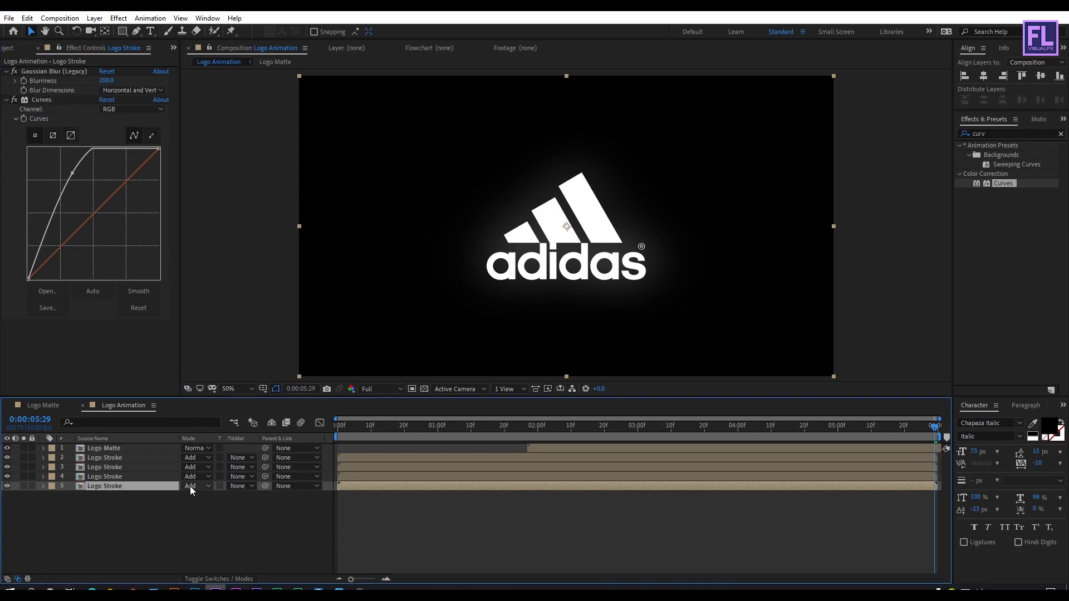
click(190, 486)
click(233, 95)
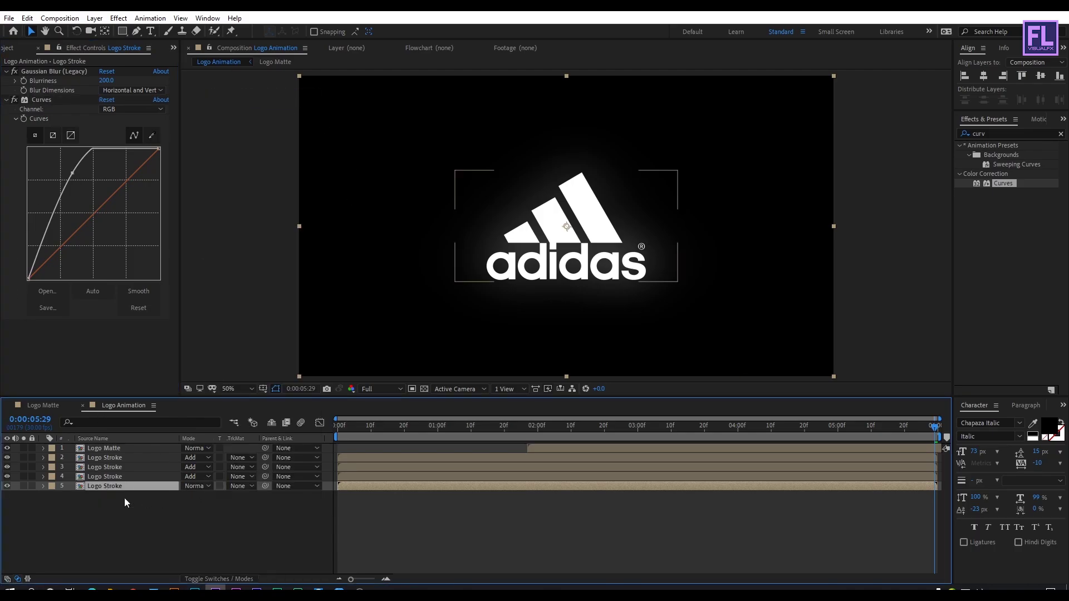
click(123, 551)
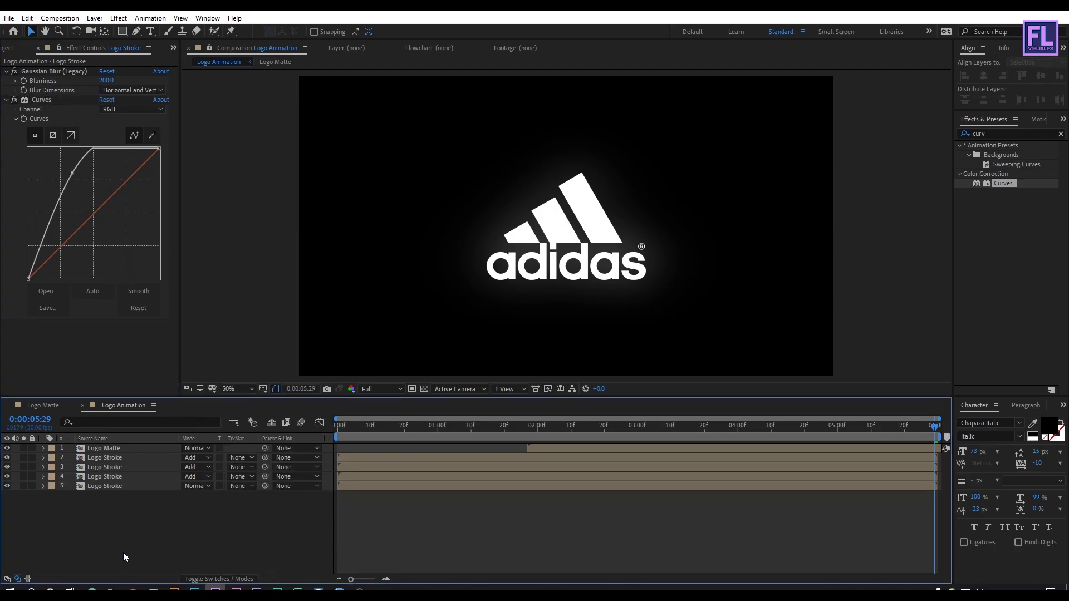
Add Particles.mp4 beneath the lowest Logo Stroke layer and set its track matte to Alpha Matte "Logo Stroke"
click(12, 49)
click(54, 192)
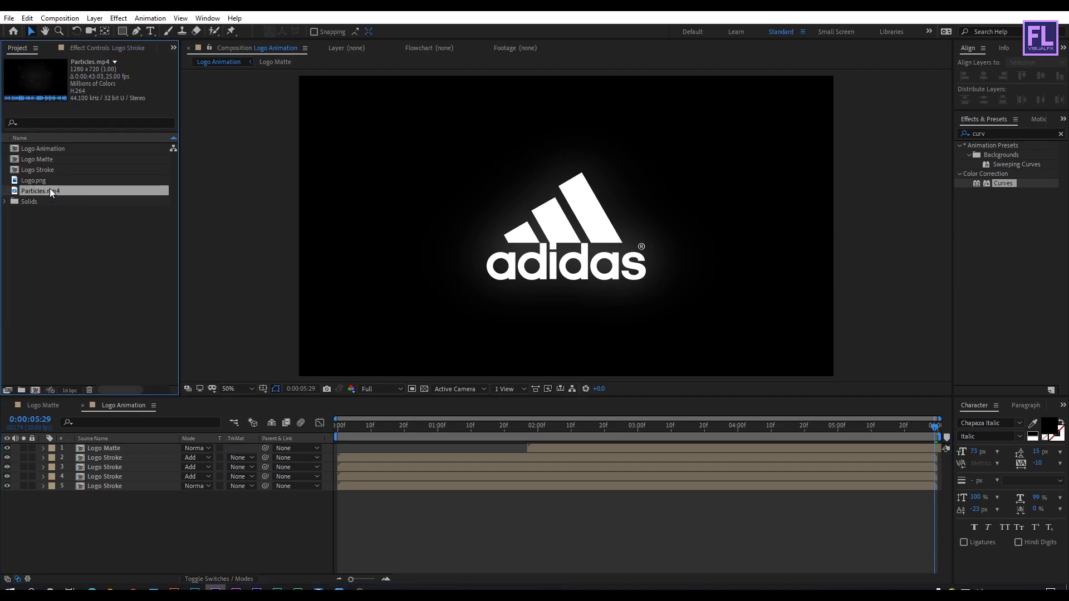
drag(48, 188, 128, 486)
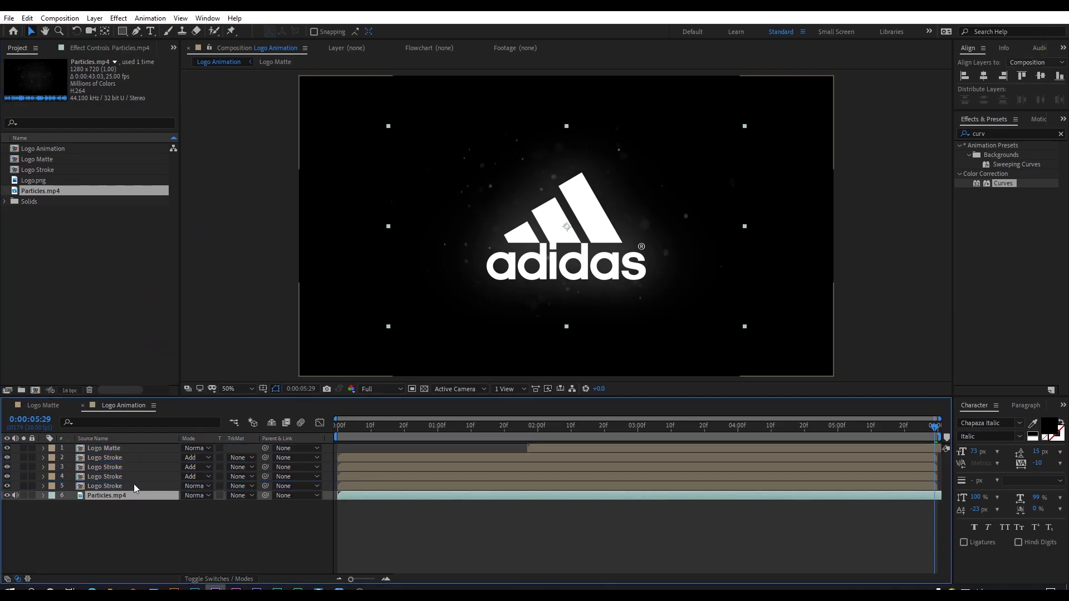
click(245, 496)
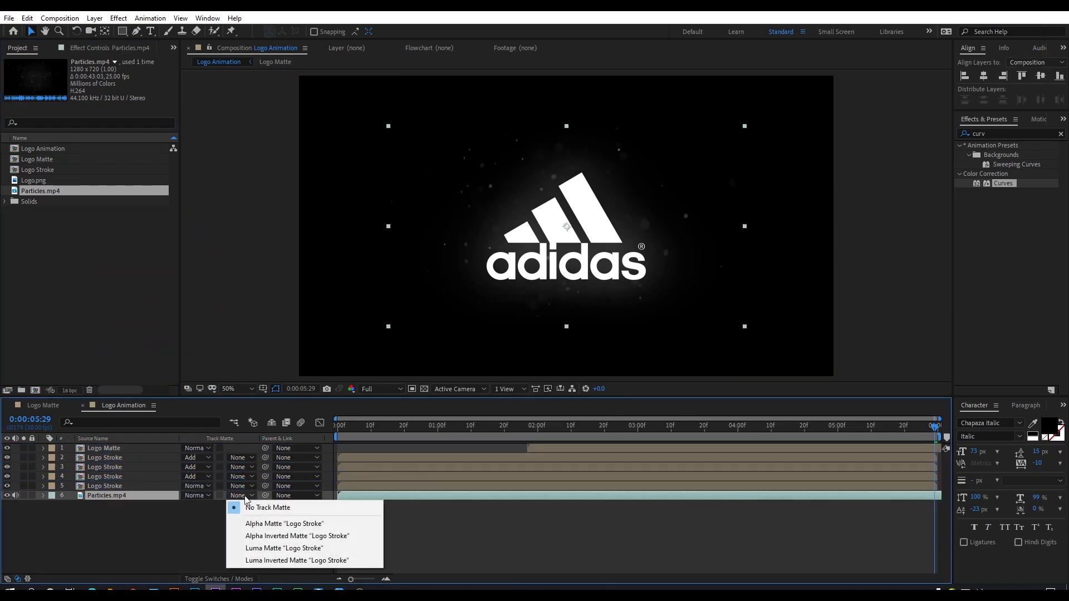
click(267, 523)
Scrub through the reveal and shift the Logo Matte layer earlier to start at about 0:00:01:19
scroll(586, 210, up, 2)
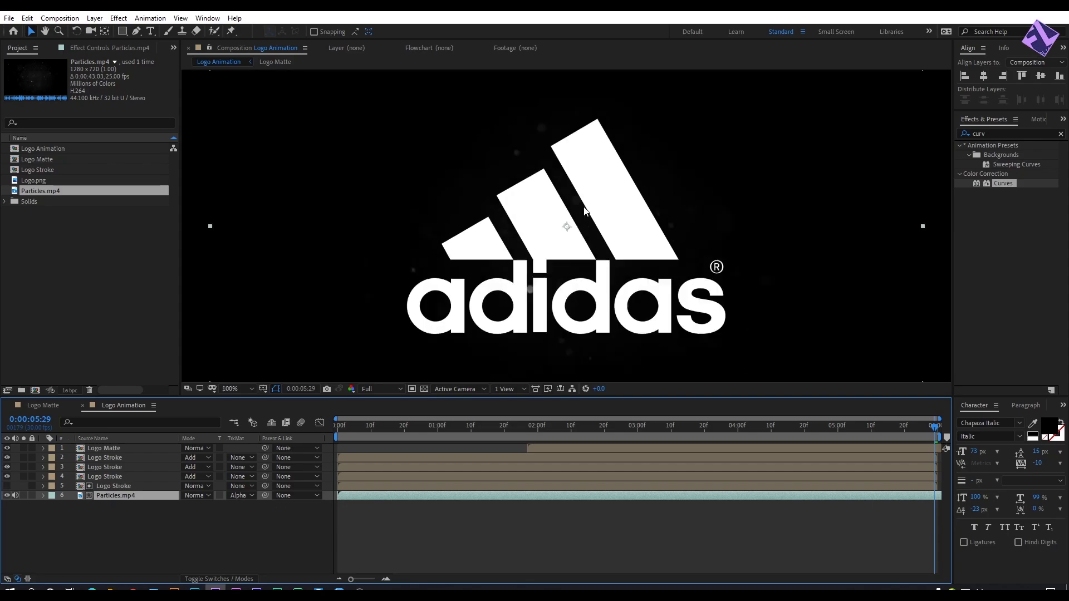
drag(453, 425, 782, 426)
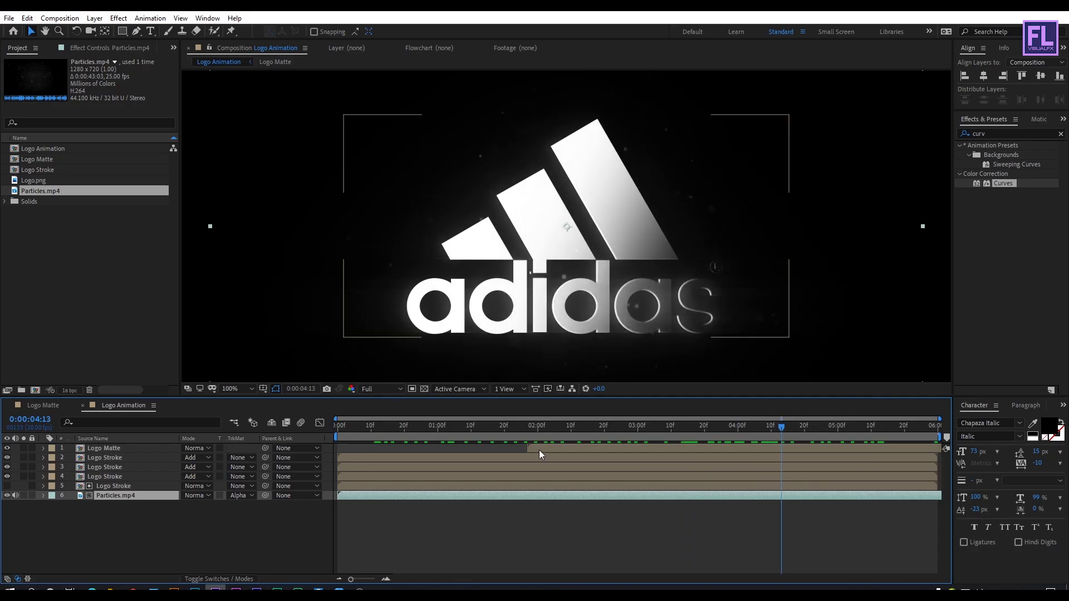
drag(540, 449, 828, 440)
Preview the Logo Animation composition from the start and check the reveal at 0:00:03:03
scroll(776, 273, down, 2)
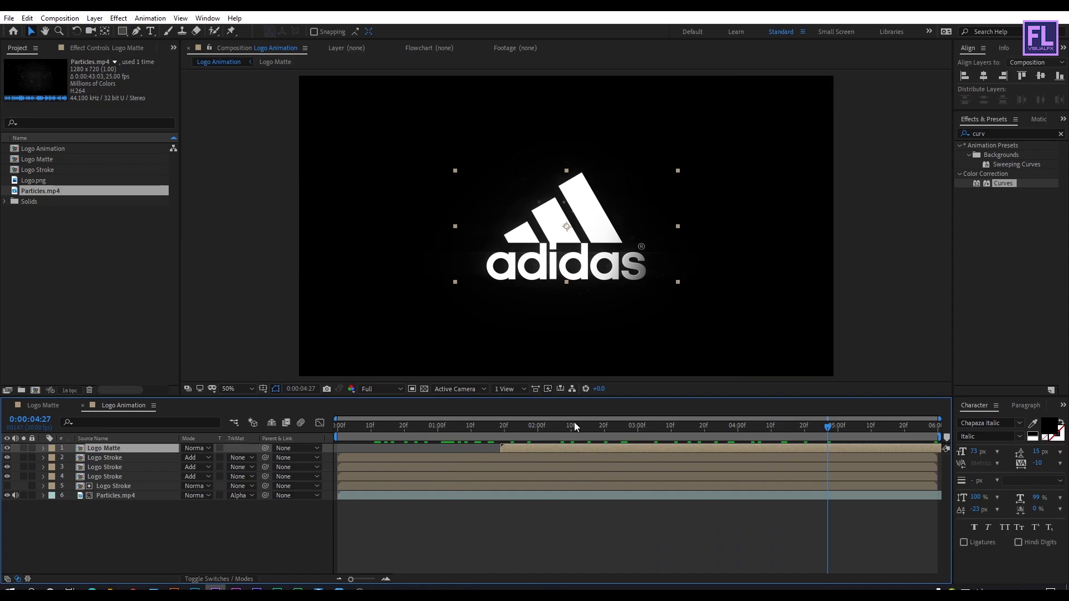
key(Home)
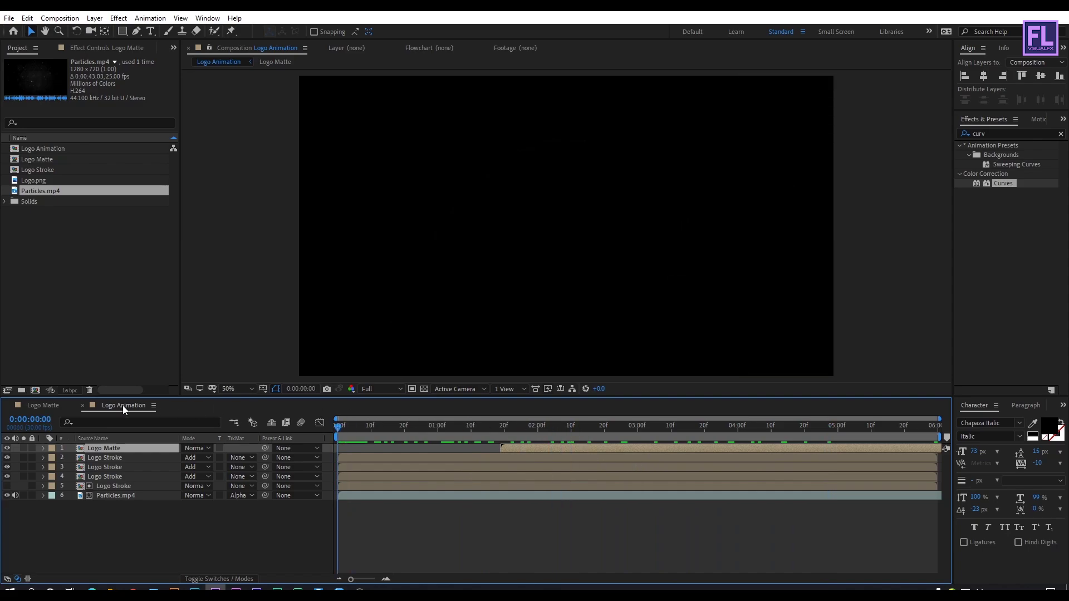
key(space)
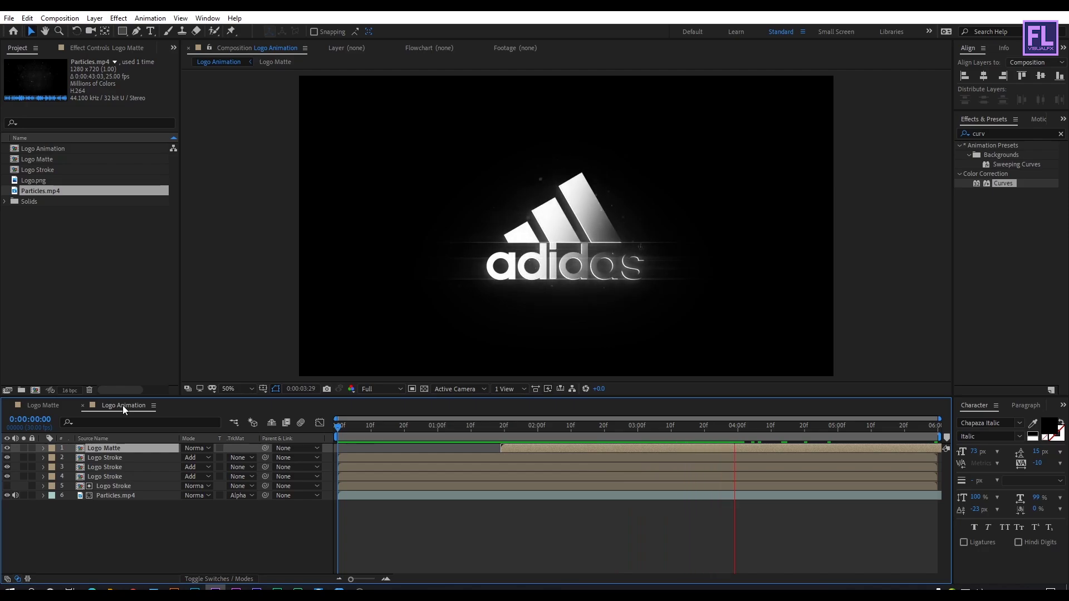
key(space)
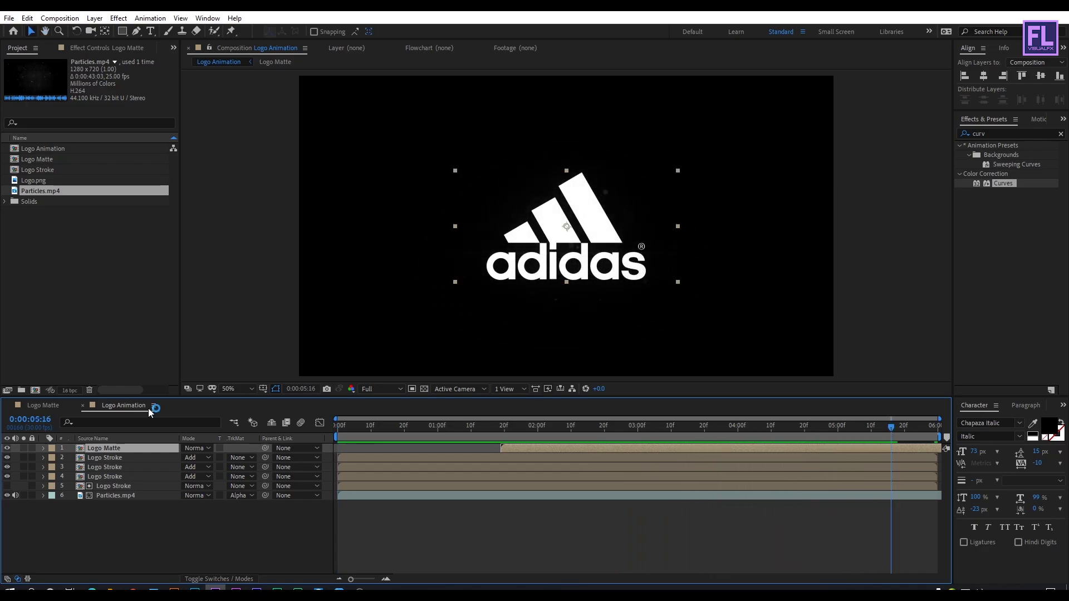
drag(530, 433, 647, 437)
click(86, 520)
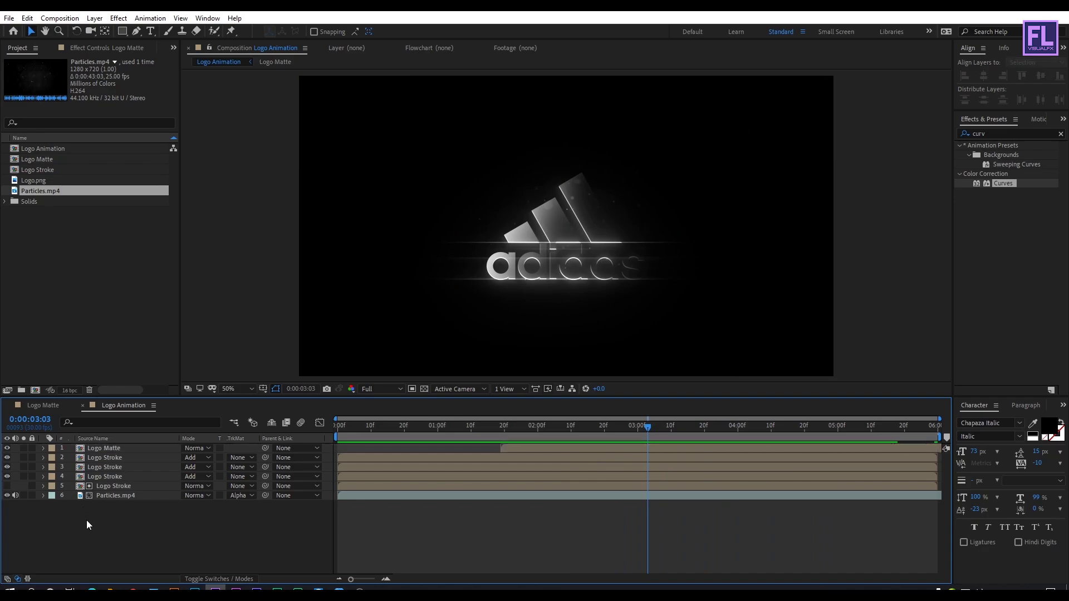
Duplicate the three Add-mode Logo Stroke layers and place the copies below the Particles.mp4 layer
click(116, 477)
shift+click(111, 459)
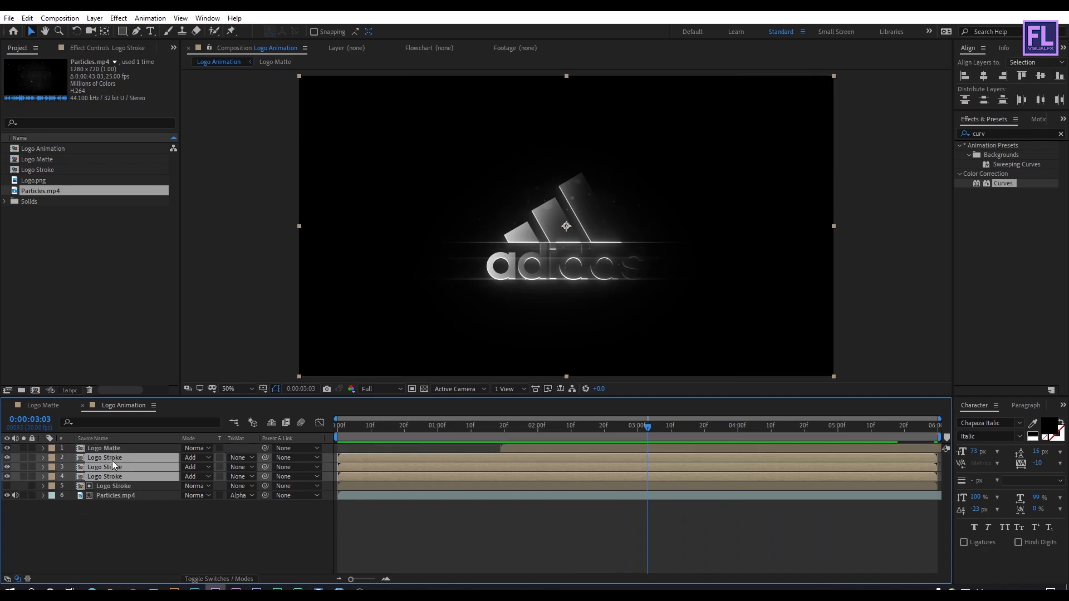
key(ctrl+d)
drag(118, 475, 121, 532)
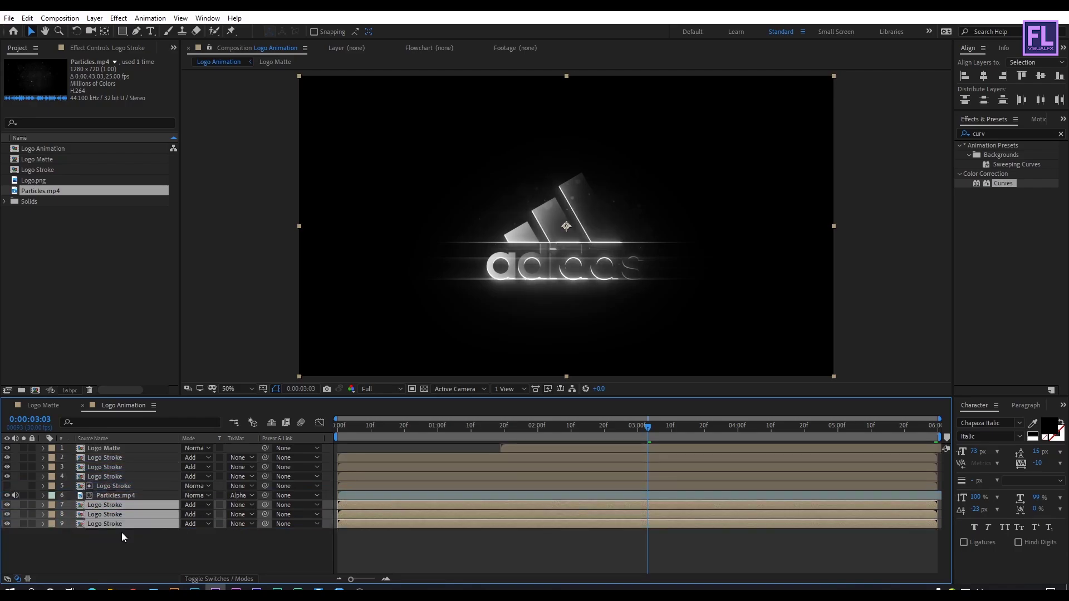
click(110, 545)
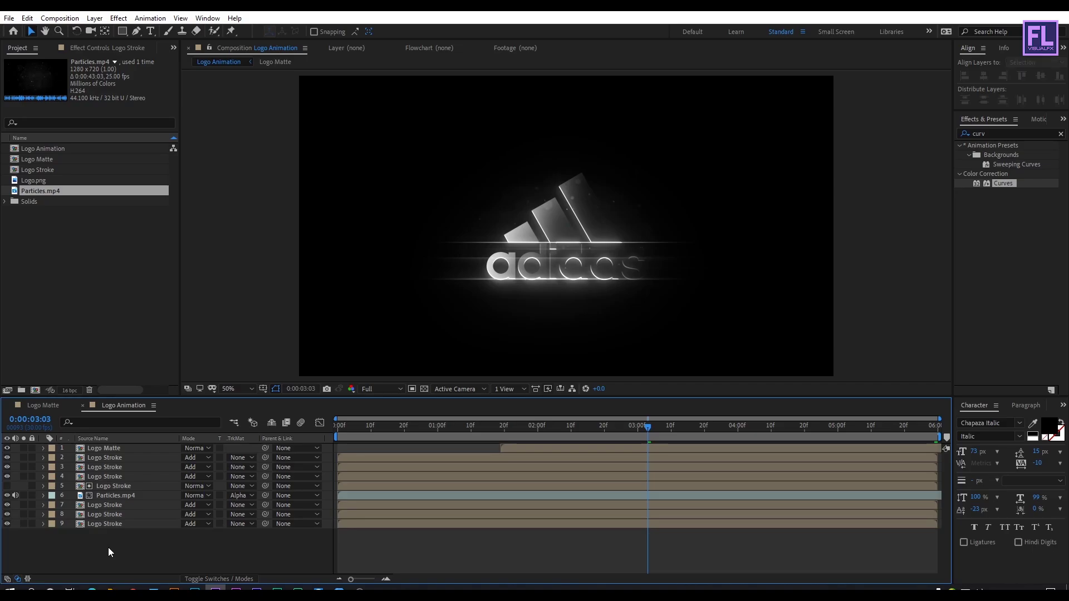
Create an adjustment layer and place it directly below Particles.mp4, above the three lowest Logo Stroke layers
right_click(108, 547)
mouse_move(153, 430)
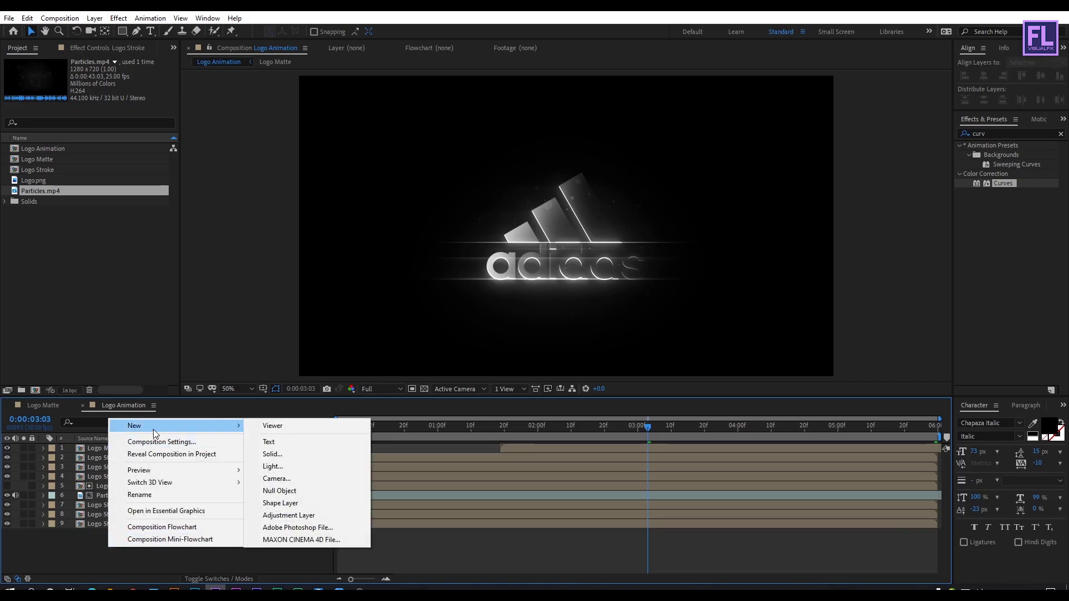
click(282, 517)
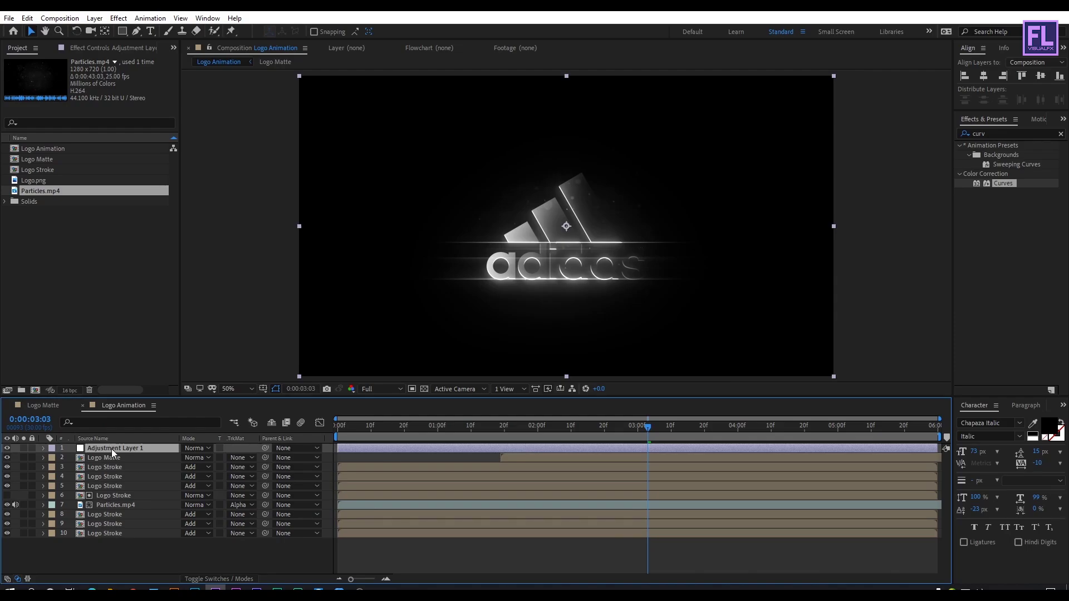
drag(109, 449, 136, 507)
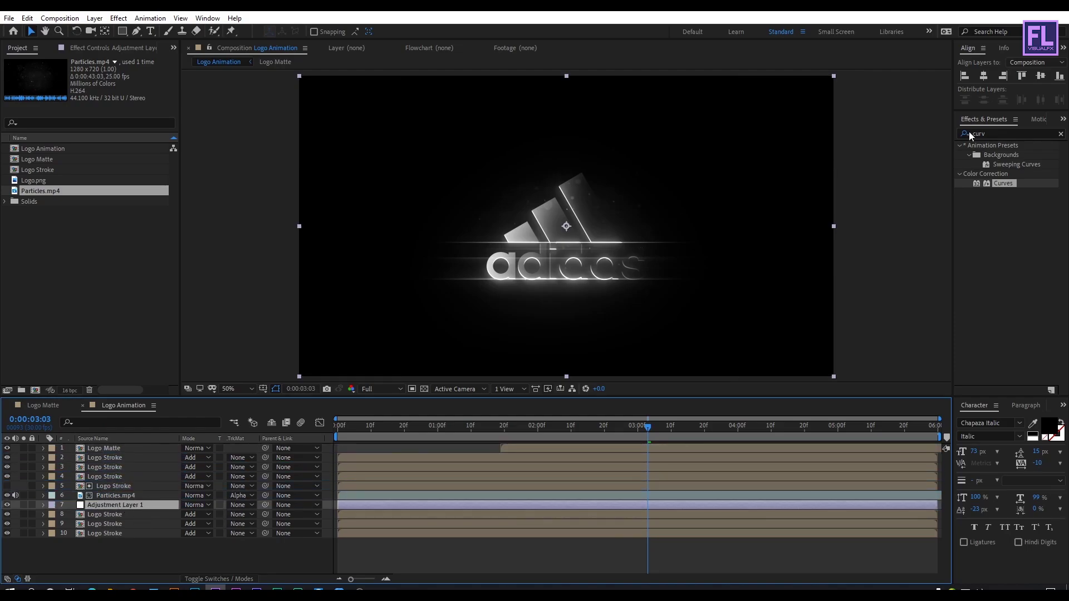
Apply Directional Blur to the adjustment layer with a Blur Length of 500
click(998, 134)
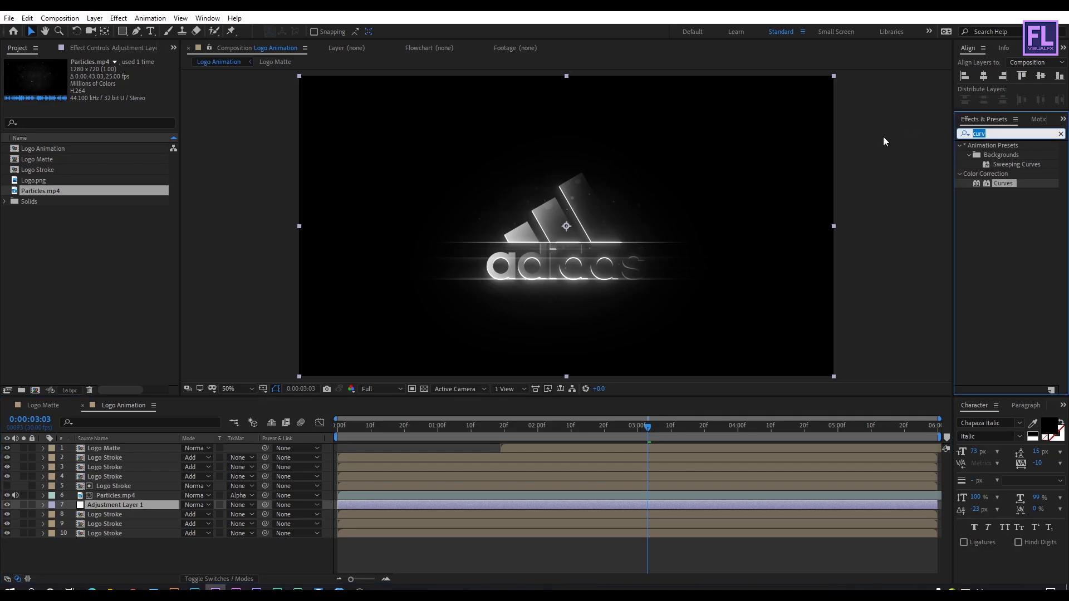
text(dire)
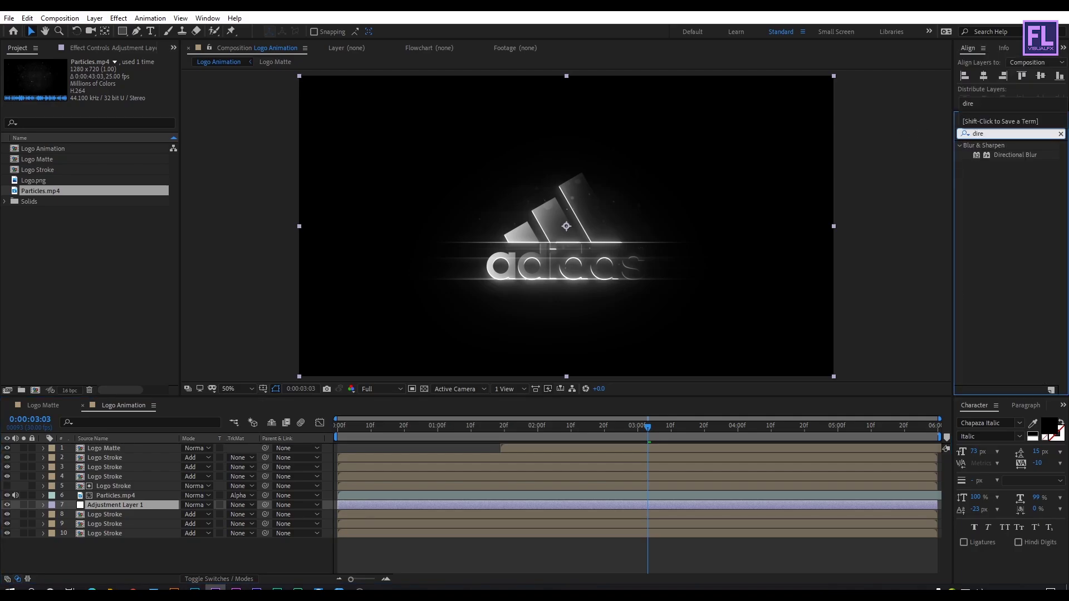
click(1016, 155)
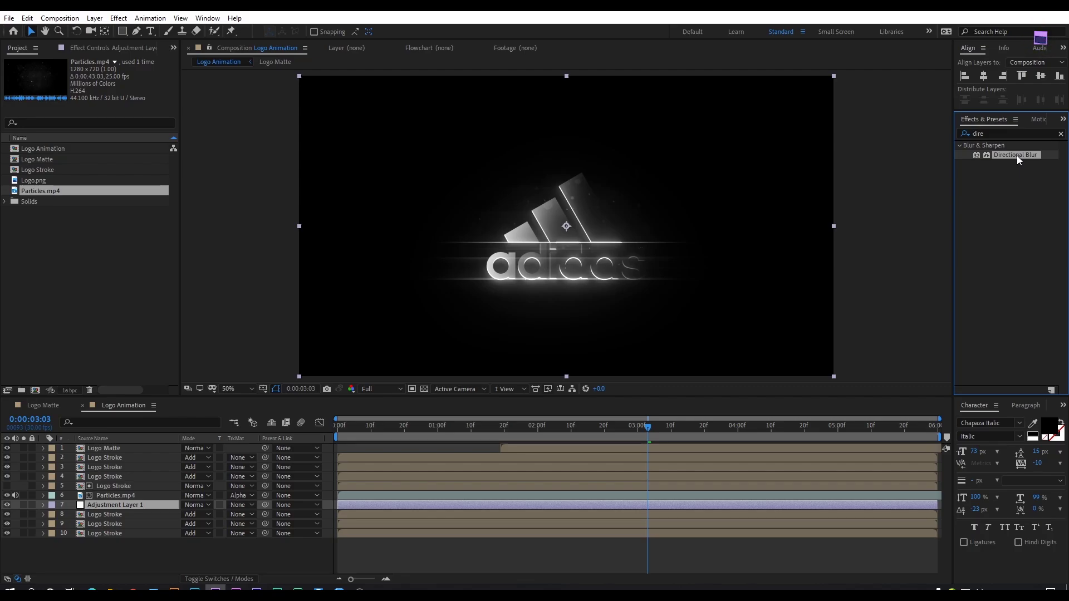
drag(1017, 155, 129, 506)
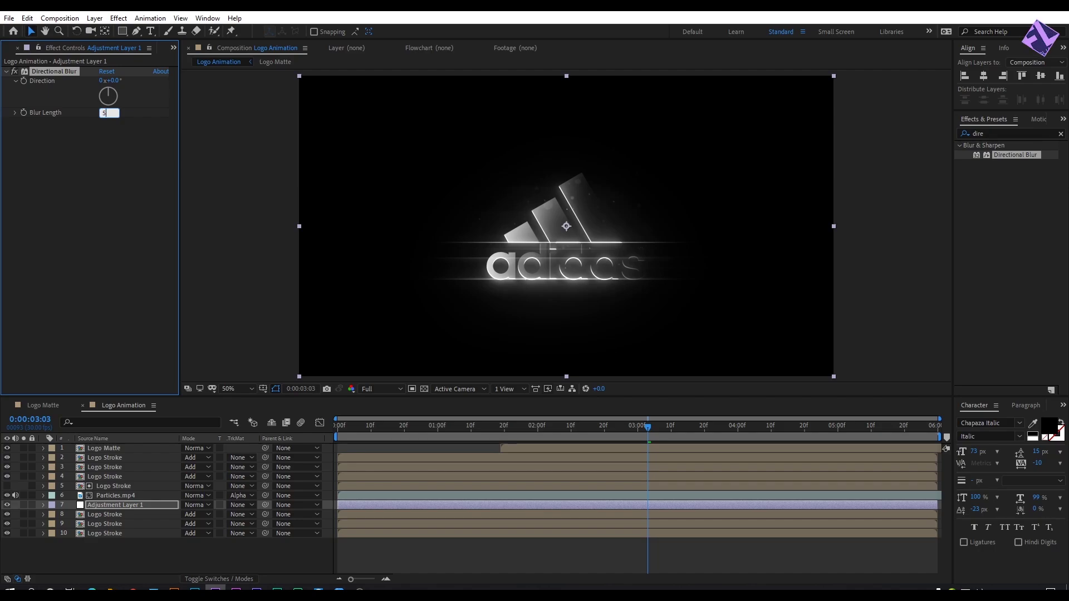
text(500)
key(Return)
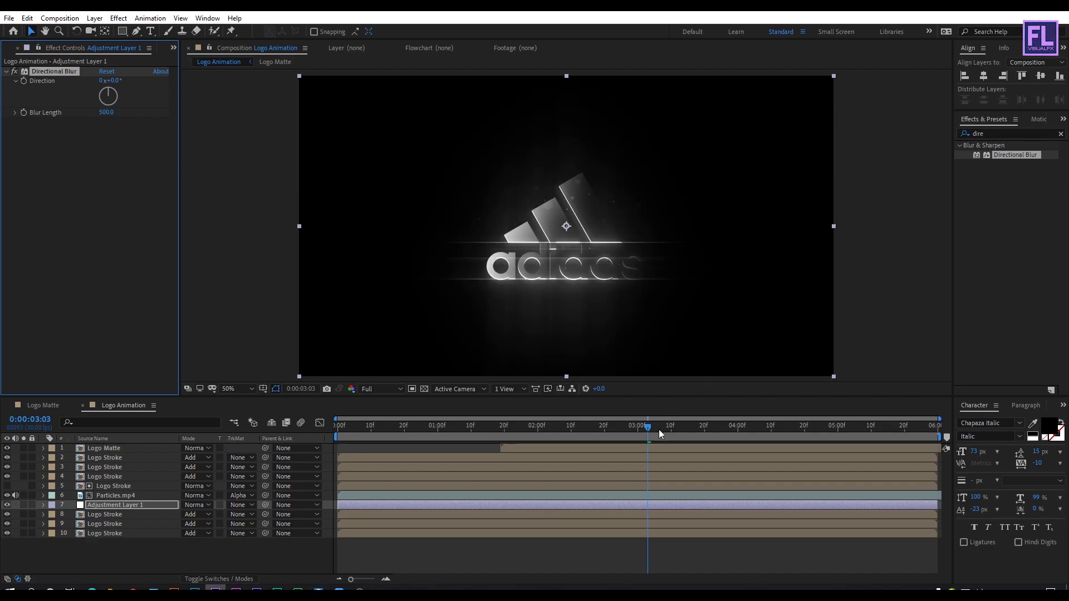
Keyframe the adjustment layer's Directional Blur Direction from 0° at 0:00:00:00 to 1x+0.0° at 0:00:05:29
drag(660, 433, 325, 427)
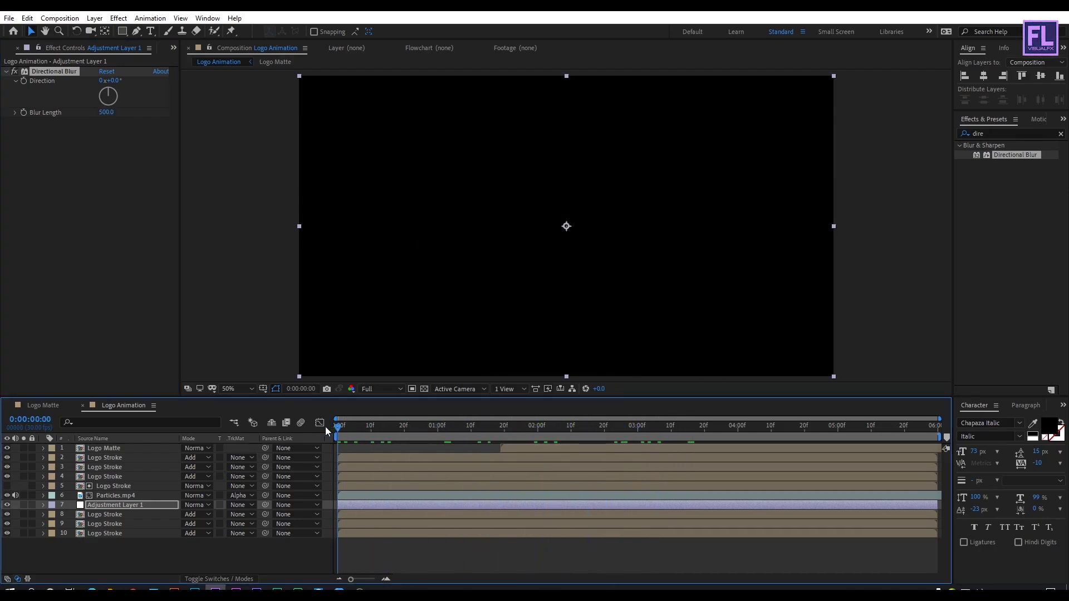
click(24, 80)
drag(339, 425, 437, 426)
drag(505, 435, 941, 438)
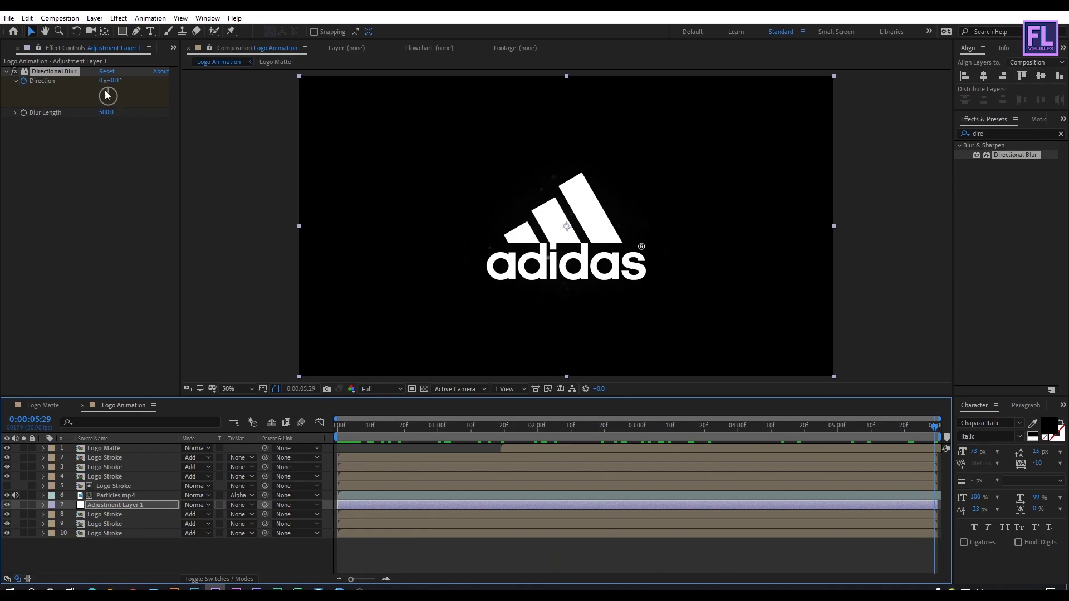
drag(114, 81, 210, 83)
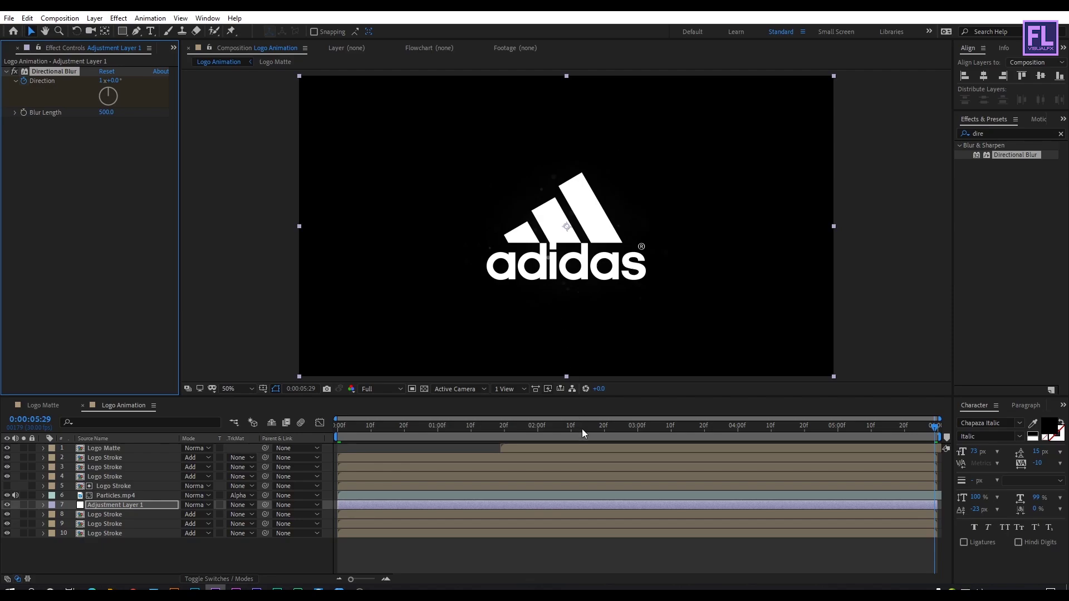
Apply Curves to Adjustment Layer 1 and raise the middle of the RGB curve to brighten the light rays, judging at 0:00:02:10
mouse_move(582, 428)
mouse_down()
mouse_move(496, 433)
mouse_move(606, 438)
mouse_move(557, 439)
mouse_move(572, 436)
mouse_up()
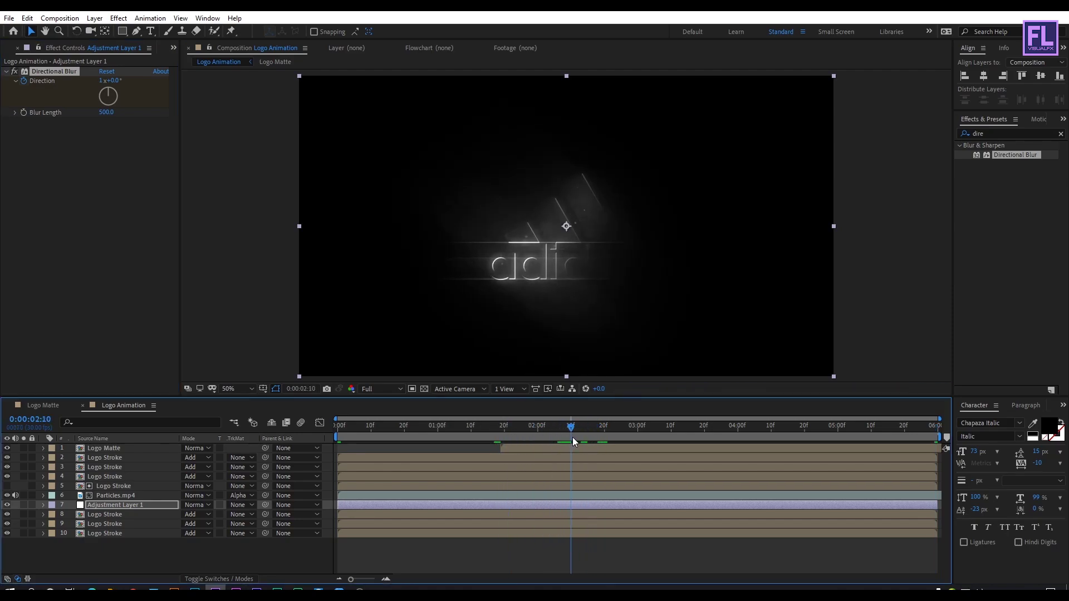
click(1061, 134)
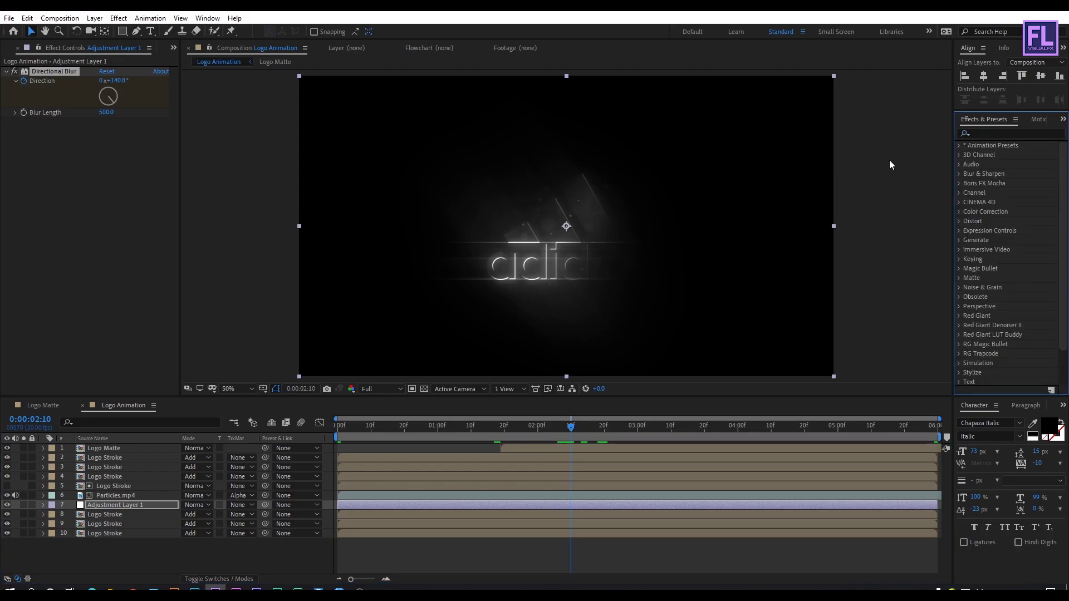
click(992, 135)
text(c)
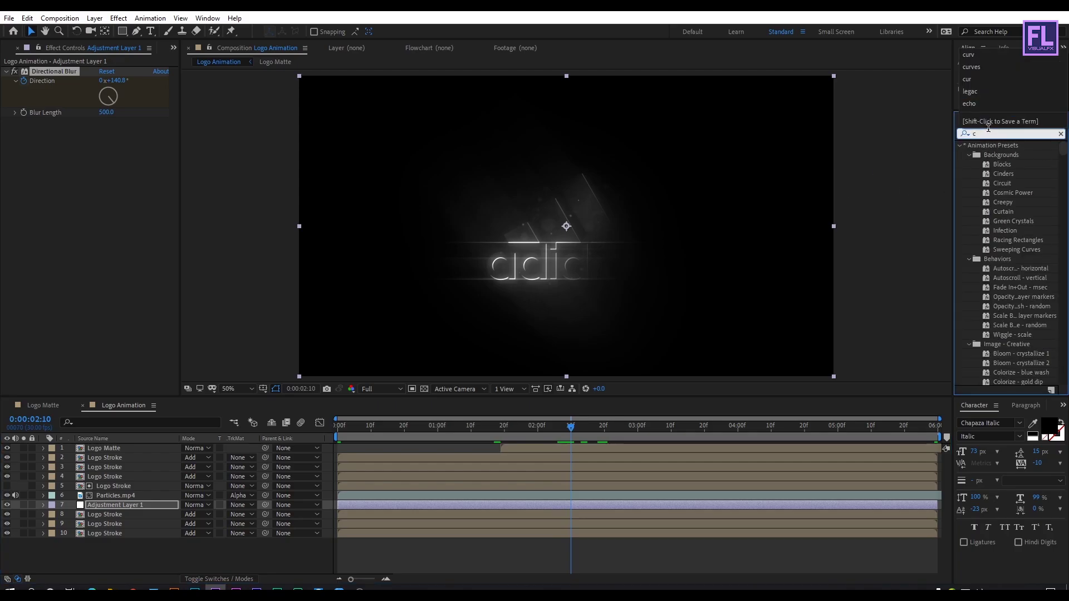
text(ur)
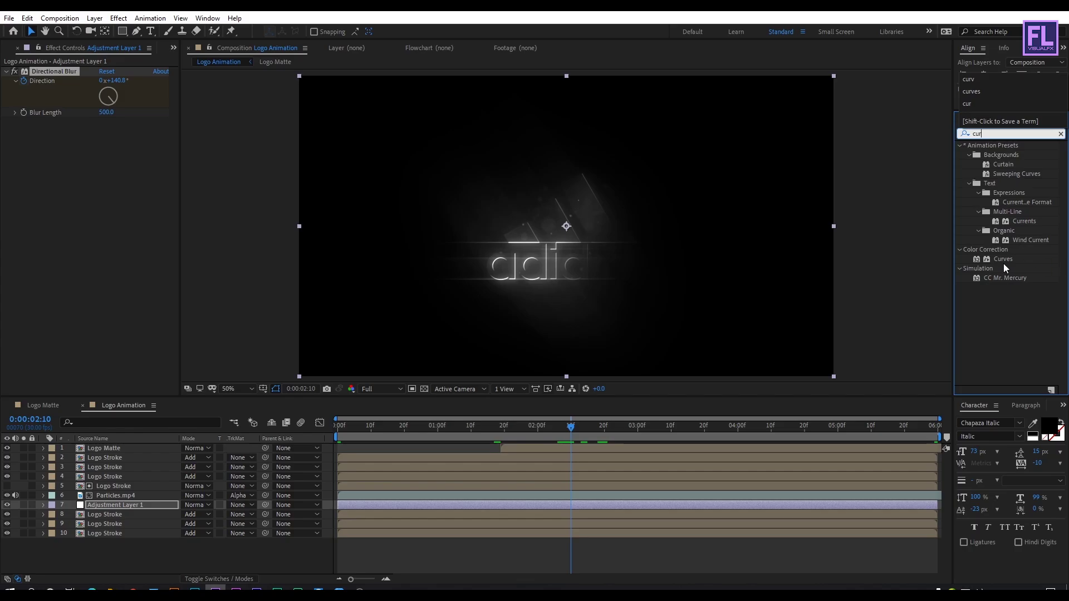
drag(1007, 259, 123, 505)
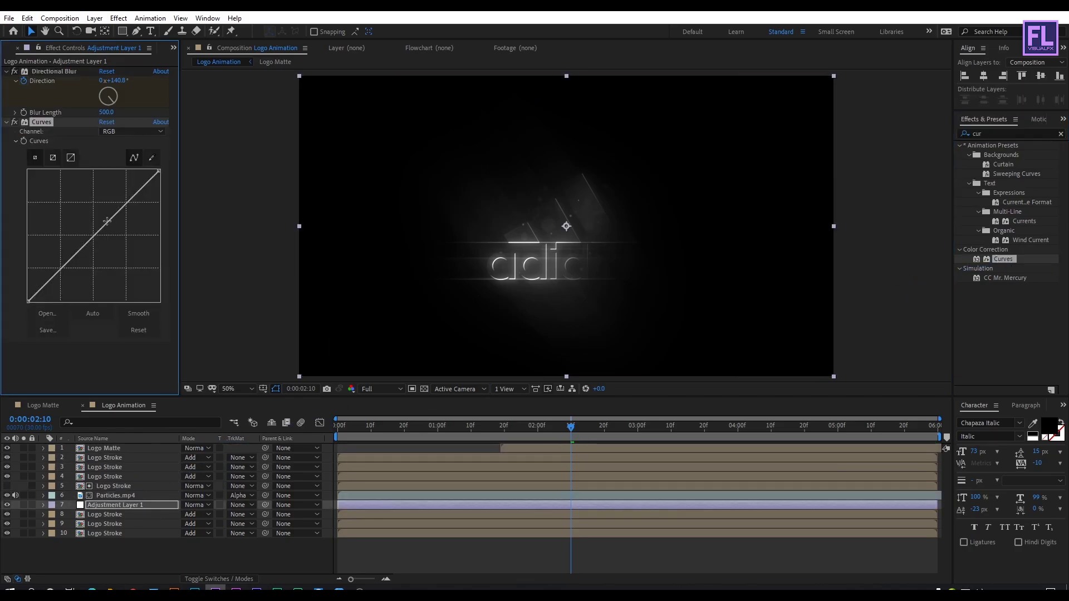
mouse_move(107, 221)
mouse_down()
mouse_move(89, 199)
mouse_move(99, 205)
mouse_up()
Deselect the layers and scrub through the composition up to 0:00:05:04 to check the rotating light rays
click(106, 557)
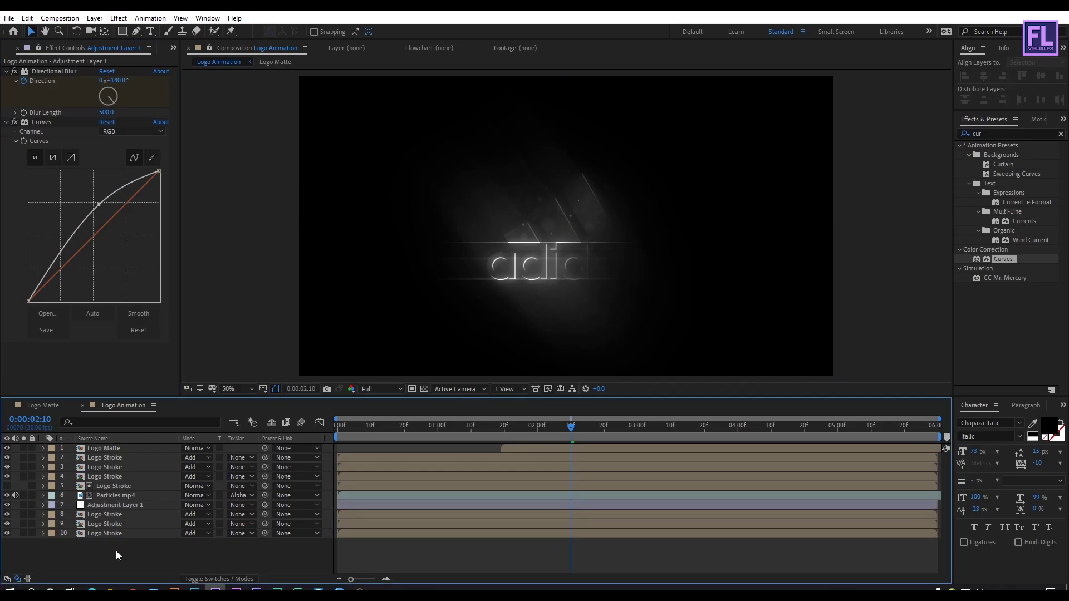
click(507, 427)
drag(336, 443, 850, 458)
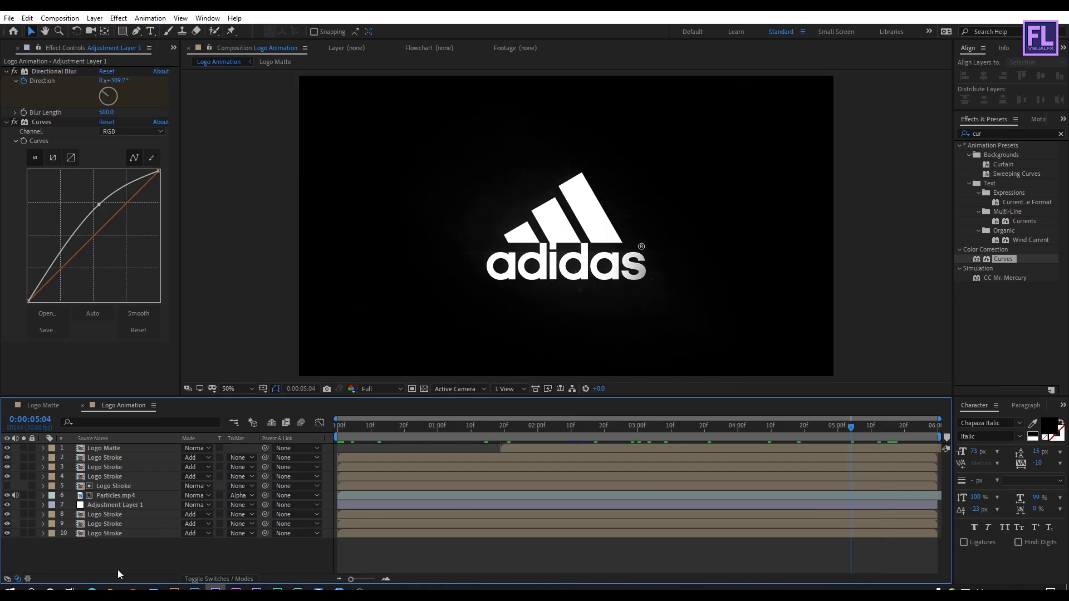
Create a null object and parent all the other layers, from Logo Matte down to the lowest Logo Stroke, to it
right_click(109, 549)
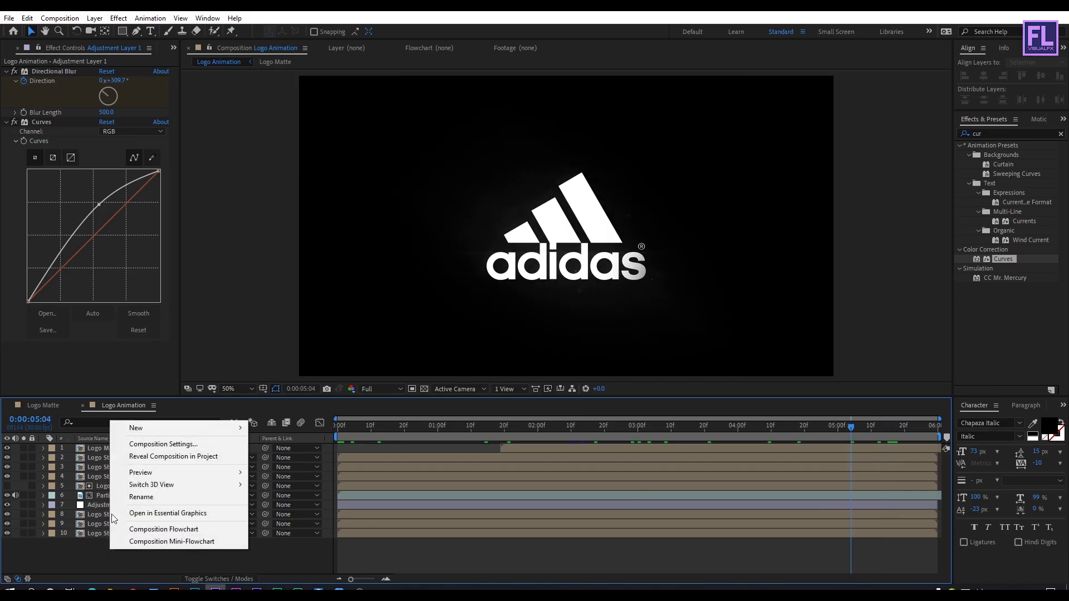
mouse_move(157, 429)
click(287, 493)
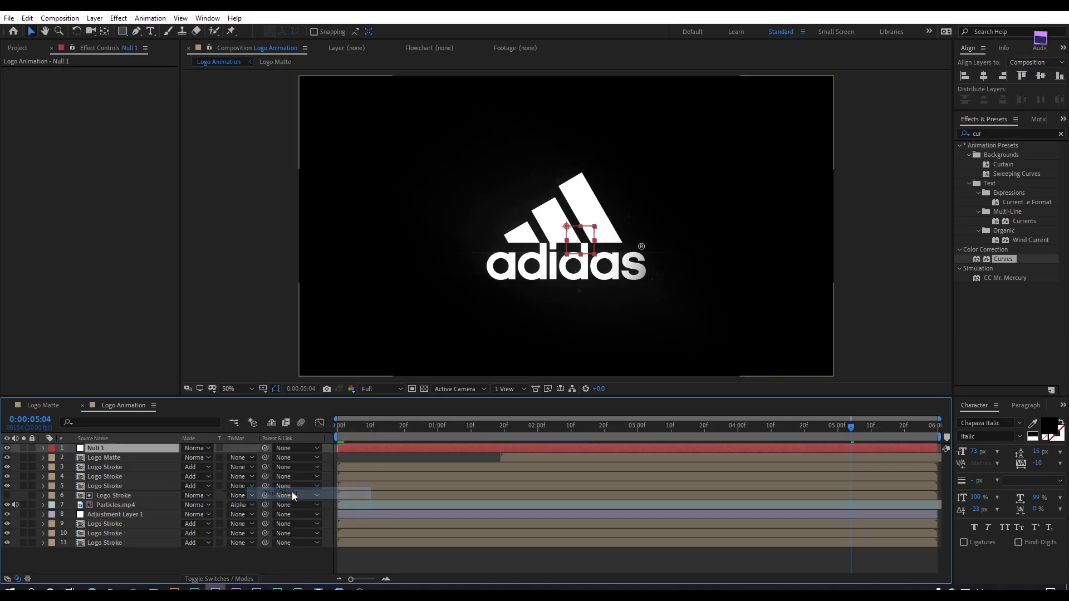
click(121, 541)
shift+click(119, 457)
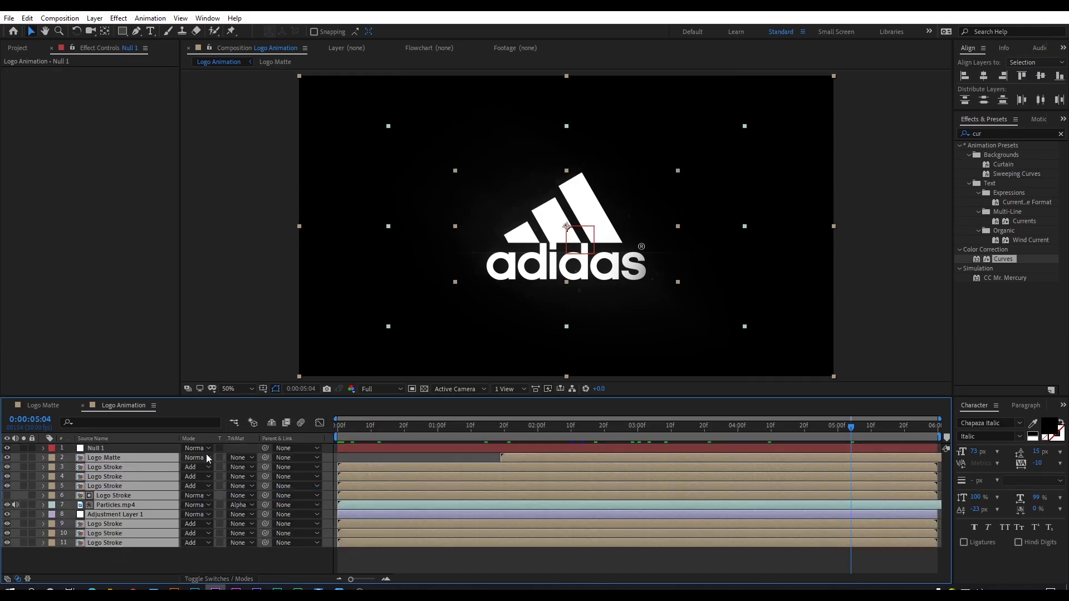
drag(265, 457, 115, 443)
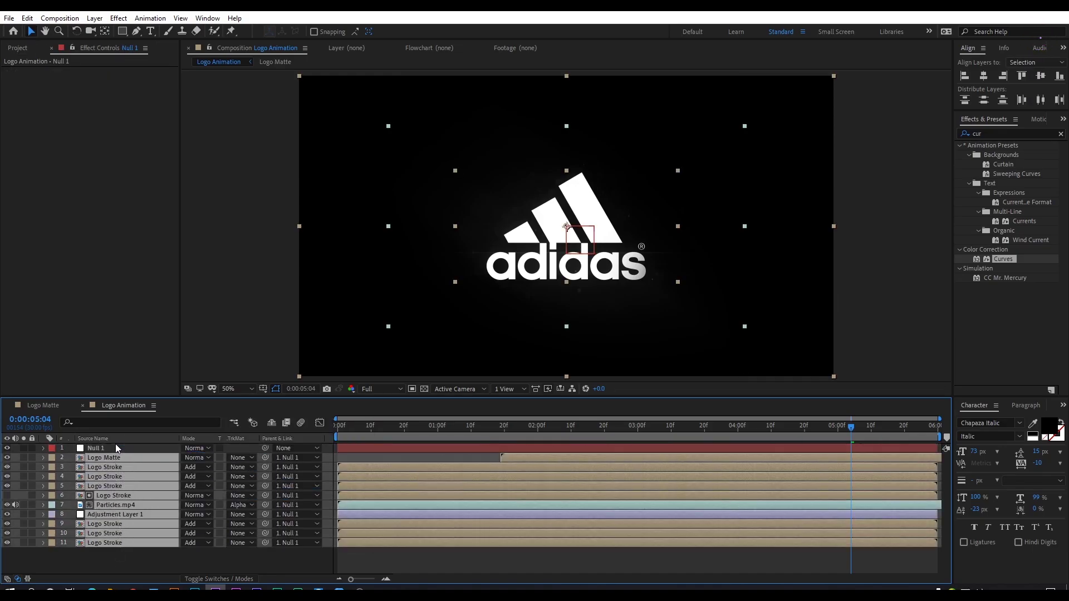
Keyframe the Scale of Null 1 at 100% at 0:00:02:01 and at 75% at 0:00:05:29
click(109, 447)
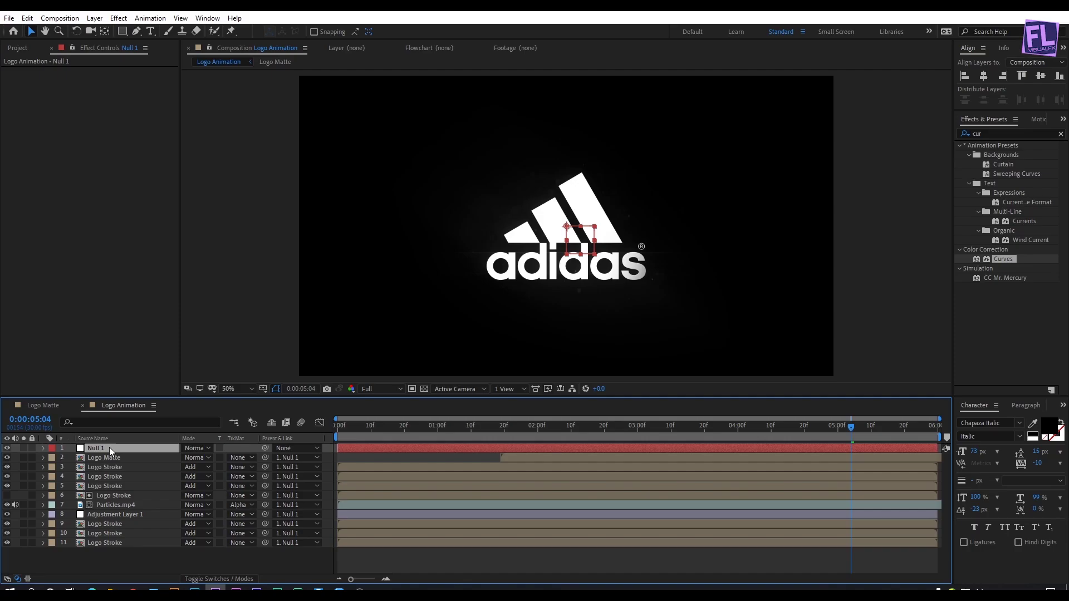
mouse_move(550, 425)
mouse_down()
mouse_move(559, 428)
mouse_move(542, 429)
mouse_up()
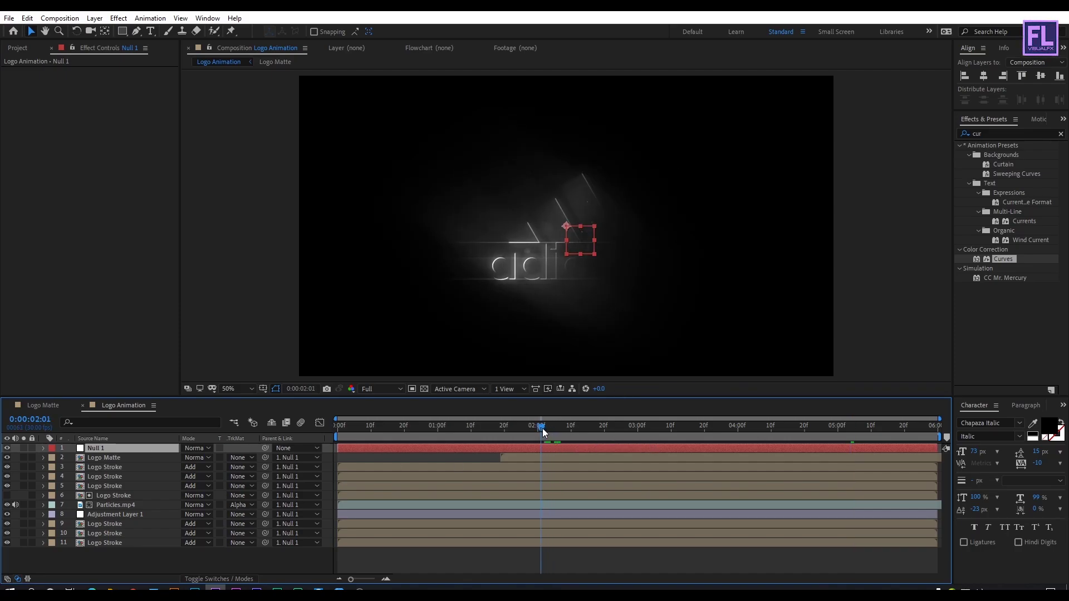
key(s)
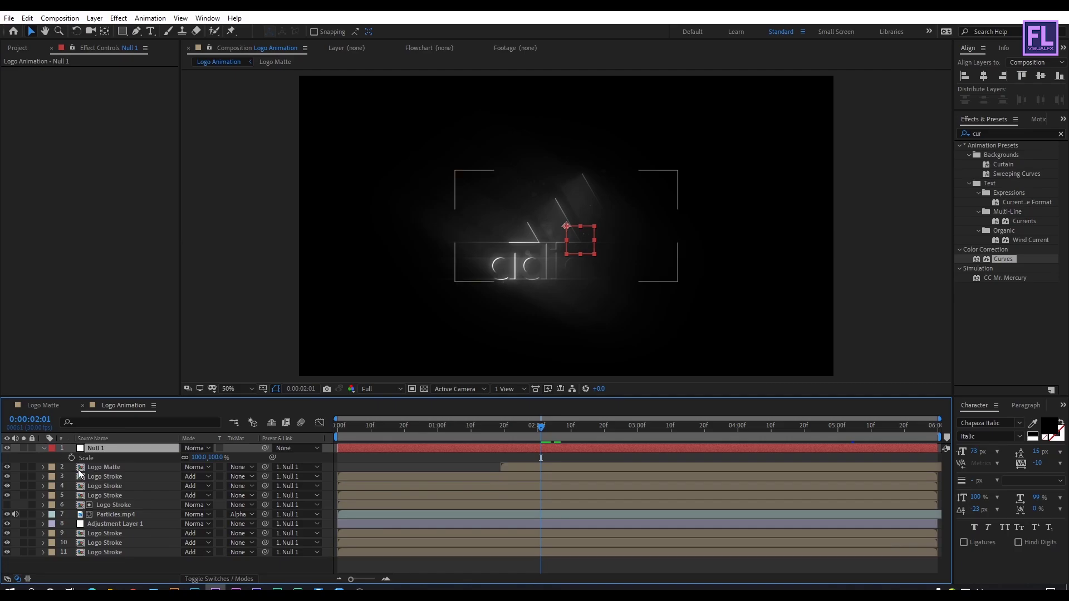
click(71, 456)
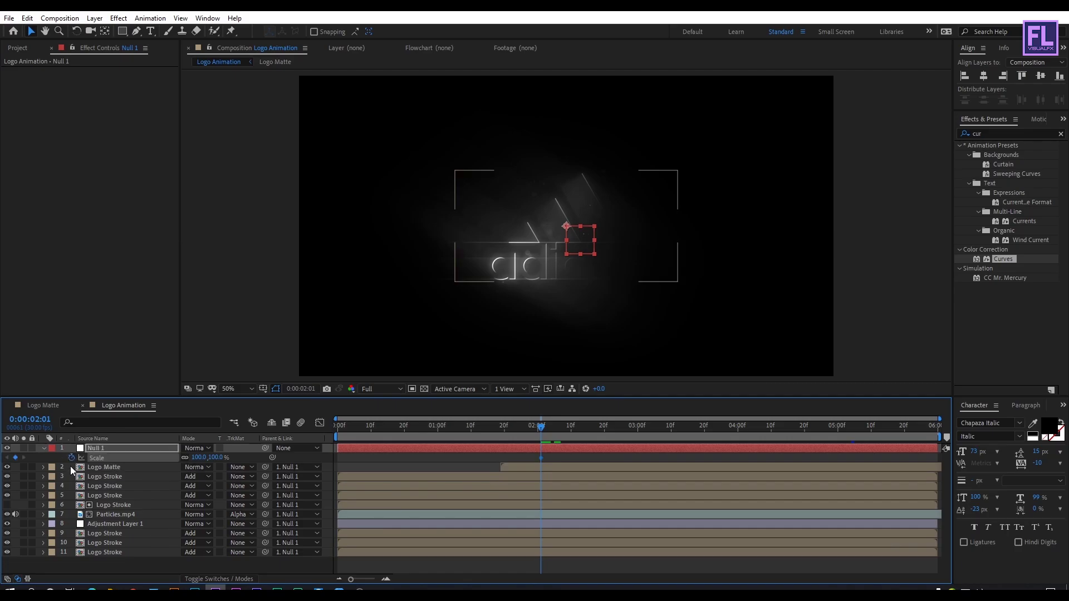
drag(583, 432, 953, 437)
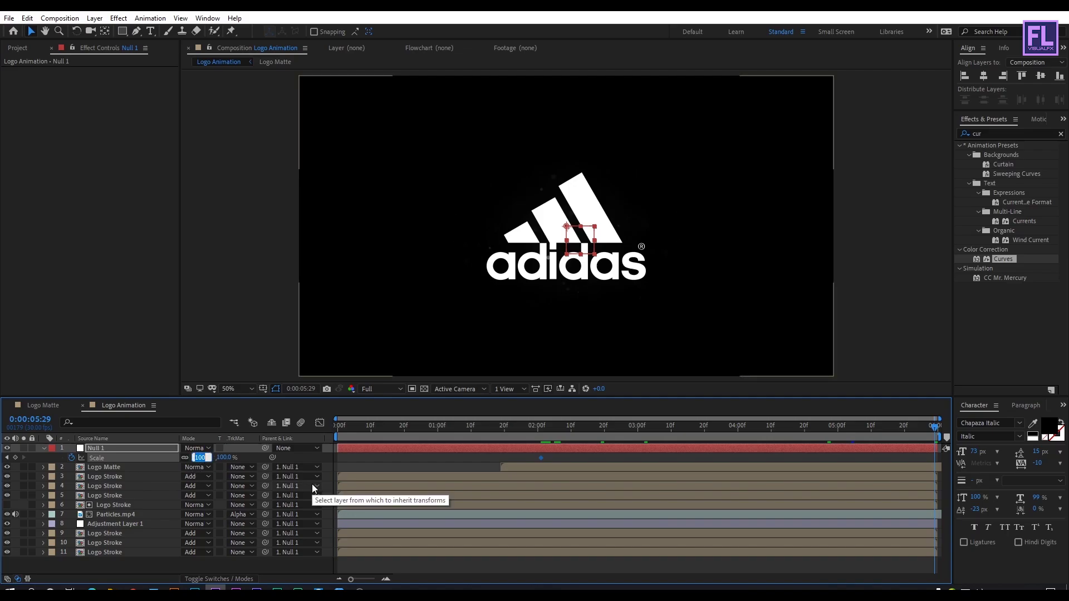
text(75)
key(Return)
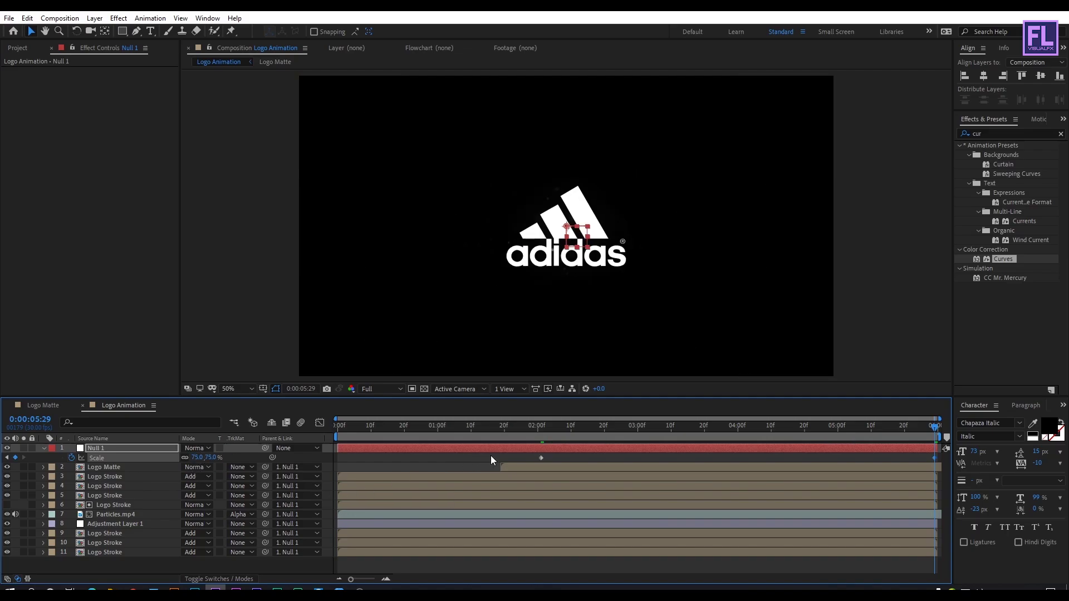
Easy-ease both Scale keyframes of Null 1 and extend their speed-graph handles inward for a sharp speed peak near 0:00:03:03
drag(490, 456, 945, 459)
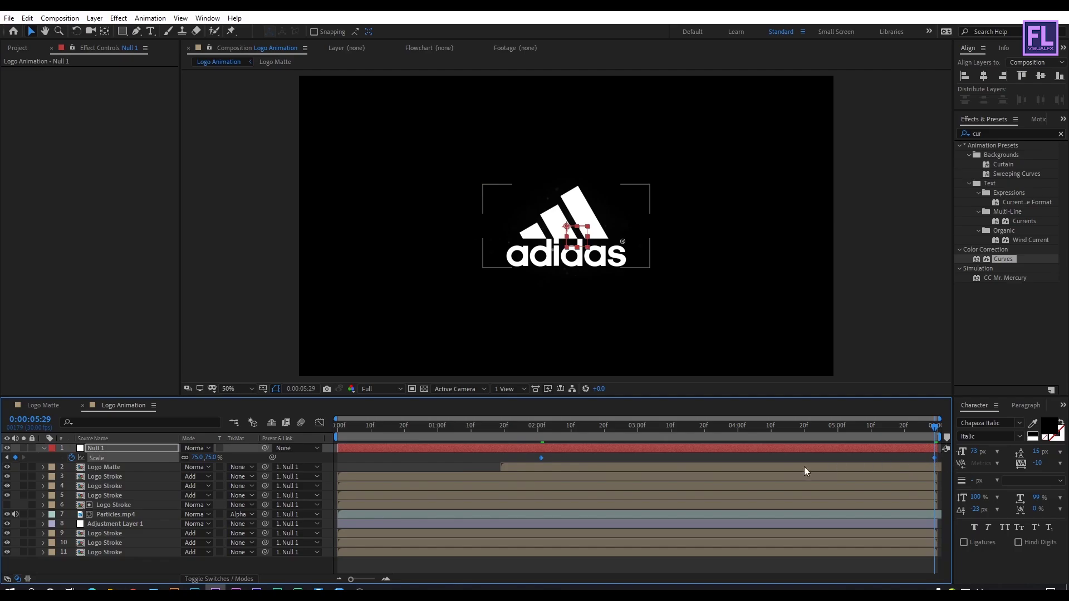
key(F9)
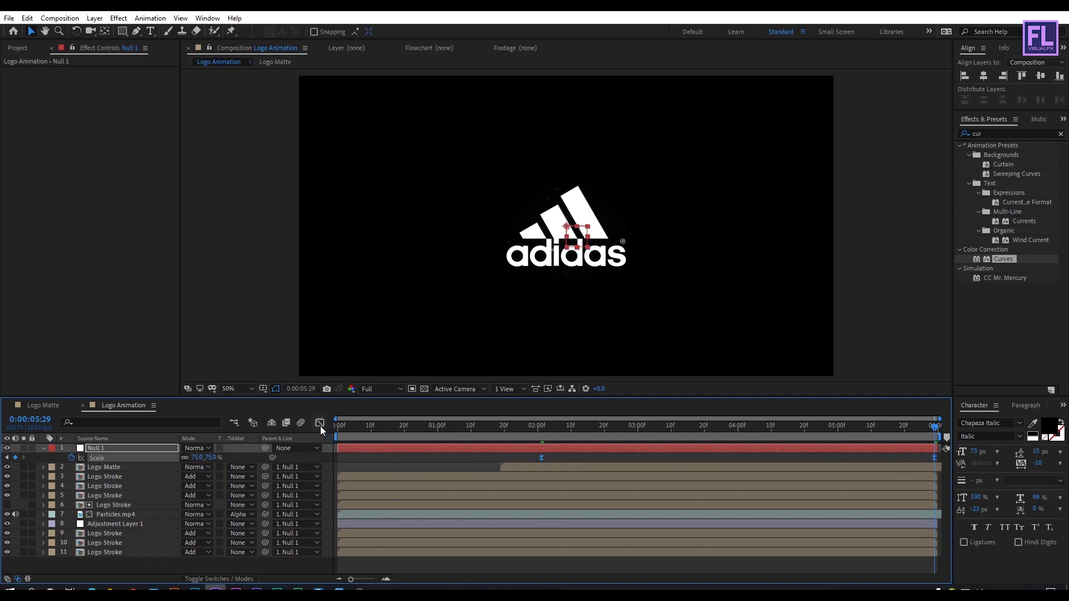
click(320, 424)
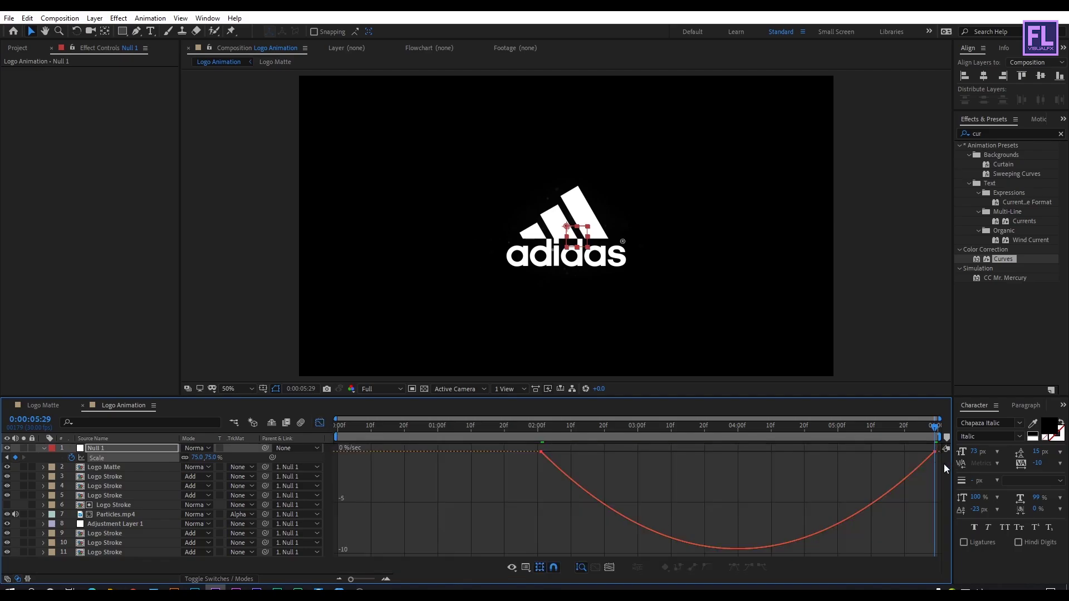
drag(911, 446, 750, 451)
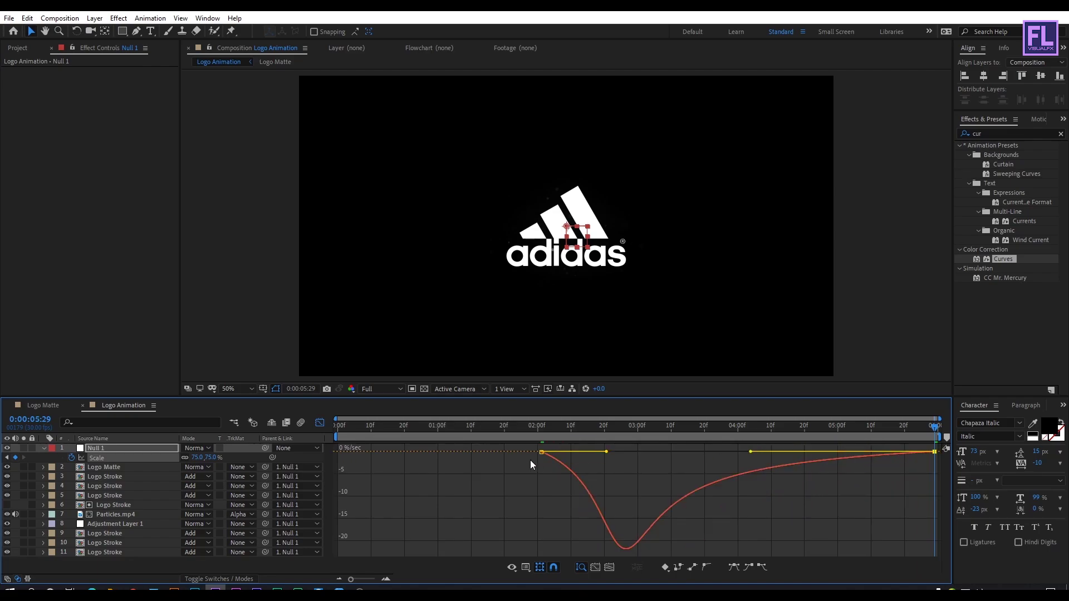
drag(609, 452, 638, 452)
drag(750, 451, 737, 451)
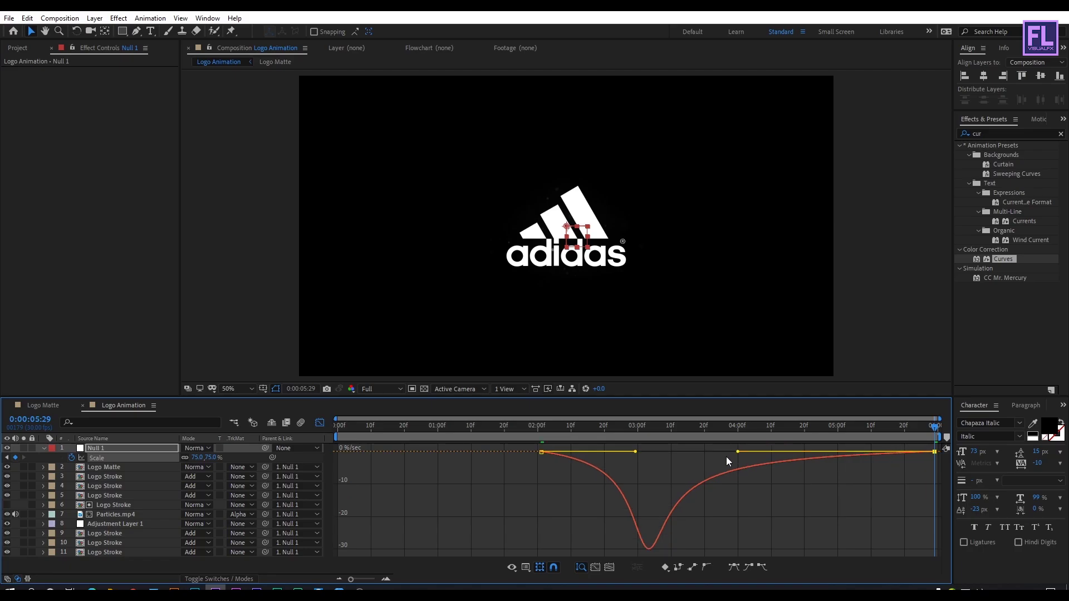
click(319, 423)
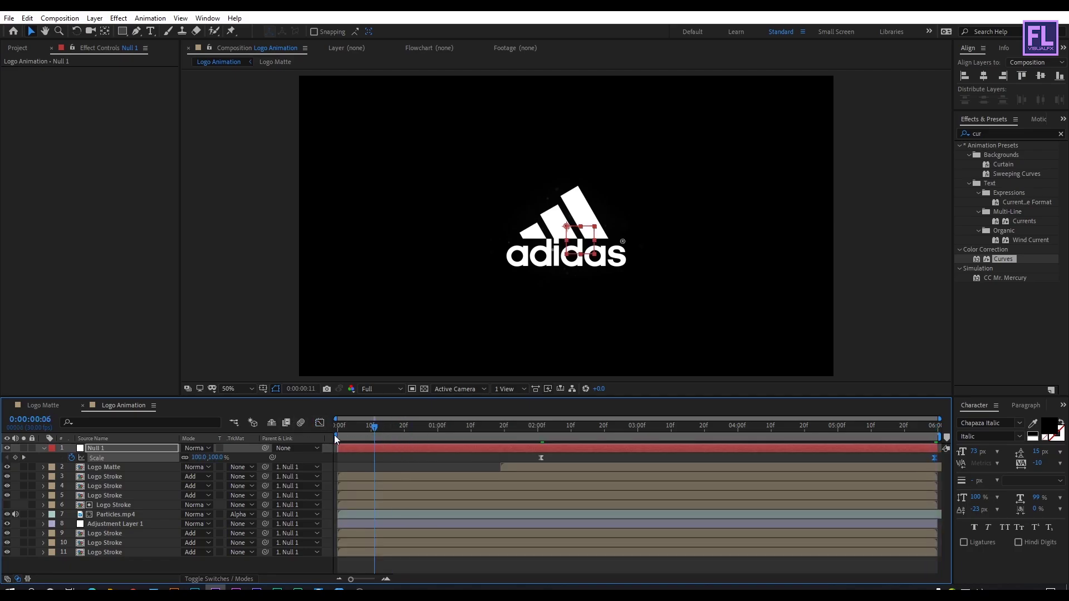
Collapse the Null 1 properties and scrub from the start to 0:00:03:04 to check the eased scale-down
key(Home)
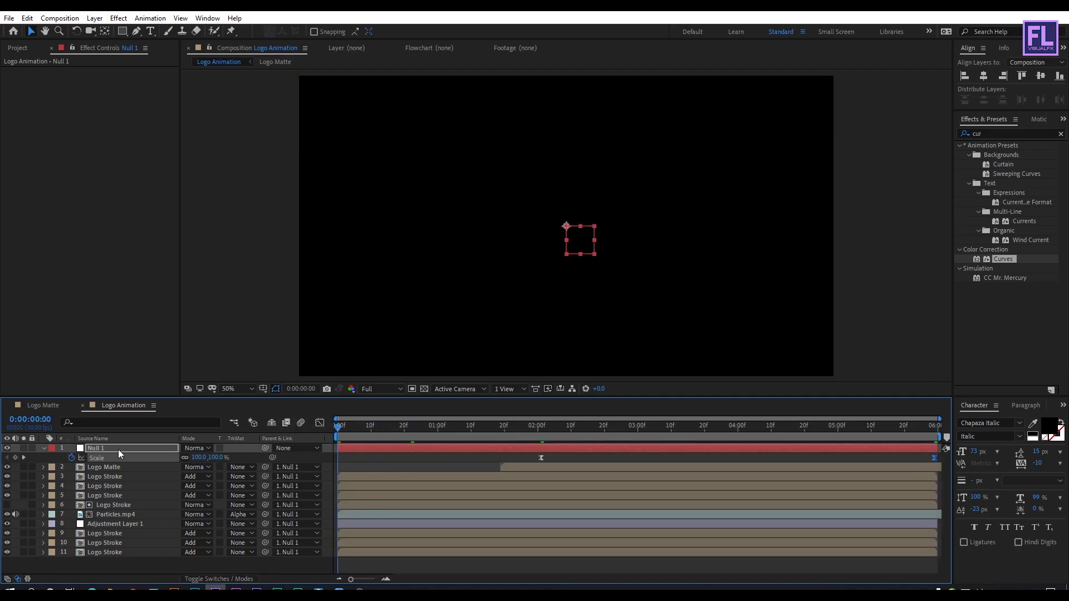
click(44, 448)
drag(450, 429, 650, 435)
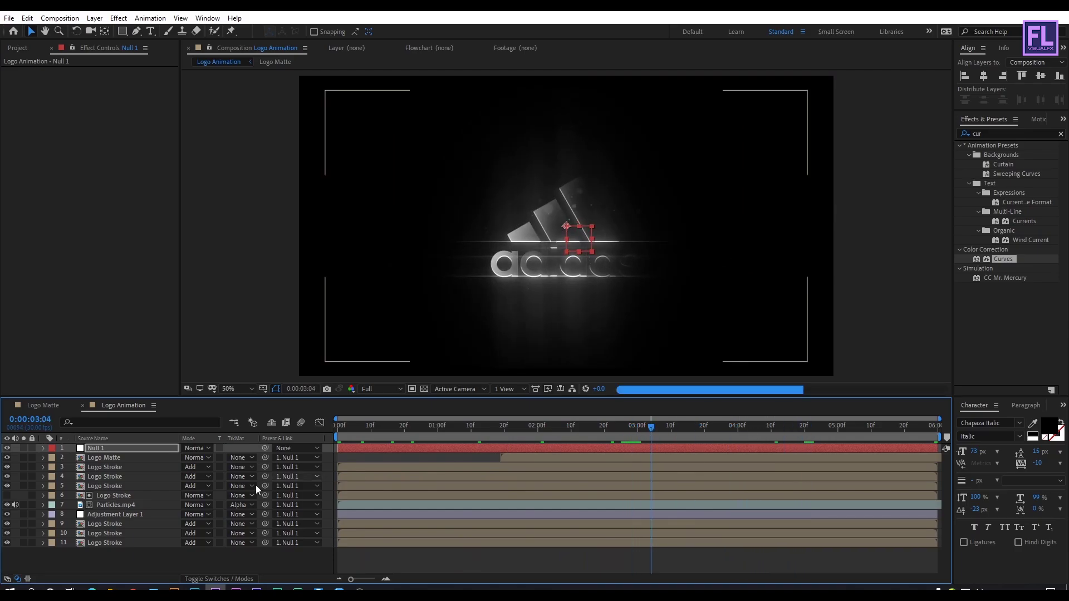
Create a second null object and parent Null 1 to it
right_click(101, 560)
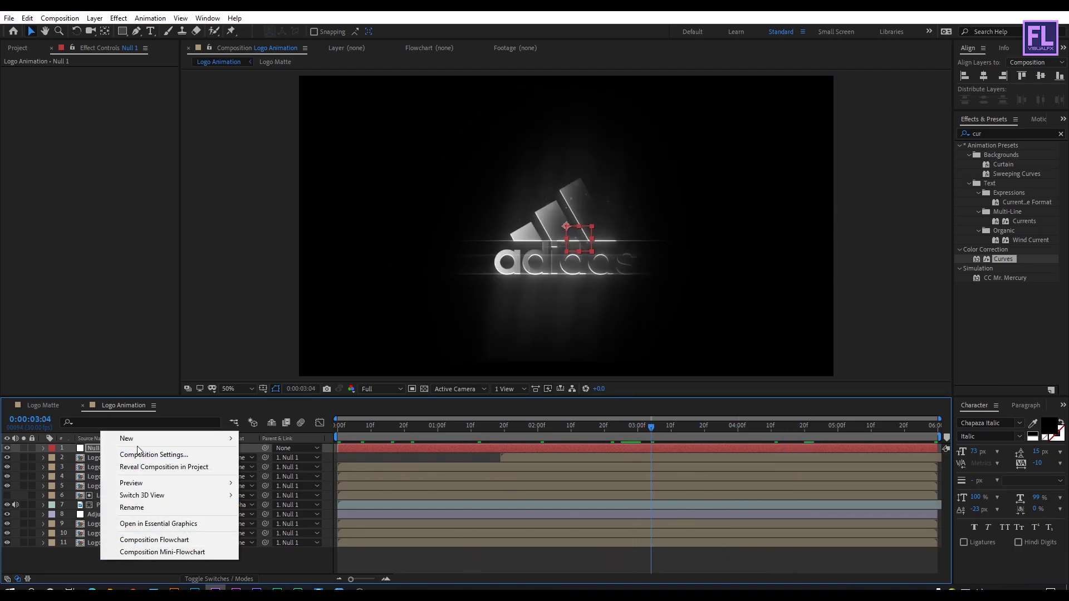
mouse_move(228, 446)
click(288, 503)
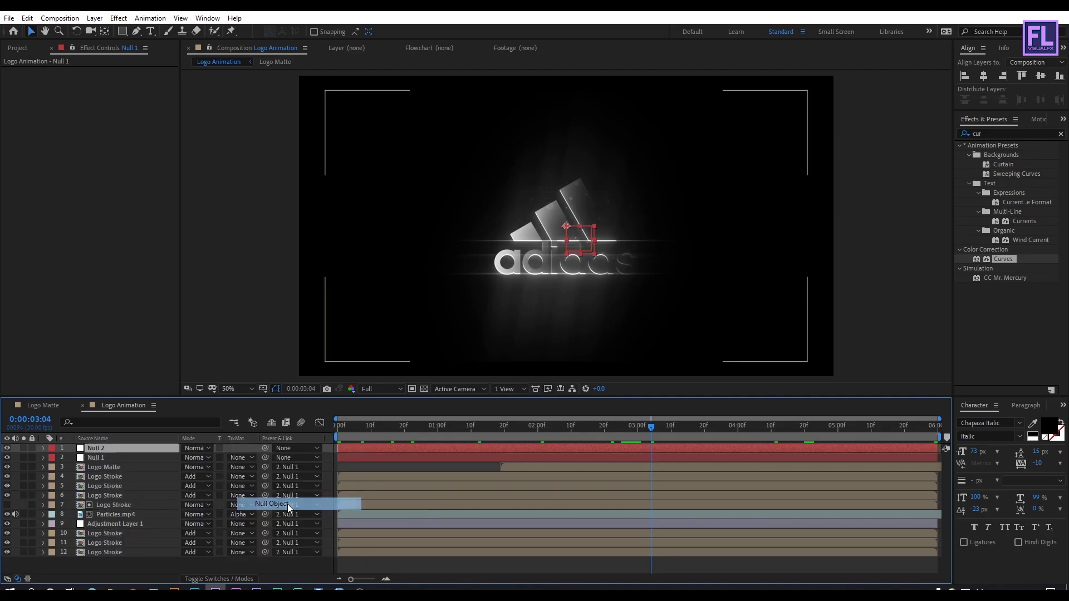
click(115, 456)
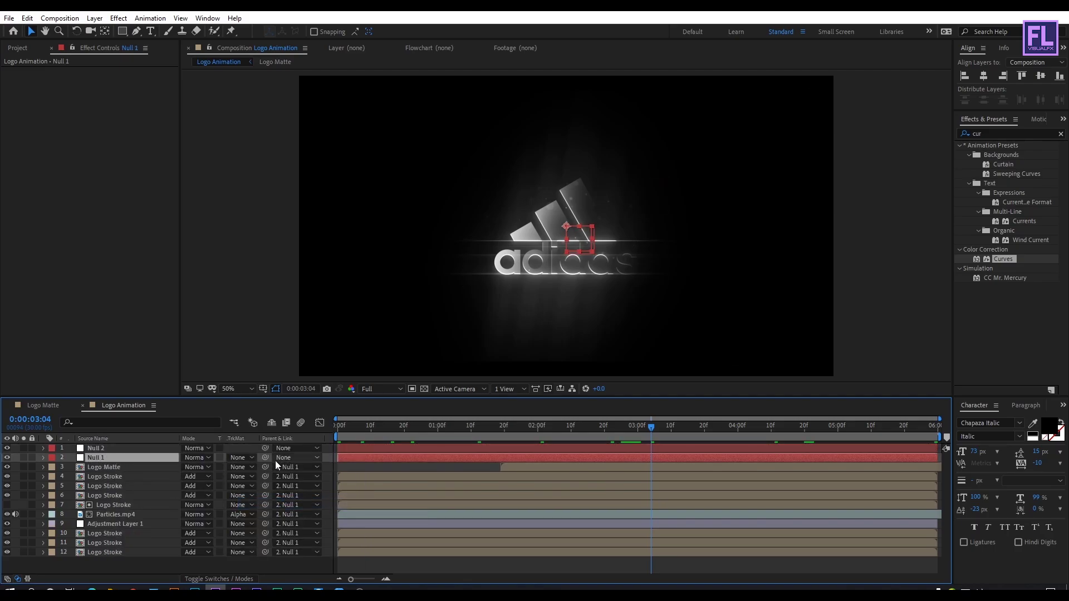
drag(265, 457, 105, 447)
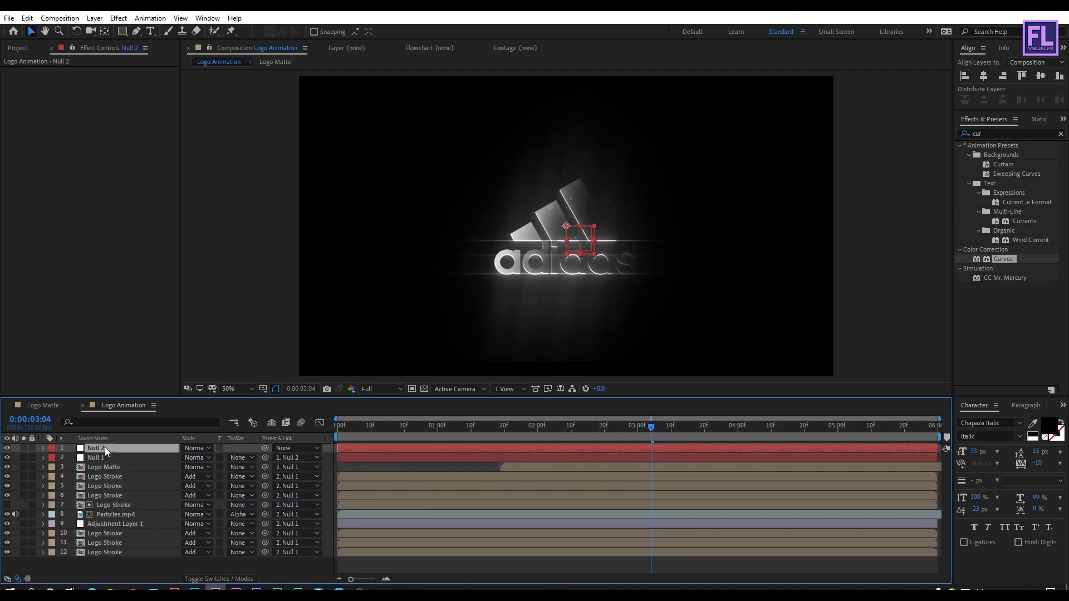
Keyframe the Scale of Null 2 at the start of the timeline and at 110% at 0:00:03:10
drag(360, 429, 325, 436)
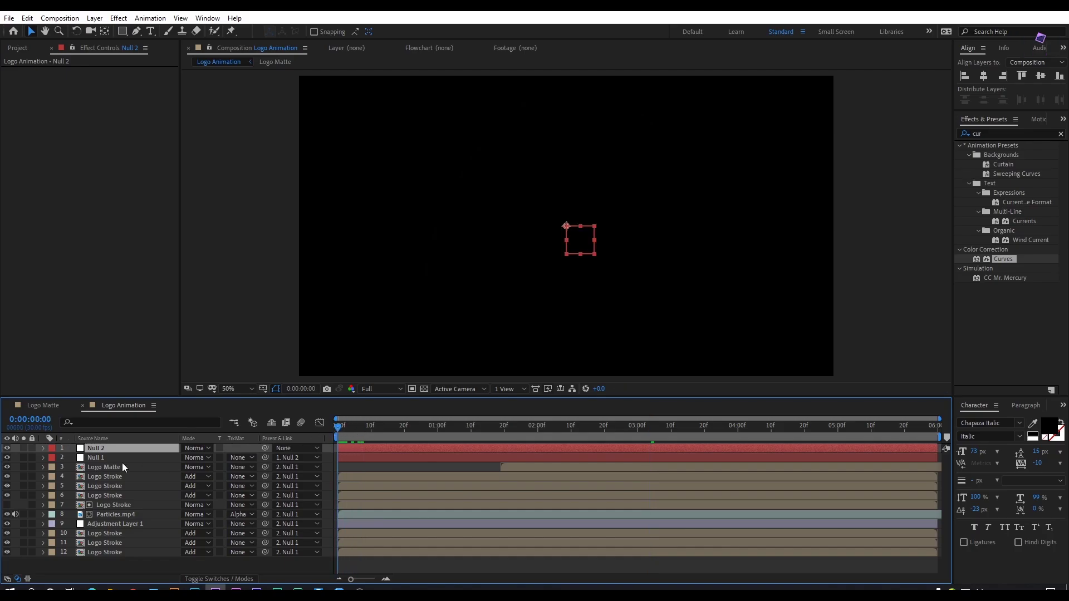
key(s)
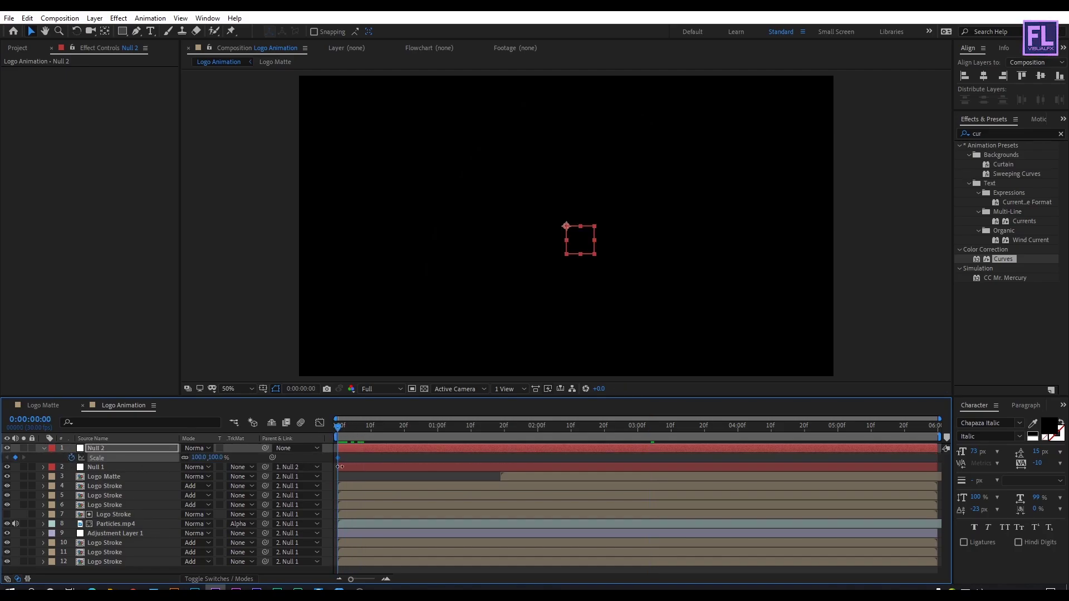
drag(346, 425, 671, 433)
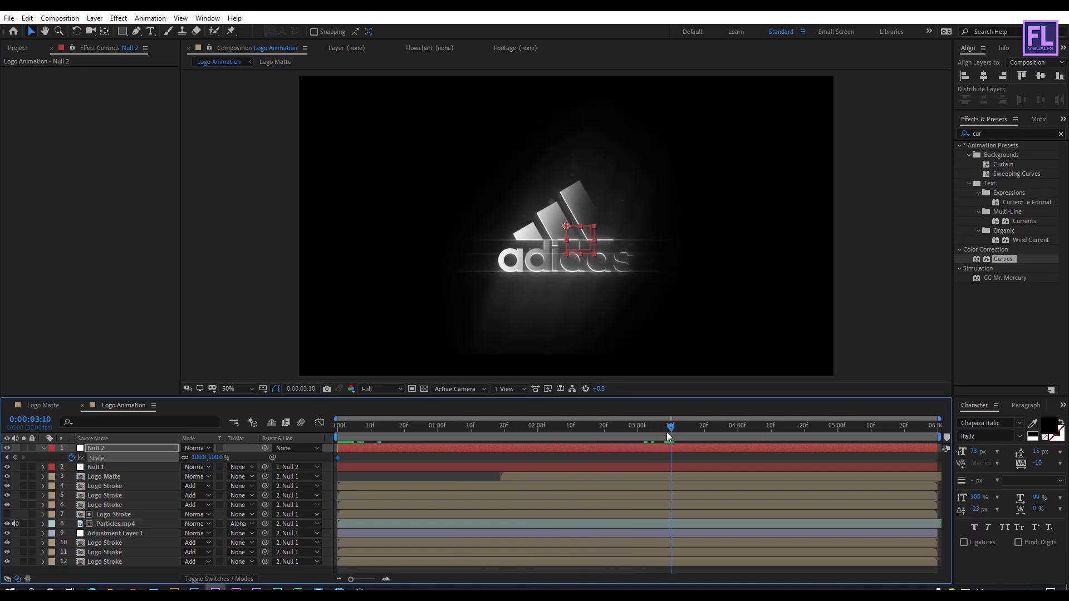
click(197, 457)
text(1,1)
text(0)
key(Return)
Set the Scale keyframe of Null 2 at 0:00:00:00 to 135%
drag(668, 426, 574, 426)
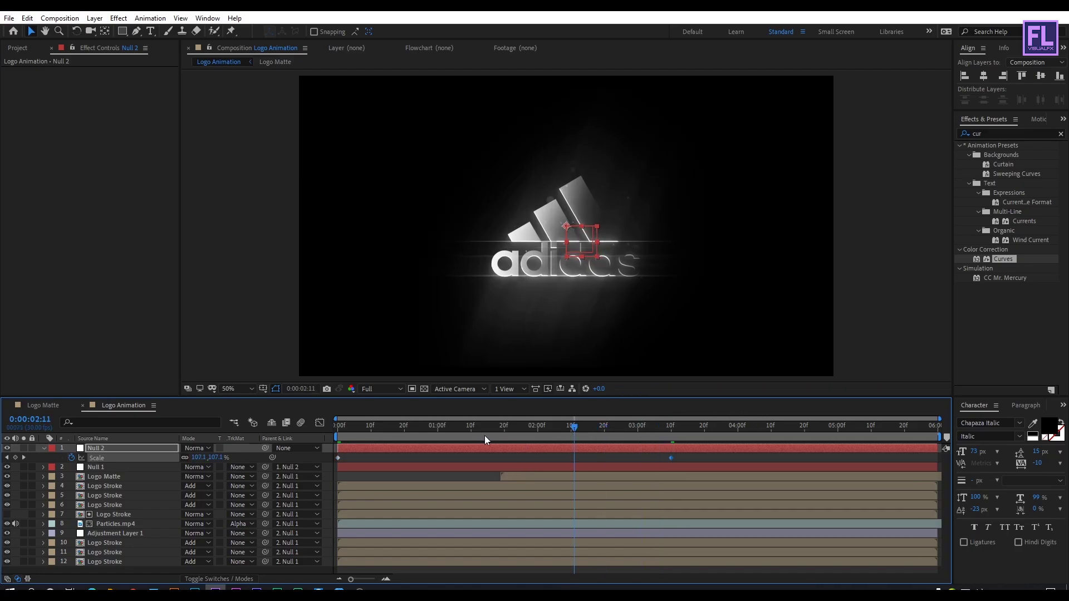
drag(485, 437, 340, 441)
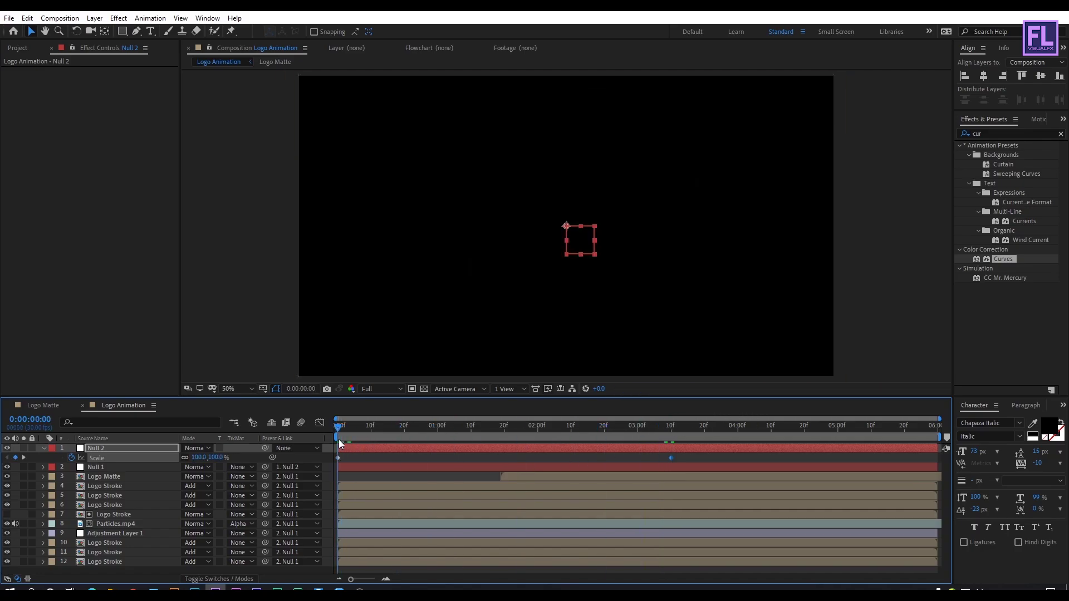
click(199, 458)
text(135)
key(Return)
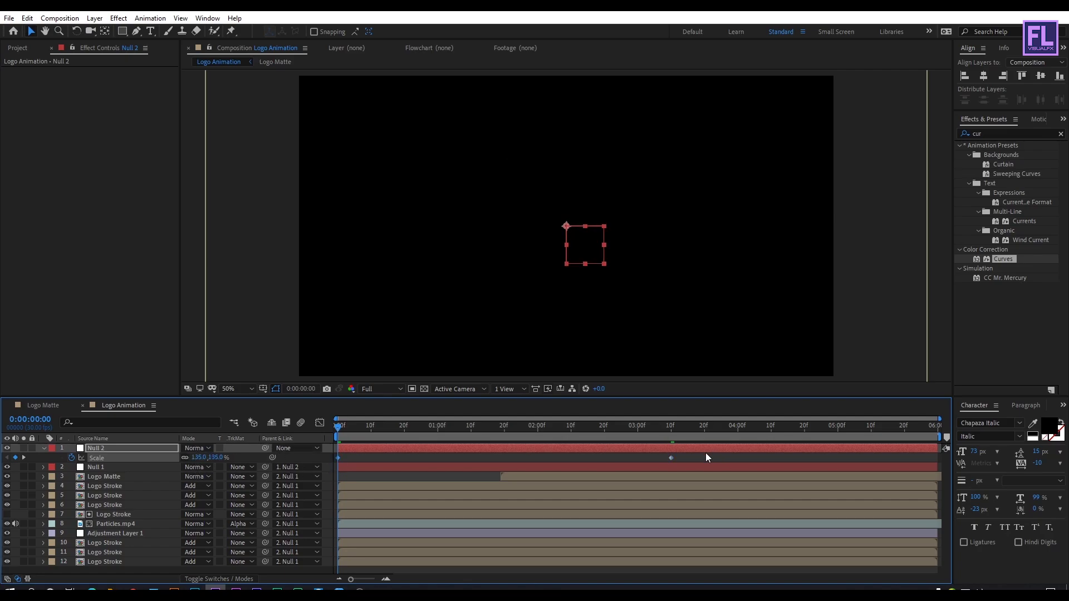
Easy-ease both Scale keyframes of Null 2 and preview the animation from the start
drag(705, 454, 331, 459)
key(F9)
drag(343, 424, 536, 429)
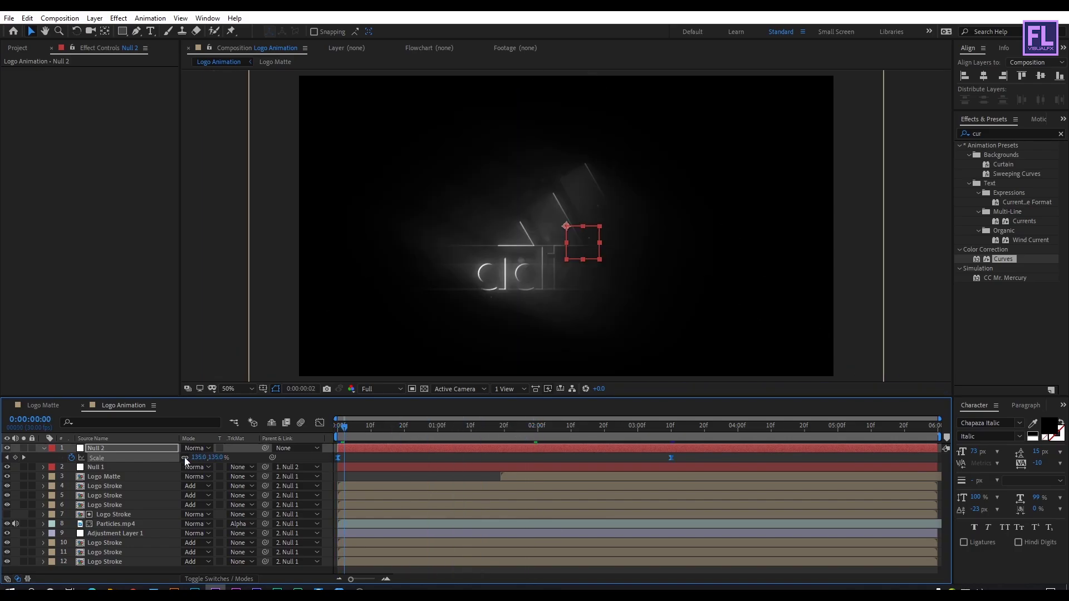
key(Home)
key(space)
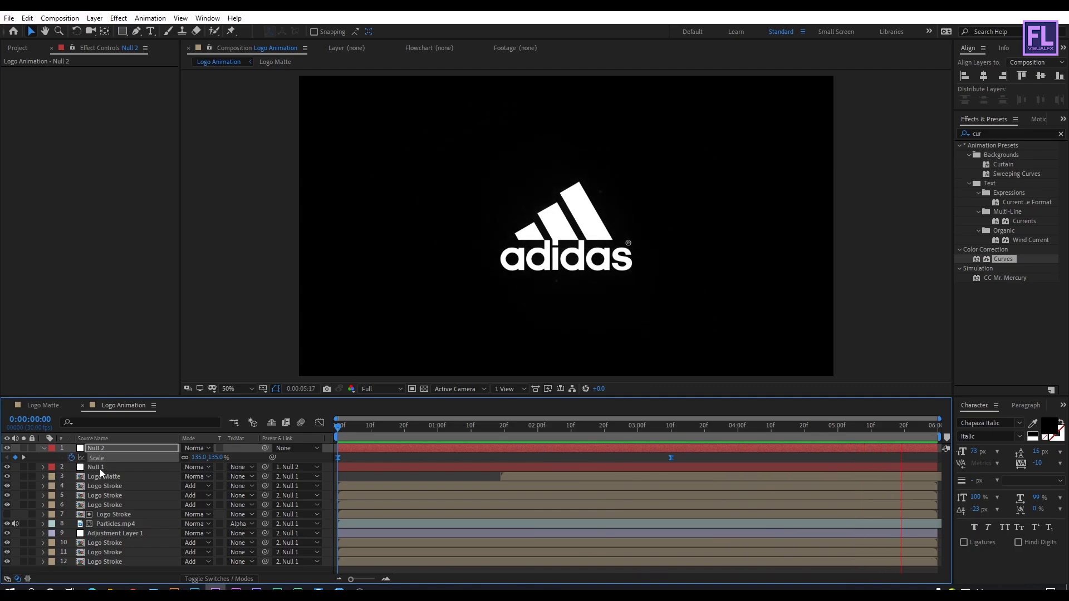
key(space)
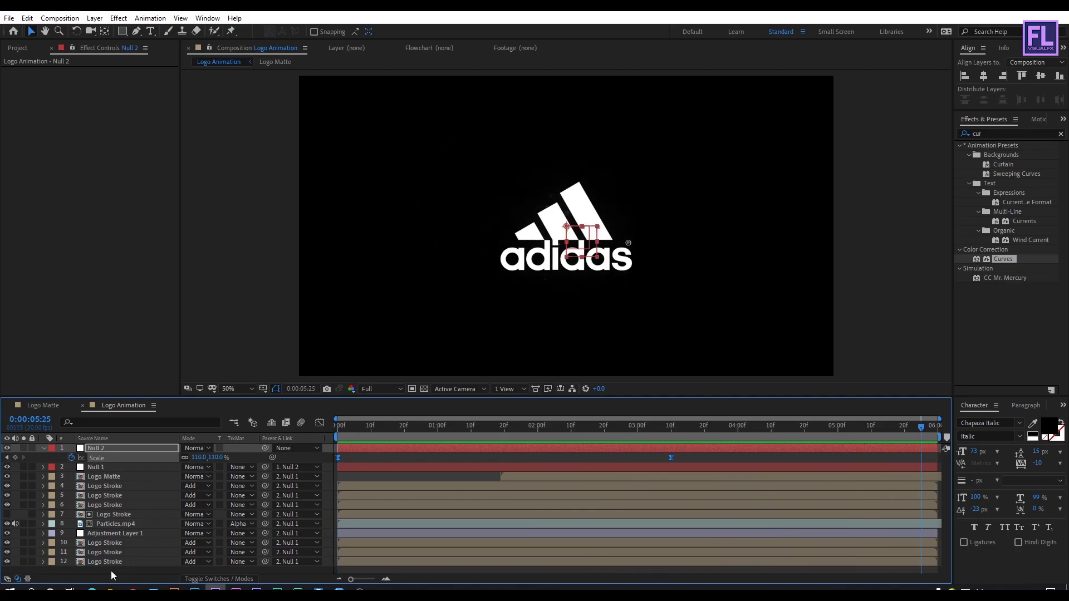
Pre-compose all twelve layers into a composition named Animation, moving all attributes into it
click(44, 449)
drag(115, 562, 135, 444)
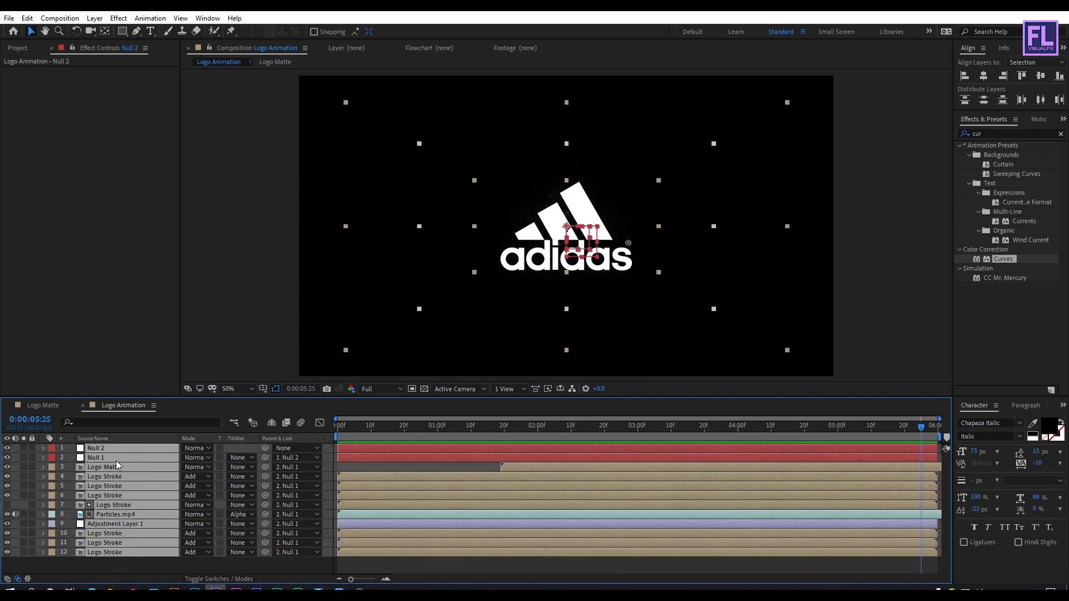
right_click(116, 459)
click(150, 411)
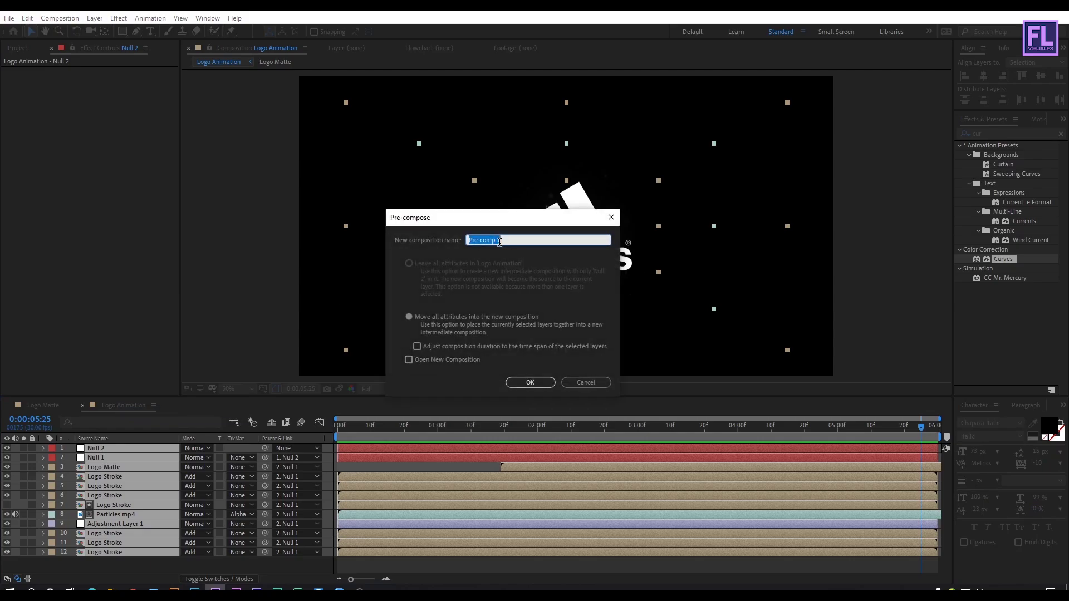
click(413, 318)
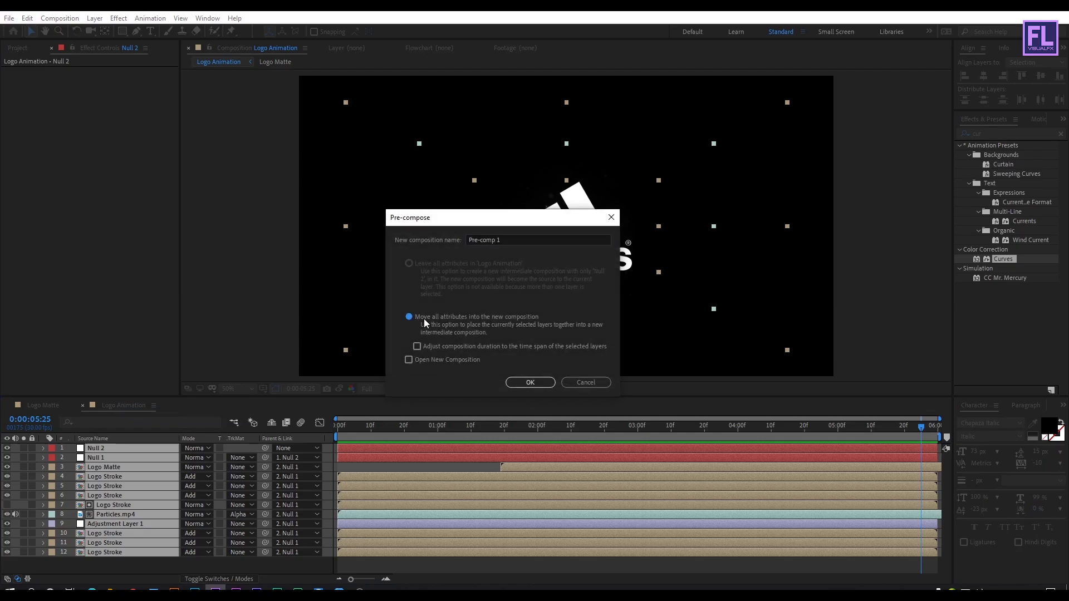
click(471, 240)
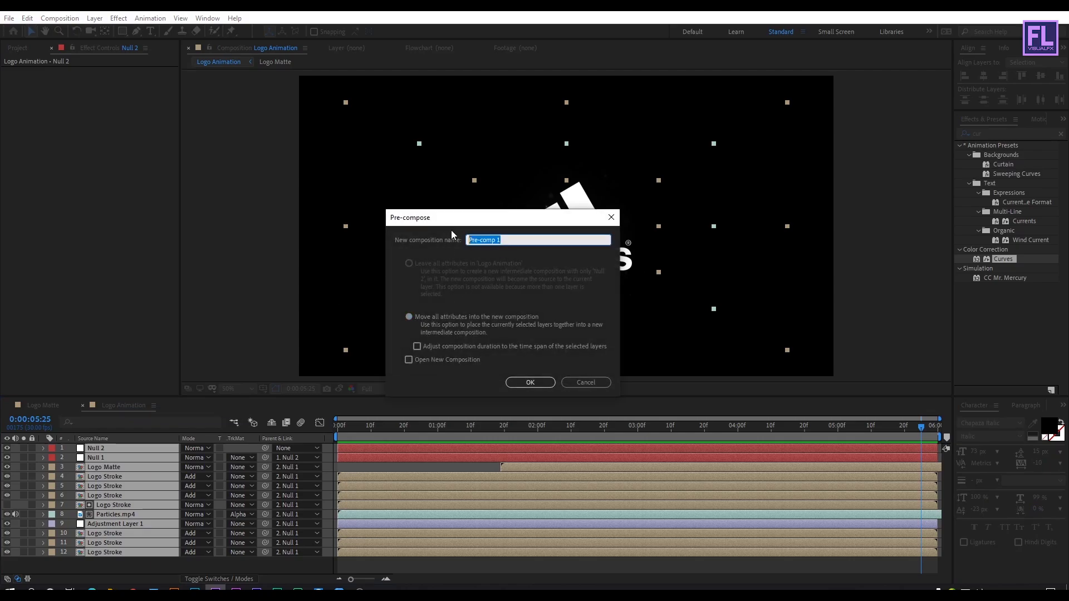
drag(463, 221, 482, 228)
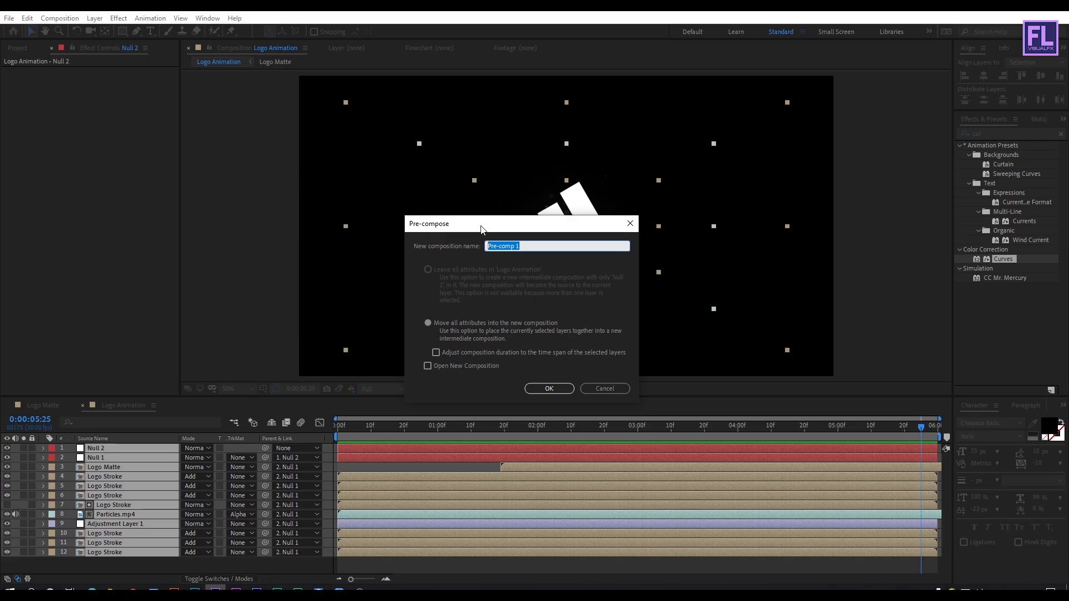
text(Ano)
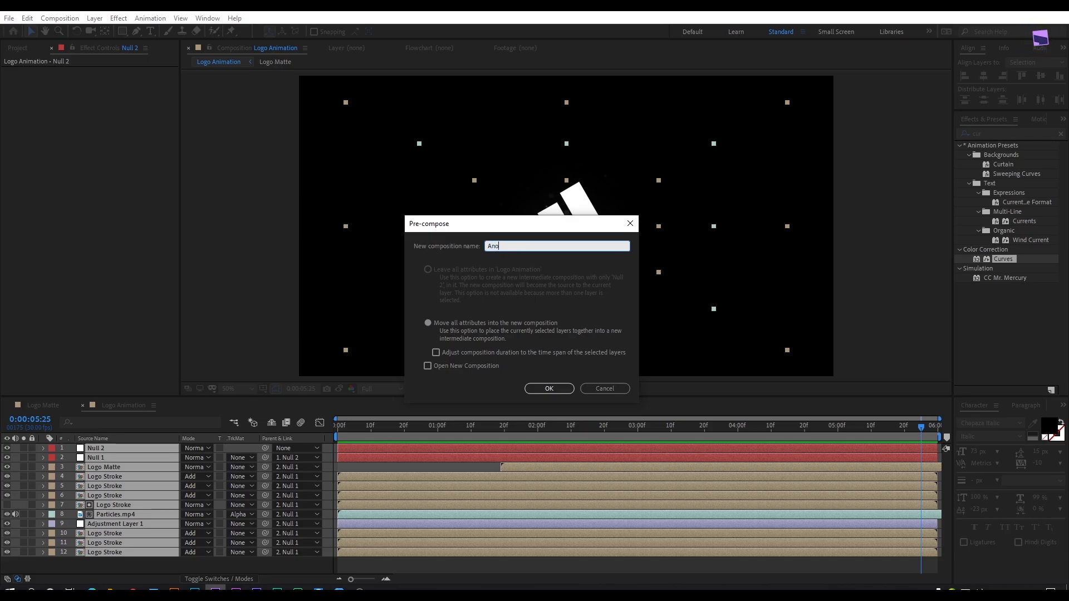
key(BackSpace)
click(556, 391)
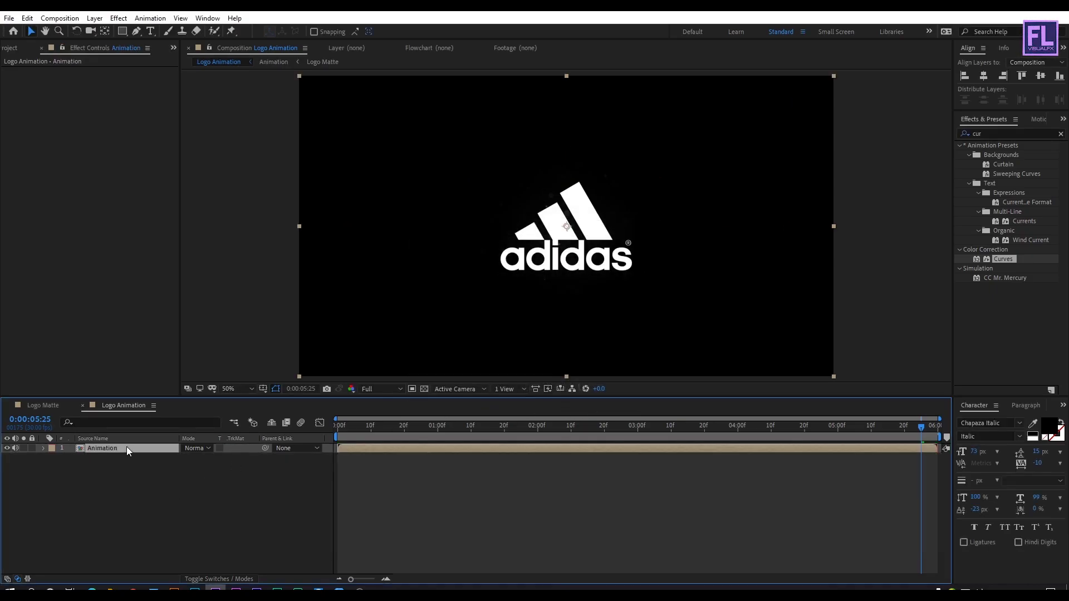
Duplicate the Animation layer and set the Scale of the upper copy to 192%
key(ctrl+d)
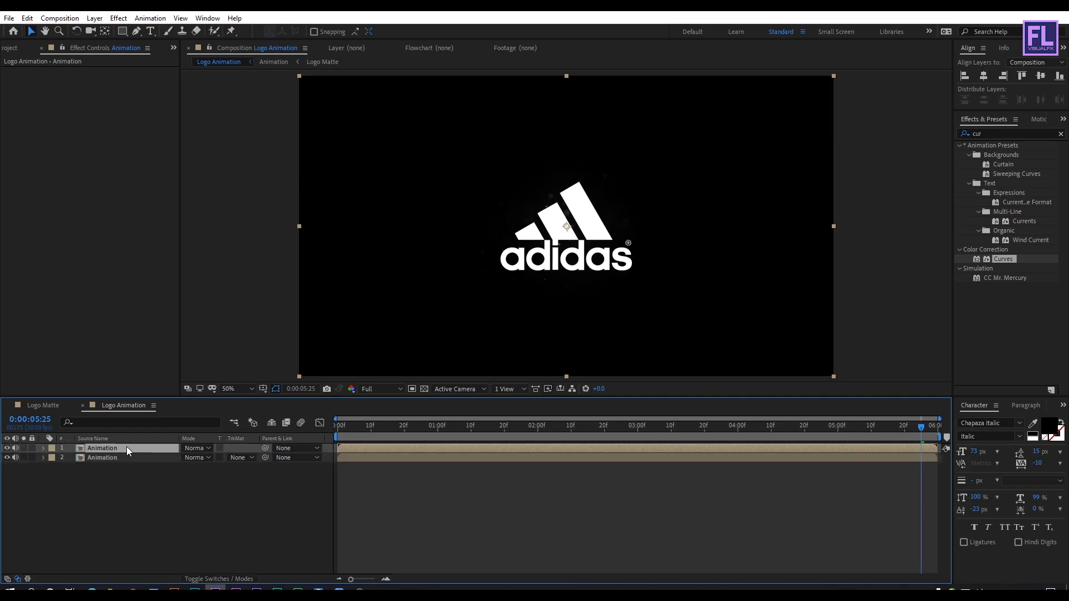
click(139, 475)
click(111, 448)
key(s)
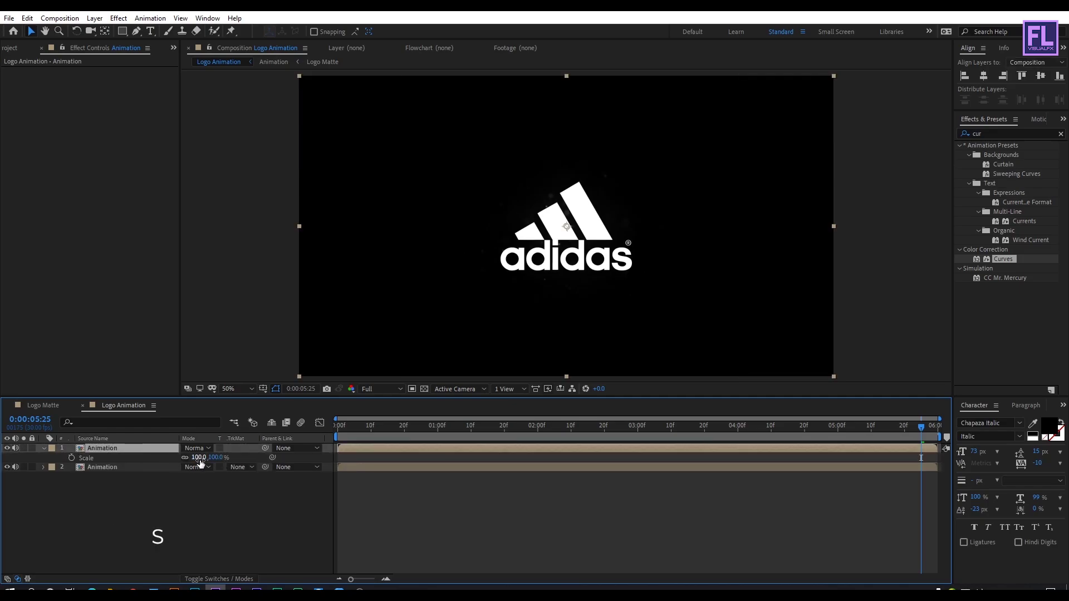
drag(199, 458, 244, 454)
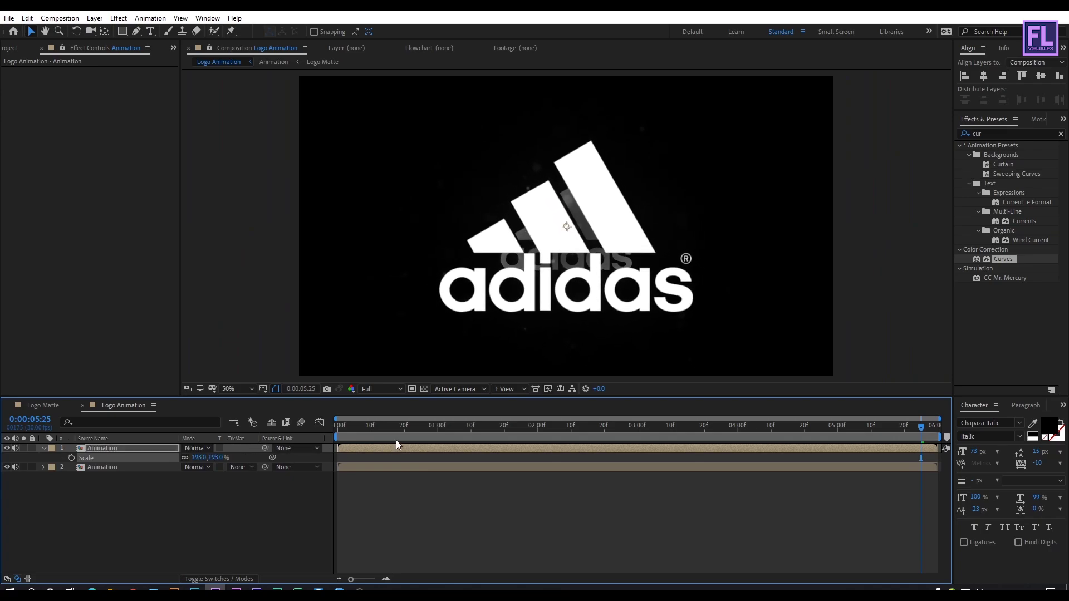
click(196, 457)
text(192)
key(Return)
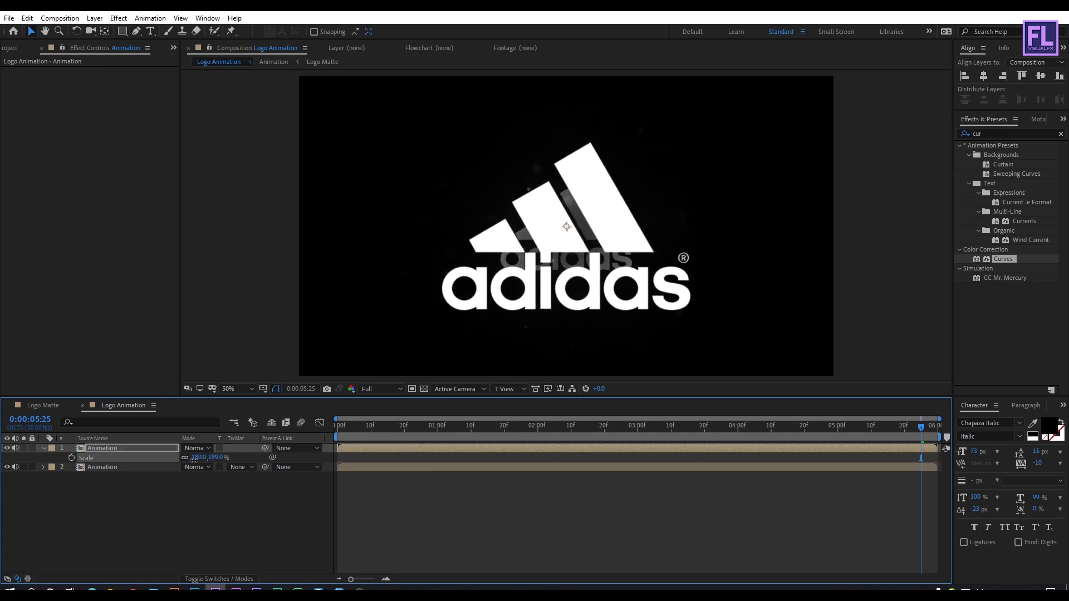
Keyframe the upper Animation copy's Opacity at 100% at 0:00:01:04 and at 0% at 0:00:04:00
drag(386, 425, 507, 436)
click(122, 449)
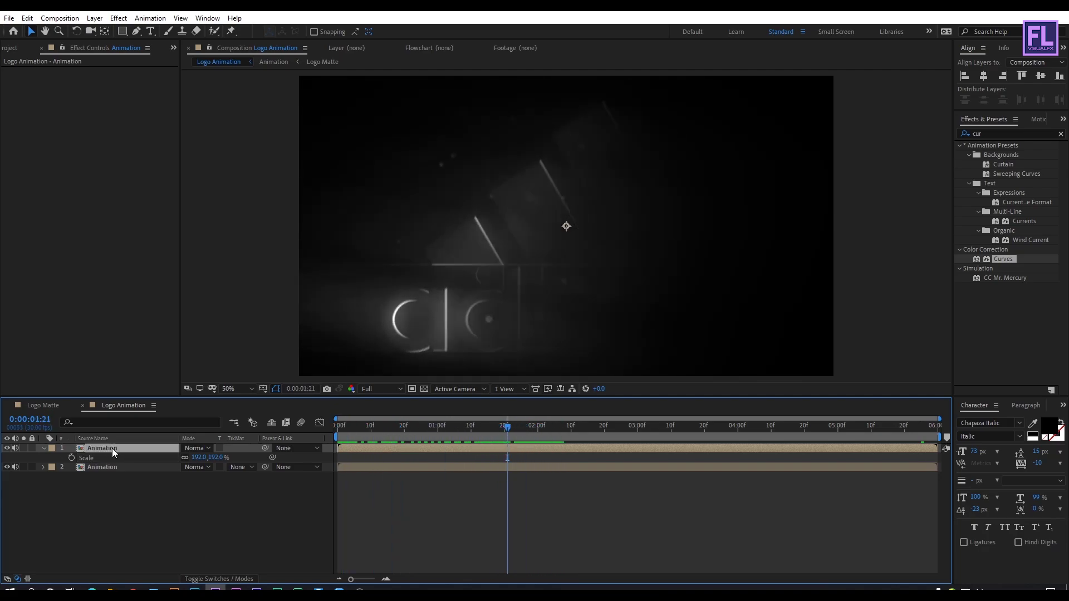
key(t)
mouse_move(457, 427)
mouse_down()
mouse_move(413, 426)
mouse_move(451, 427)
mouse_up()
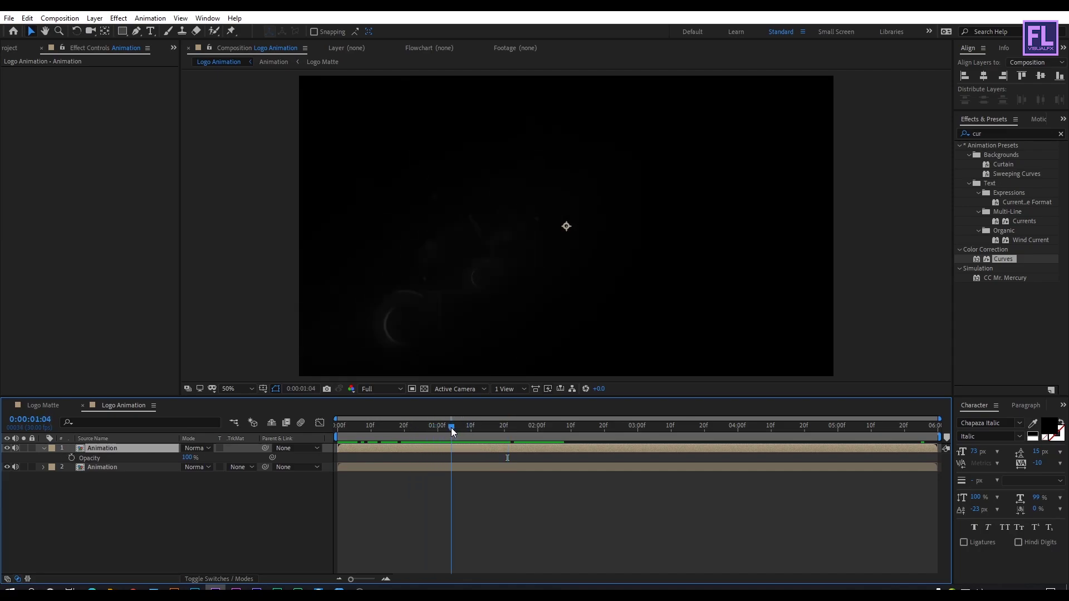
click(71, 458)
drag(458, 429, 739, 435)
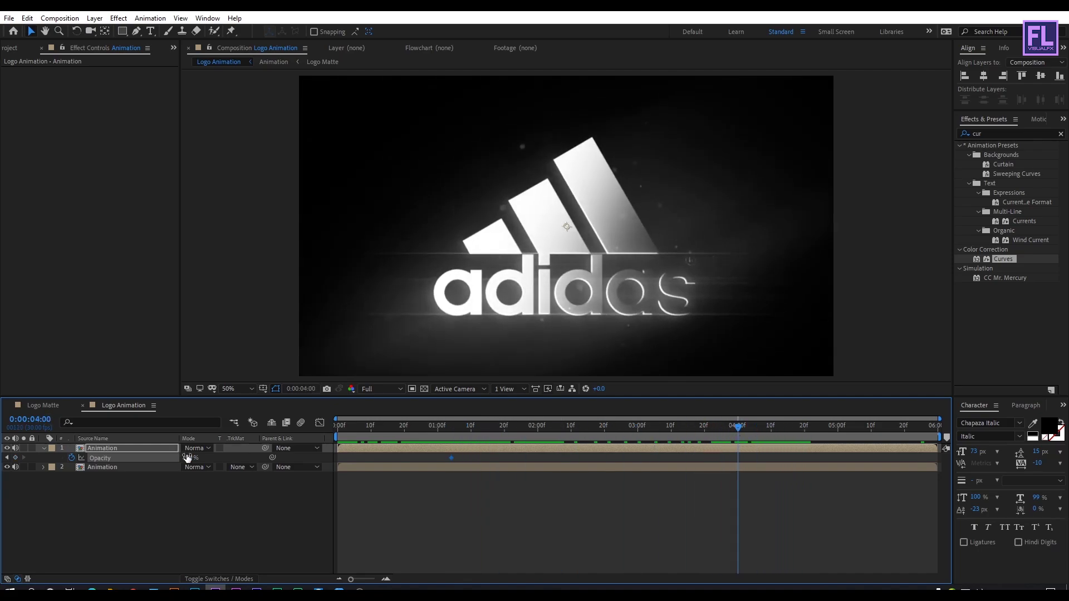
drag(185, 457, 128, 457)
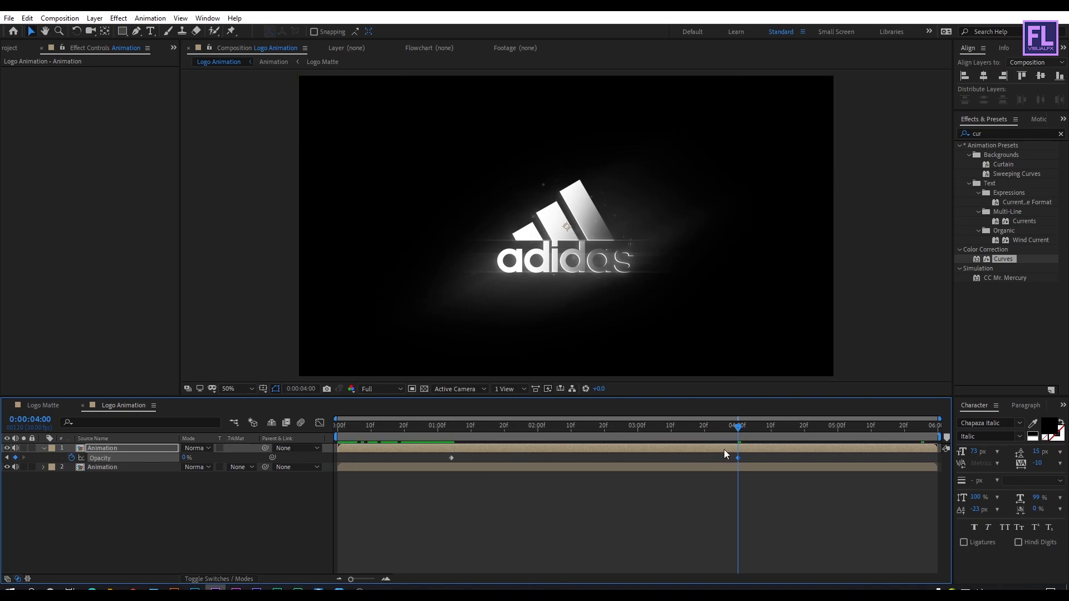
Easy-ease both Opacity keyframes of the upper Animation copy and scrub through to 0:00:02:08 to check the fade
drag(770, 458, 412, 455)
key(F9)
drag(467, 429, 565, 429)
Apply Gaussian Blur (Legacy) to the upper Animation copy with a Blurriness of 200
click(115, 447)
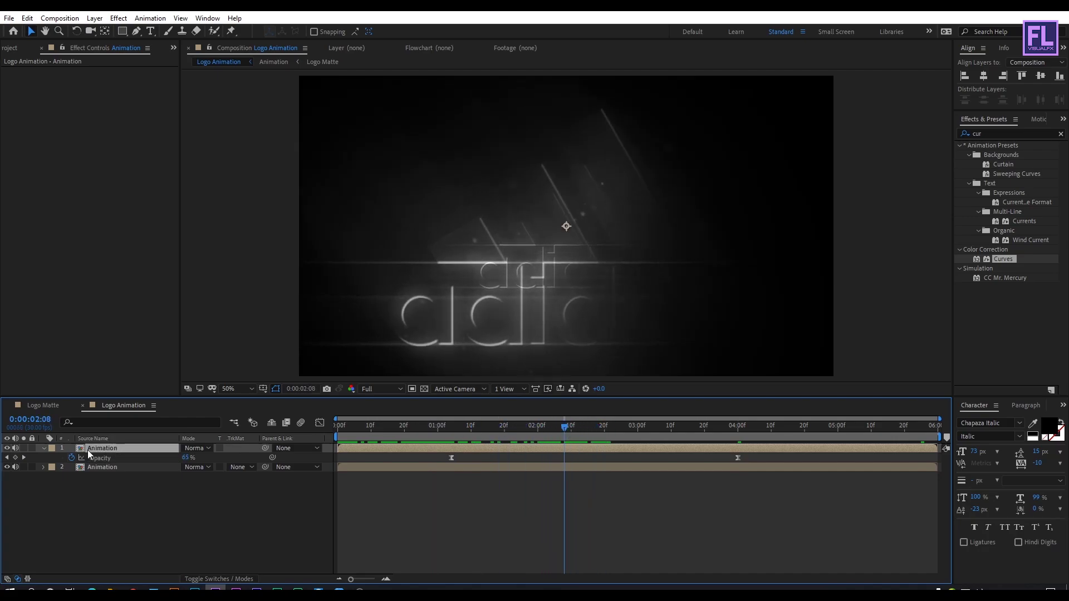
click(994, 133)
text(gau)
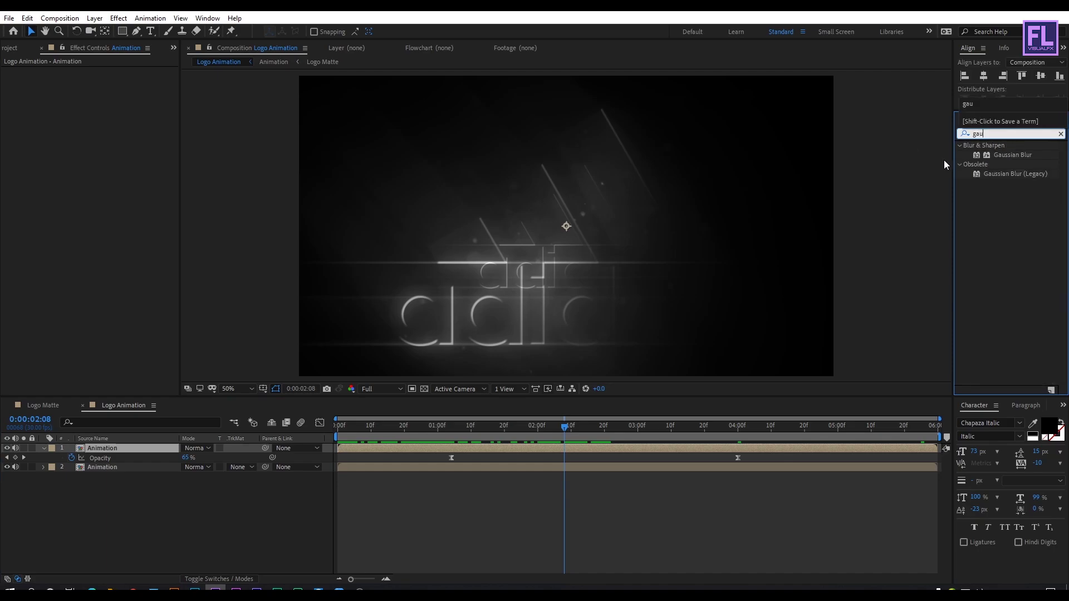
drag(1007, 173, 121, 449)
click(104, 81)
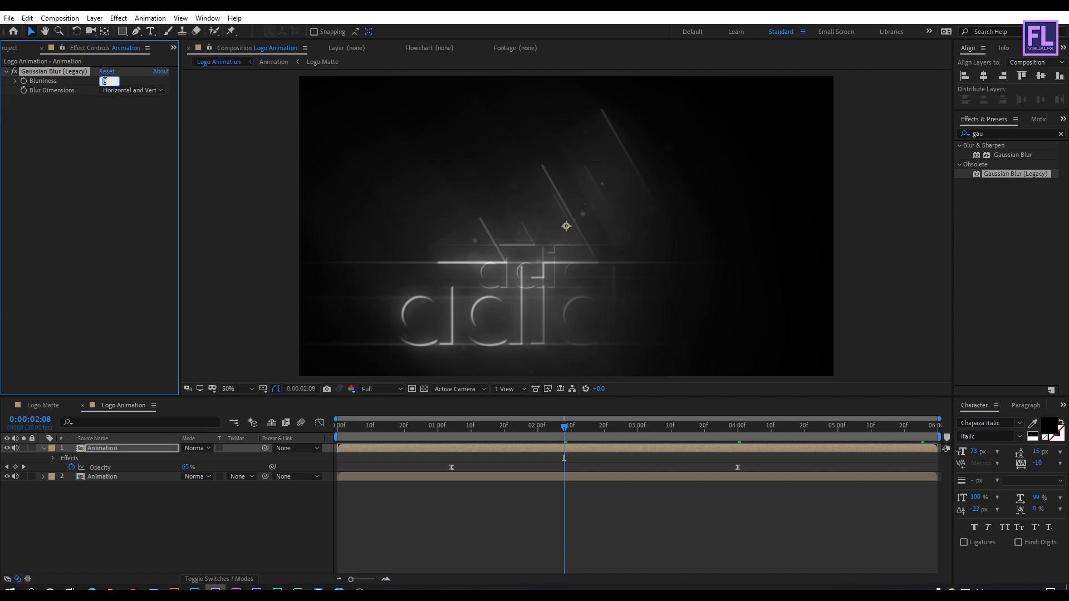
text(200)
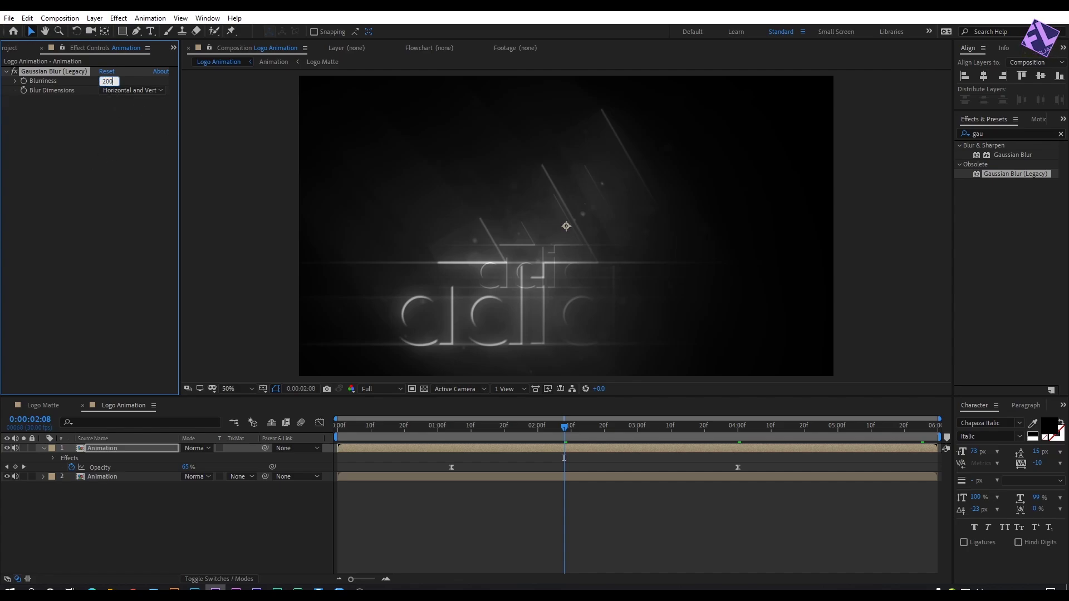
key(Return)
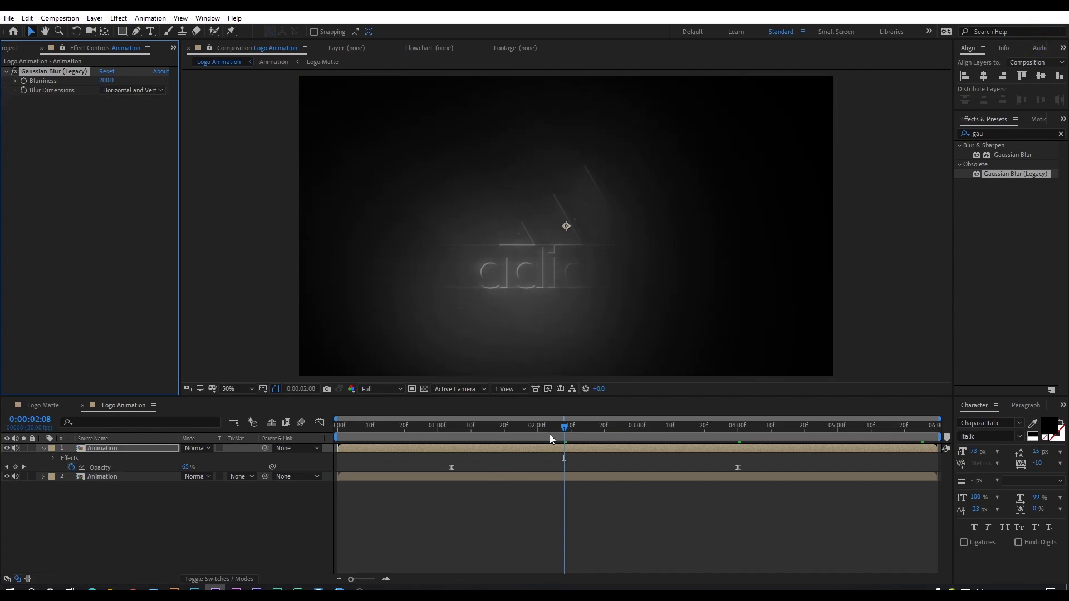
Set the blurred Animation copy's blending mode to Screen and check the glow around 0:00:02:00
drag(550, 435, 671, 449)
click(191, 448)
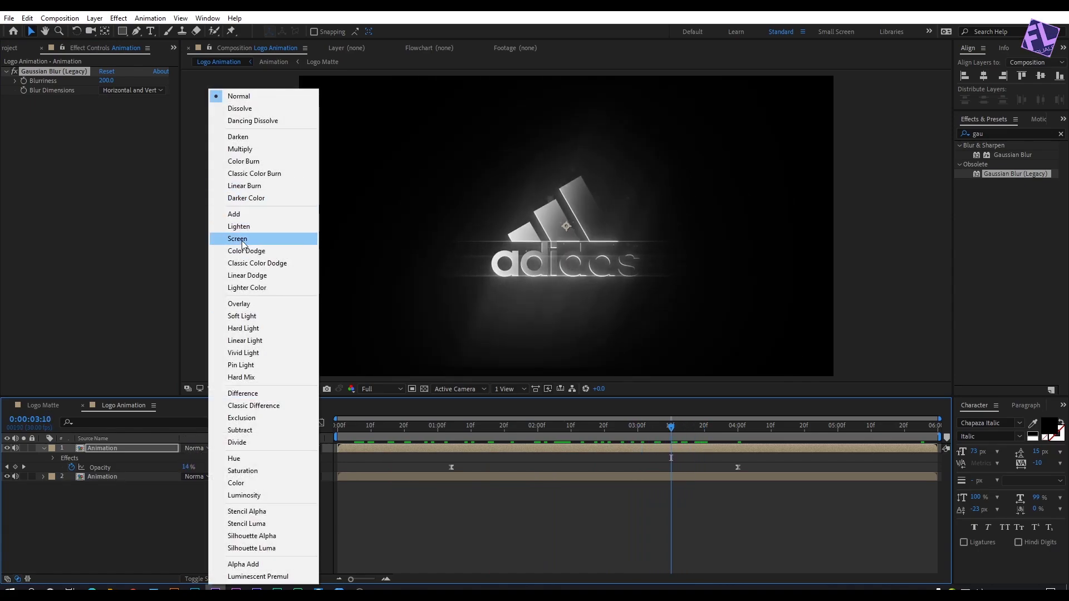
click(242, 241)
mouse_move(529, 433)
mouse_down()
mouse_move(400, 434)
mouse_move(548, 436)
mouse_up()
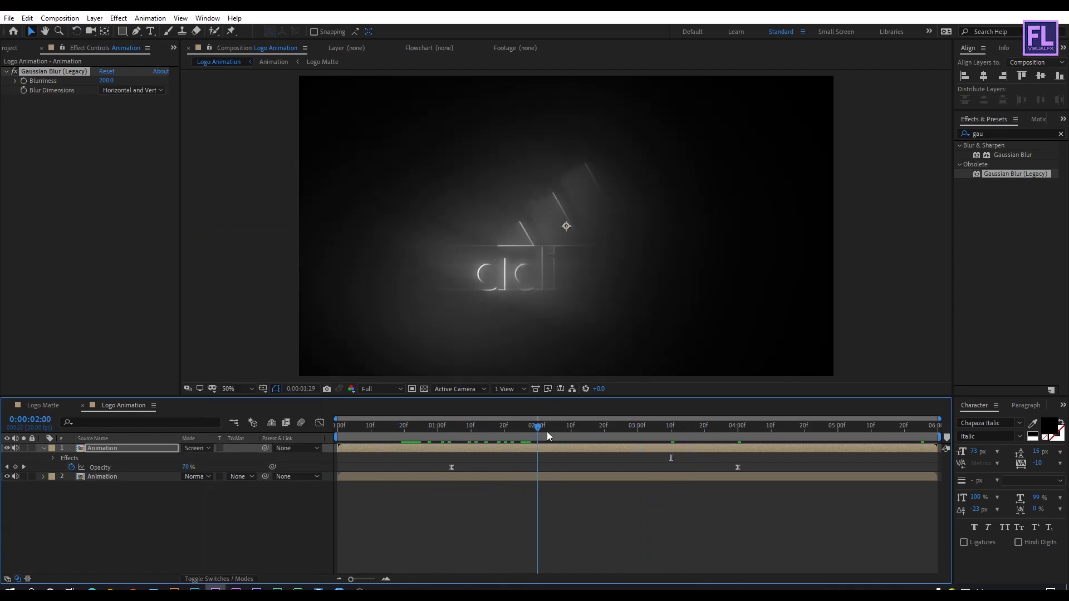
key(space)
key(space)
Collapse the blurred Animation copy's properties, offset it left and slightly up from the composition's centre, and preview the result
click(51, 448)
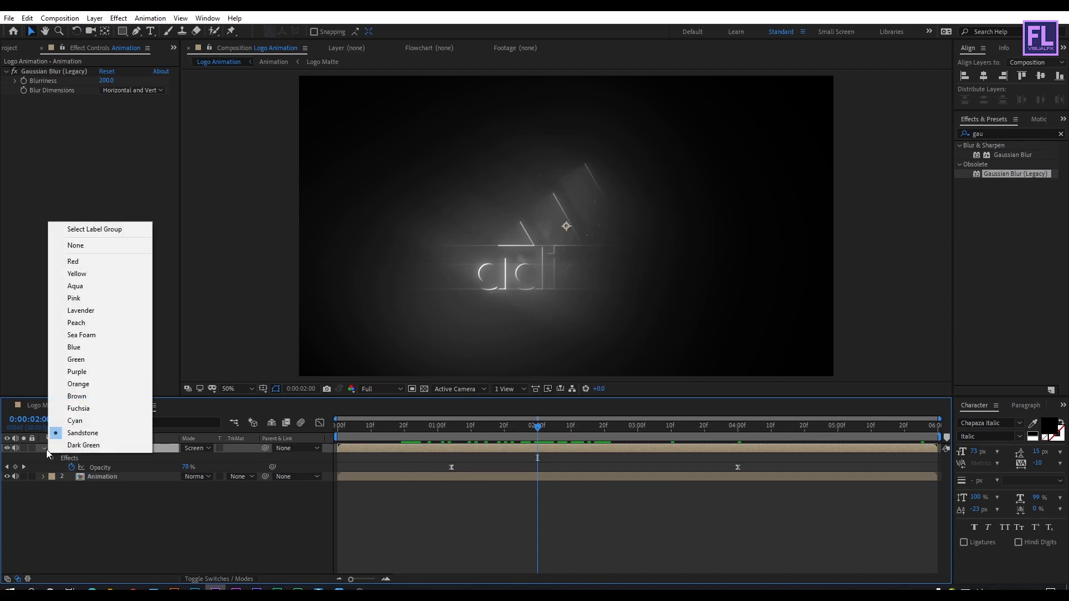
click(44, 449)
drag(480, 237, 387, 183)
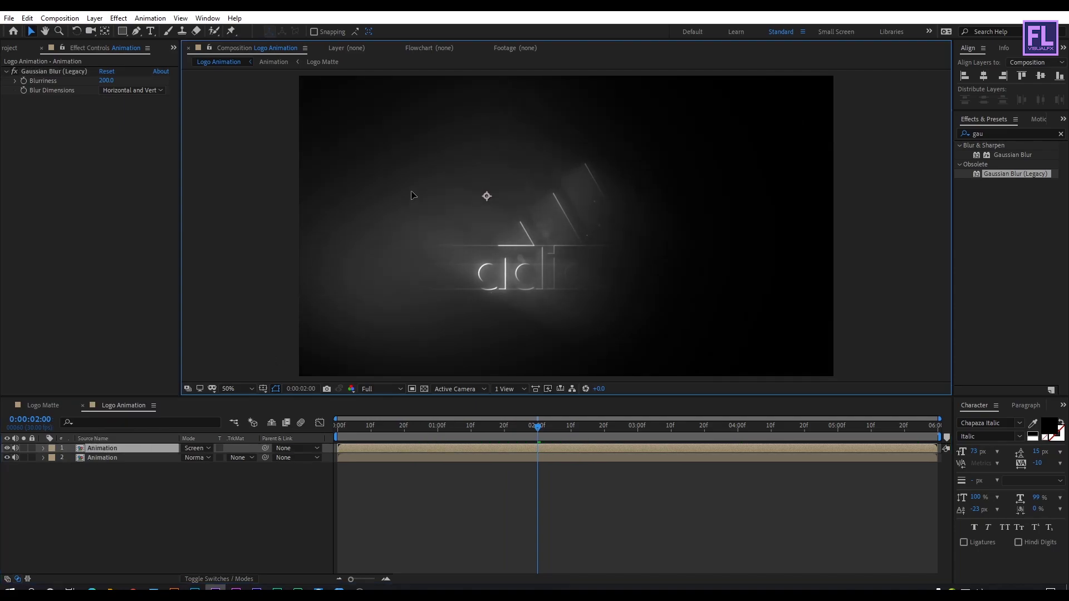
drag(537, 430, 472, 435)
key(space)
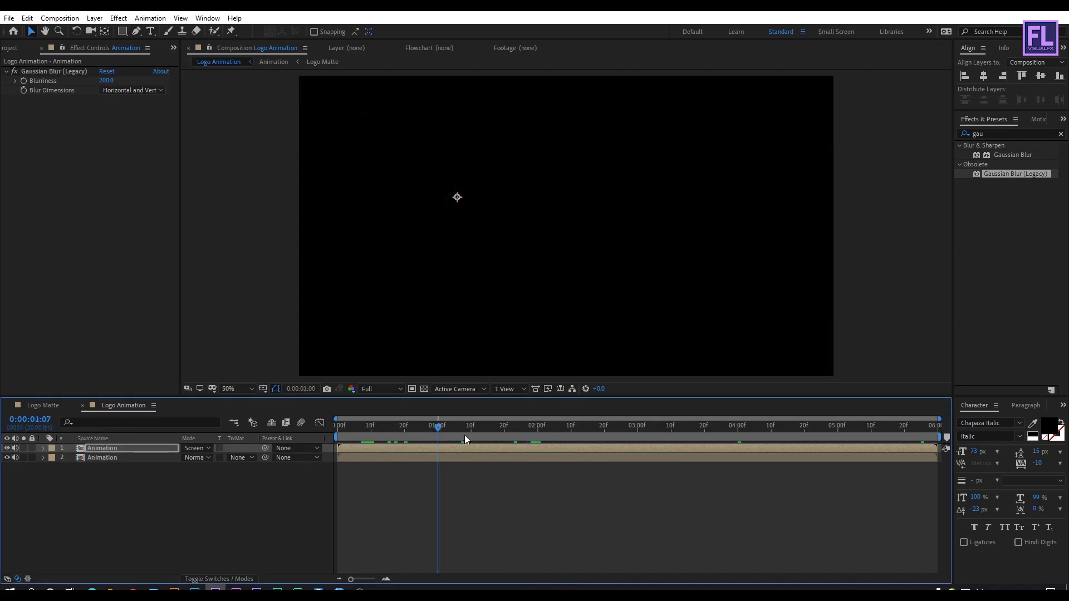
drag(739, 440, 671, 450)
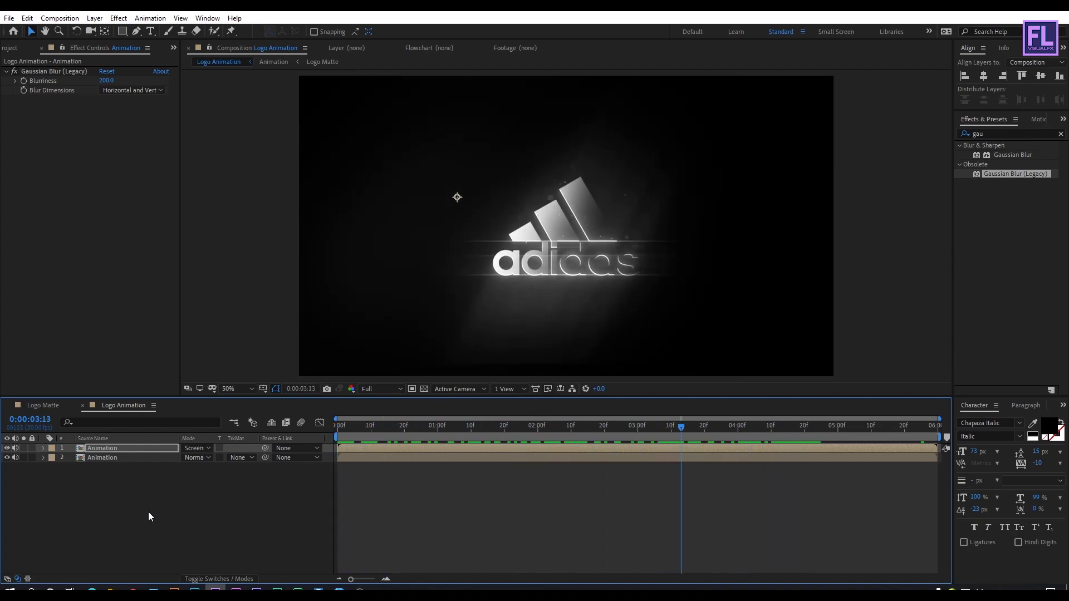
Add an adjustment layer above both Animation layers and apply the Curves effect to it
right_click(91, 505)
mouse_move(141, 383)
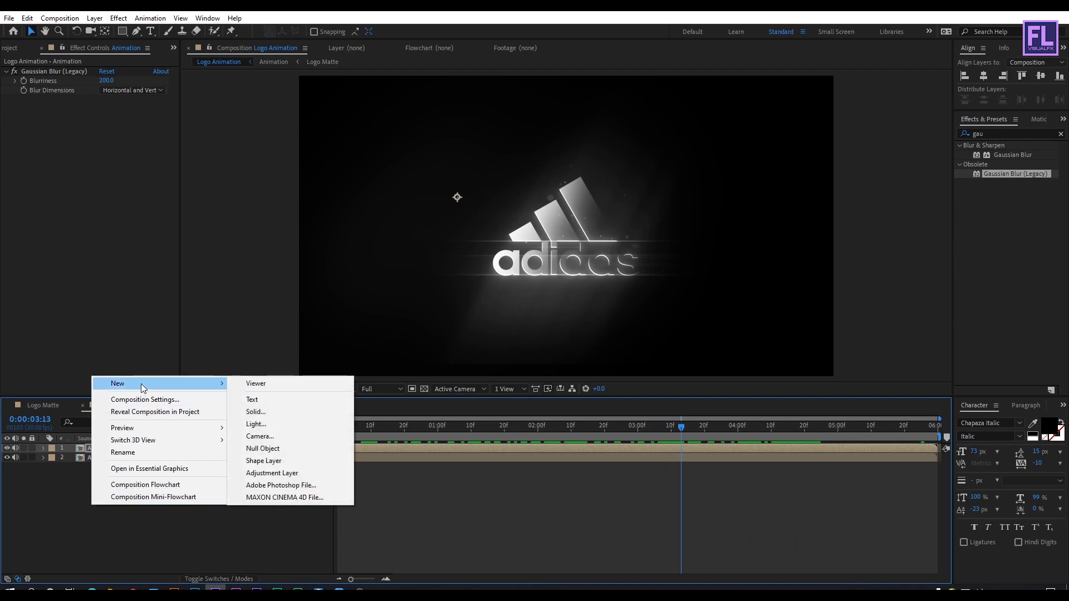
click(272, 473)
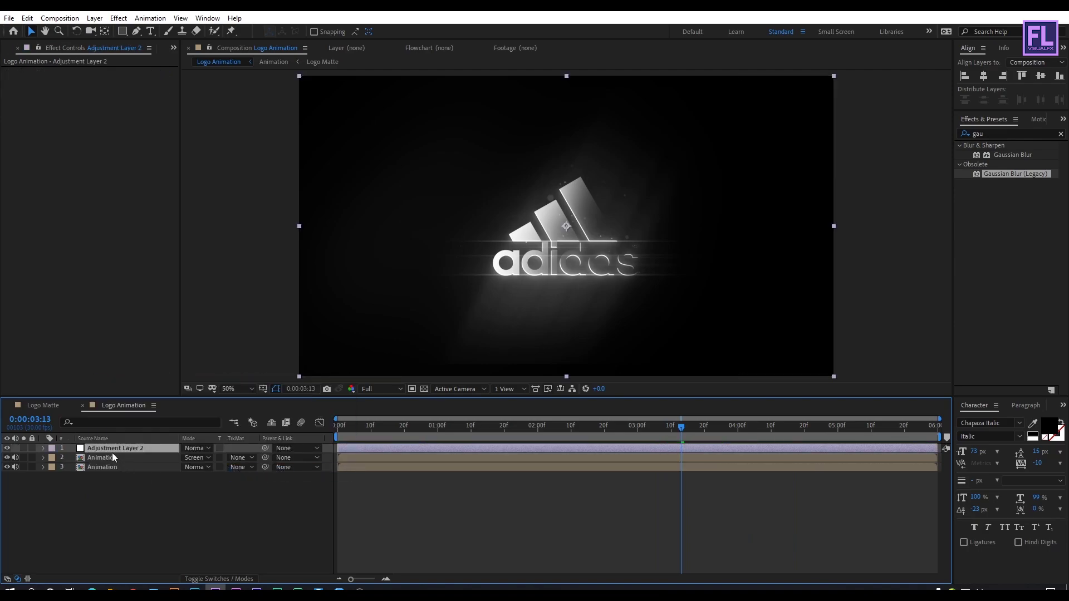
click(1000, 124)
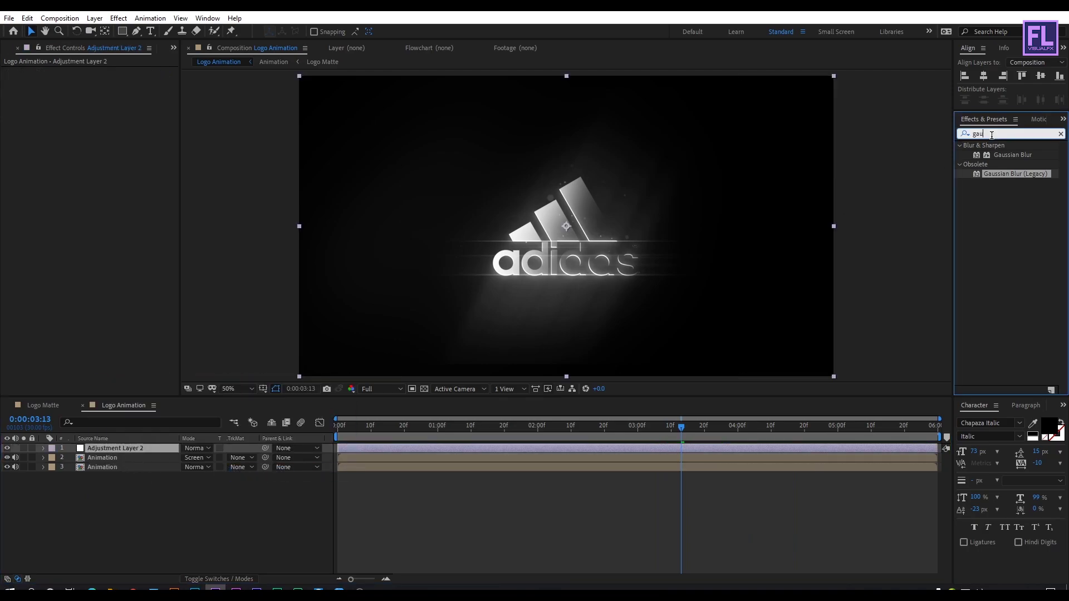
text(cur)
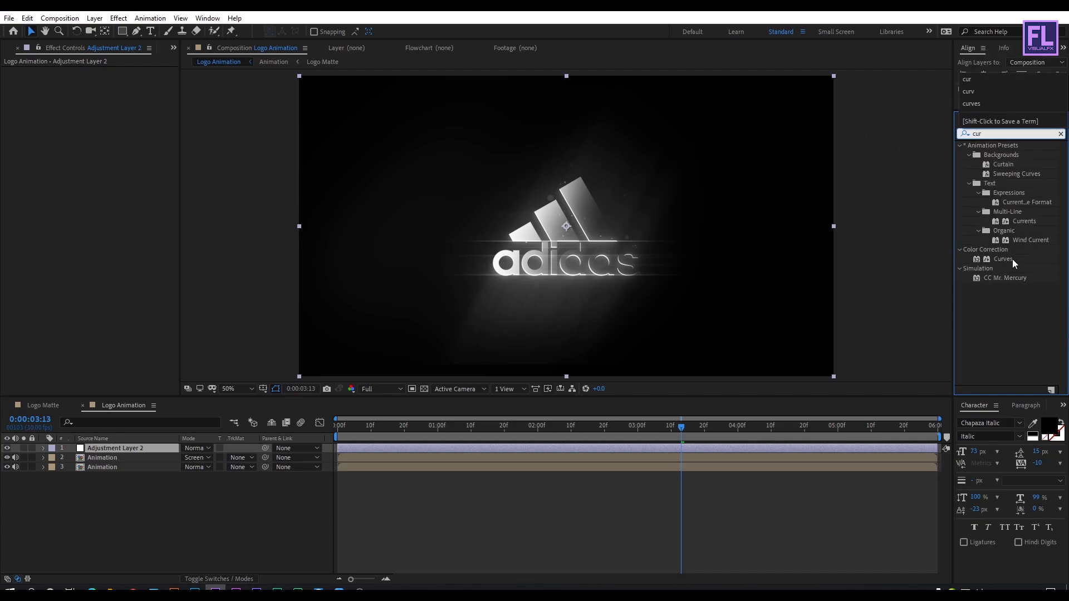
drag(1003, 259, 625, 244)
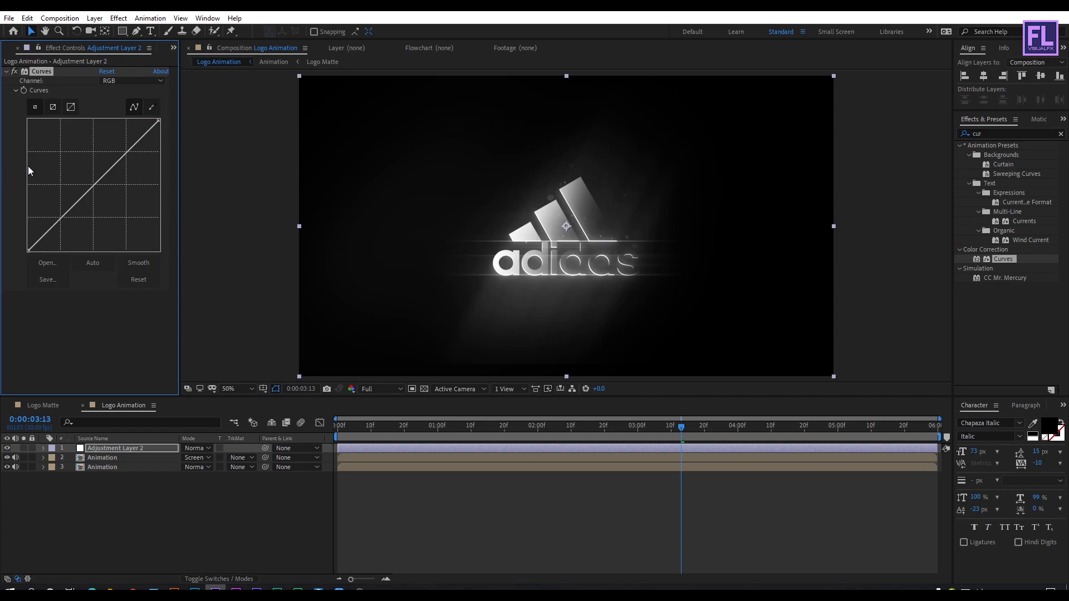
Shape the adjustment layer's RGB curve into a gentle S by raising the highlights and lowering the shadows
drag(116, 163, 115, 156)
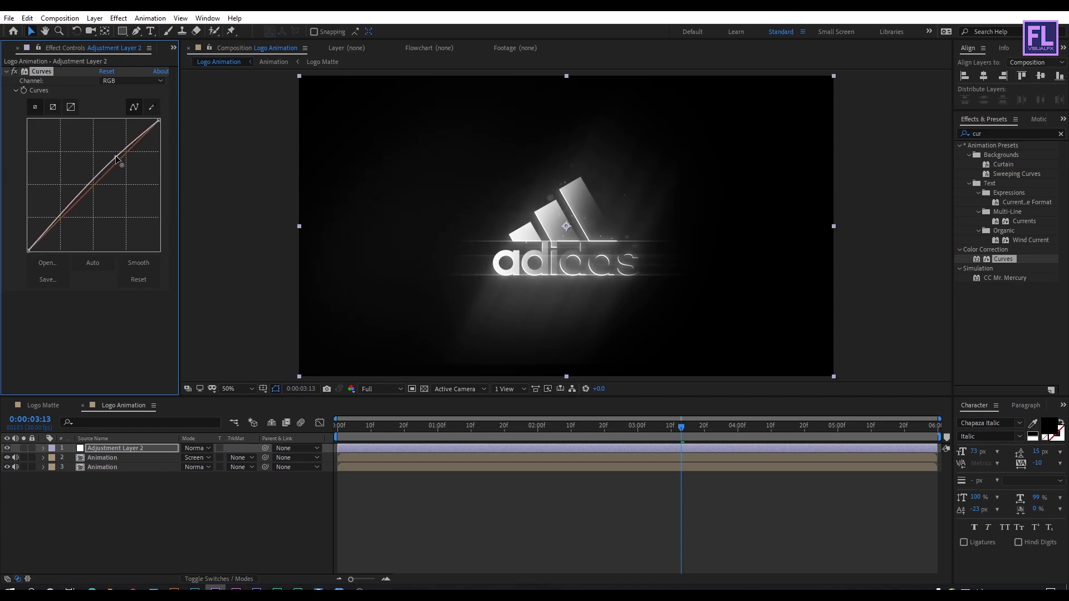
click(68, 206)
drag(67, 206, 64, 218)
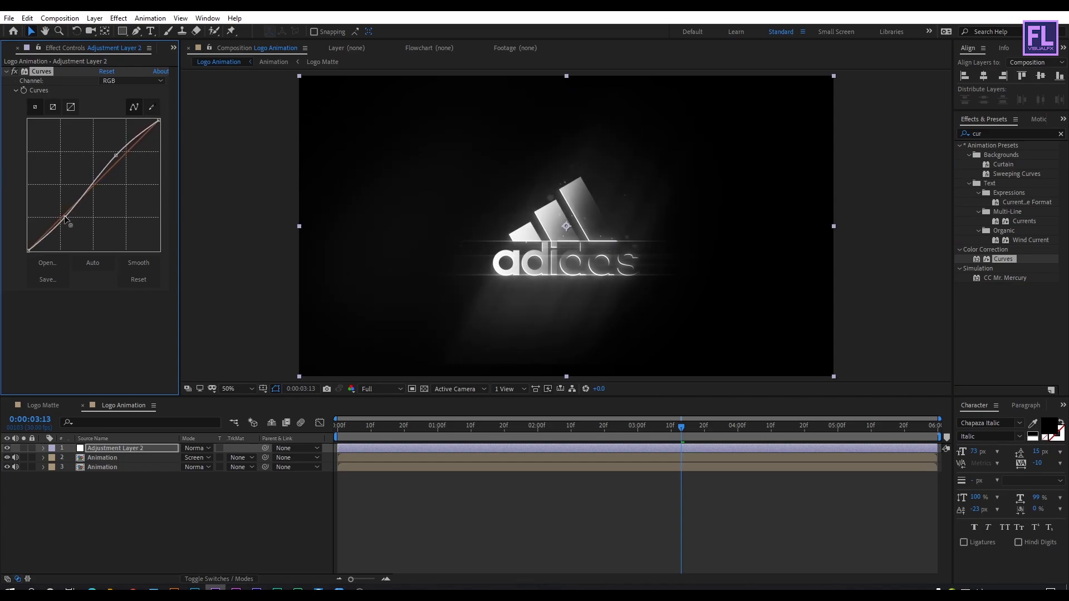
Apply the Noise effect to the adjustment layer with an Amount of Noise of 5%
click(1004, 135)
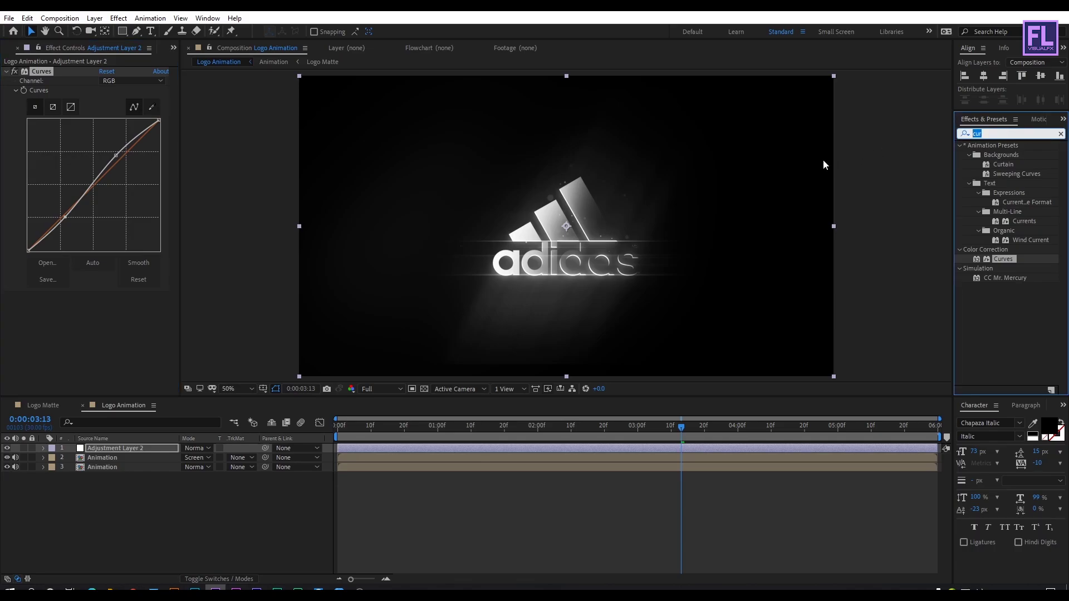
text(noise)
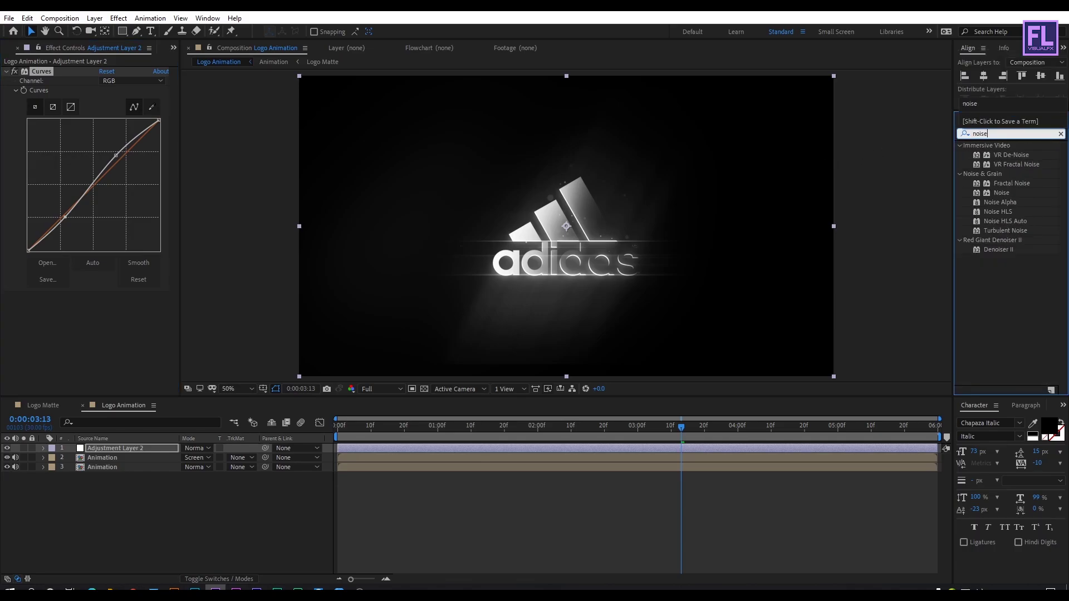
drag(1010, 193, 102, 301)
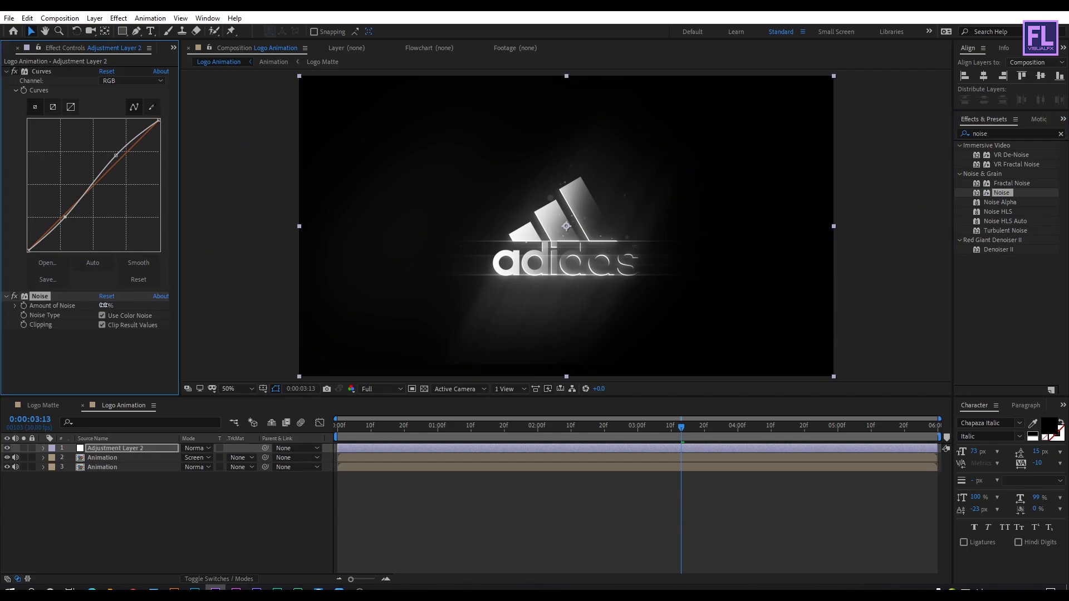
click(103, 306)
key(Return)
Apply the Sharpen effect to the adjustment layer with a Sharpen Amount of 10
click(997, 134)
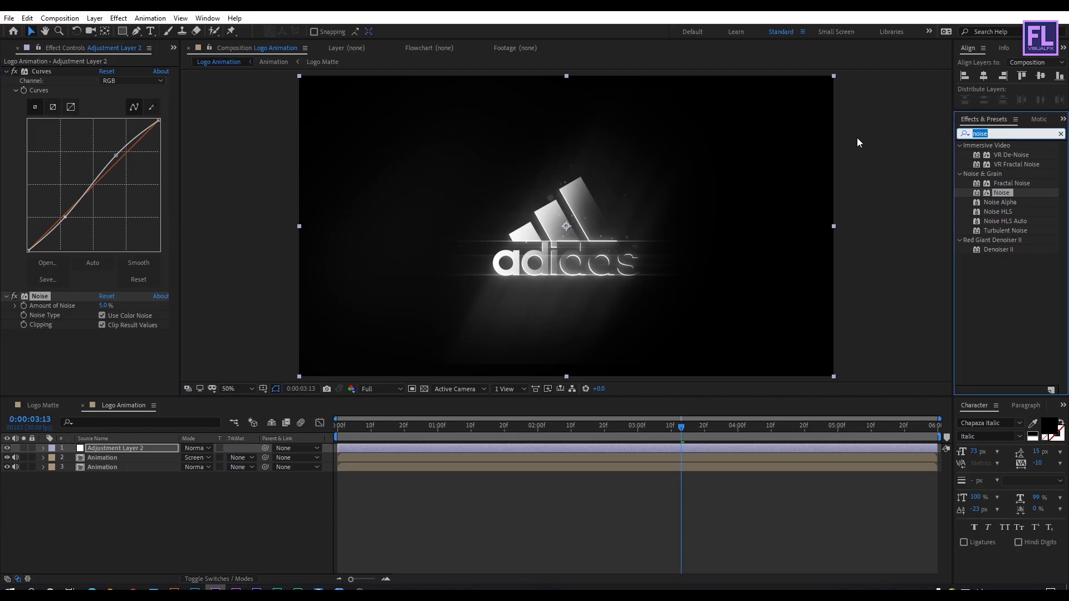
text(shar)
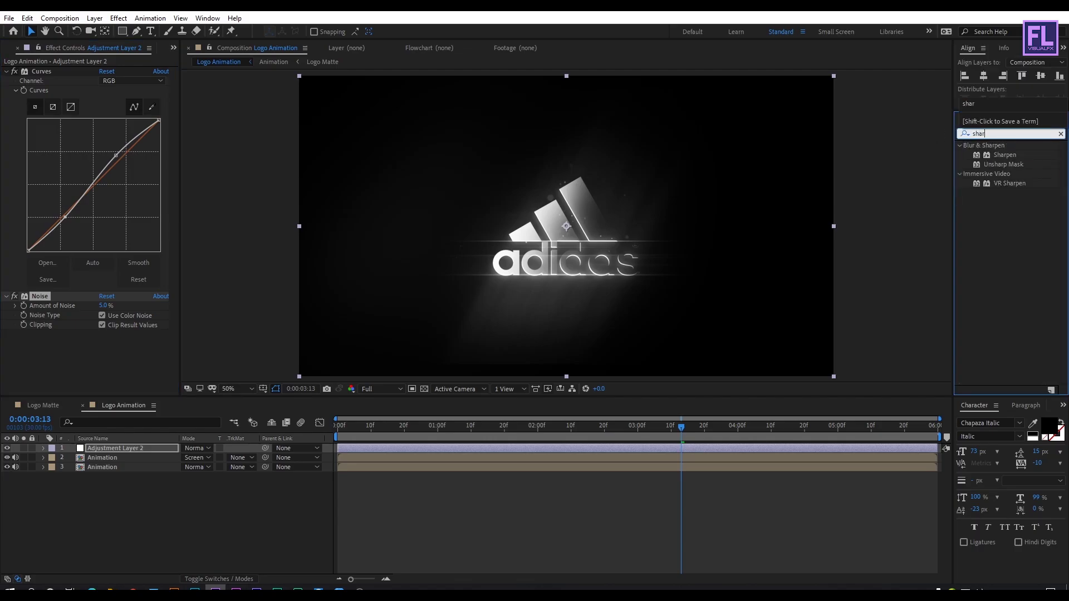
drag(1003, 158, 131, 340)
click(100, 344)
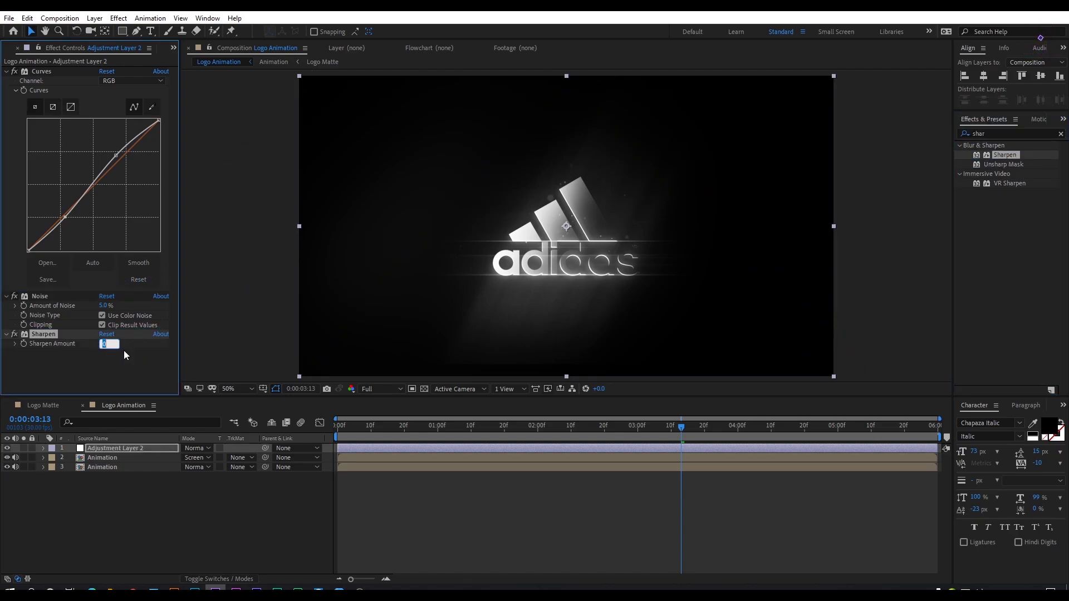
text(10)
key(Return)
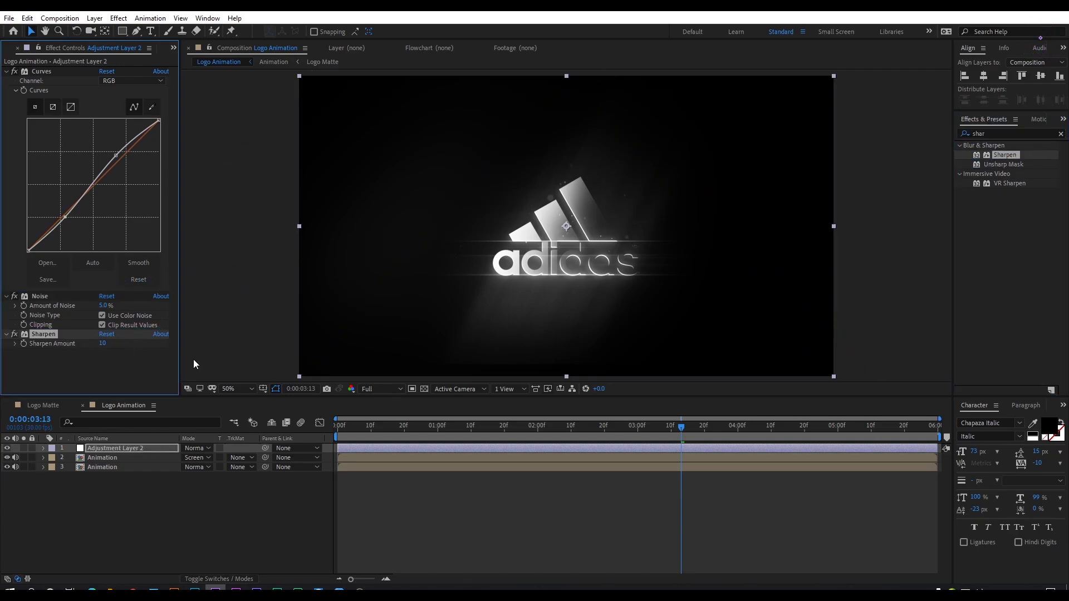
Apply Photo Filter to the adjustment layer below Sharpen and set its Filter to Custom
click(997, 134)
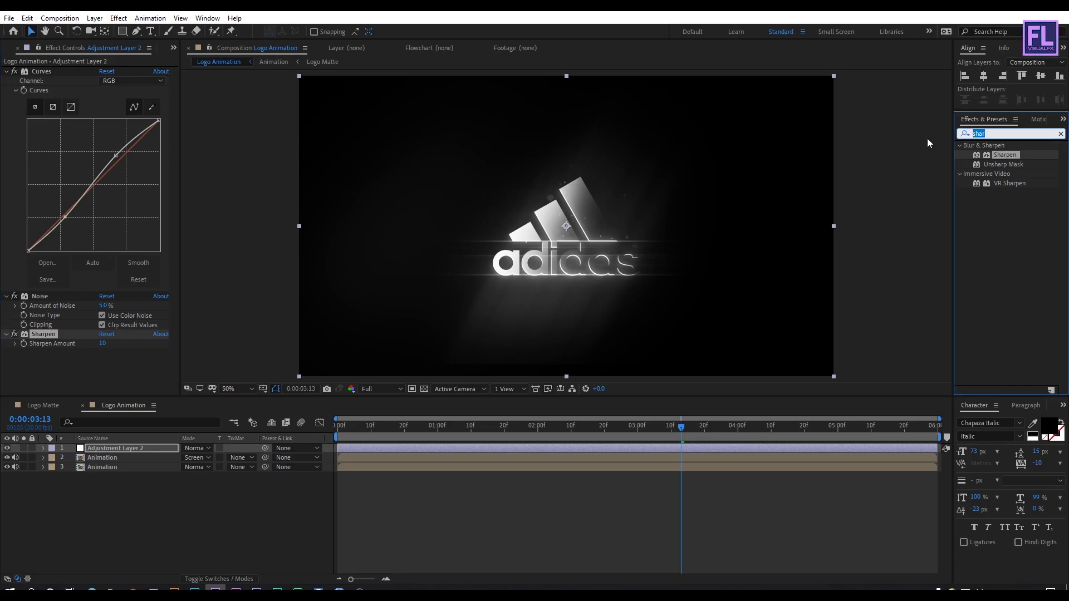
text(photo)
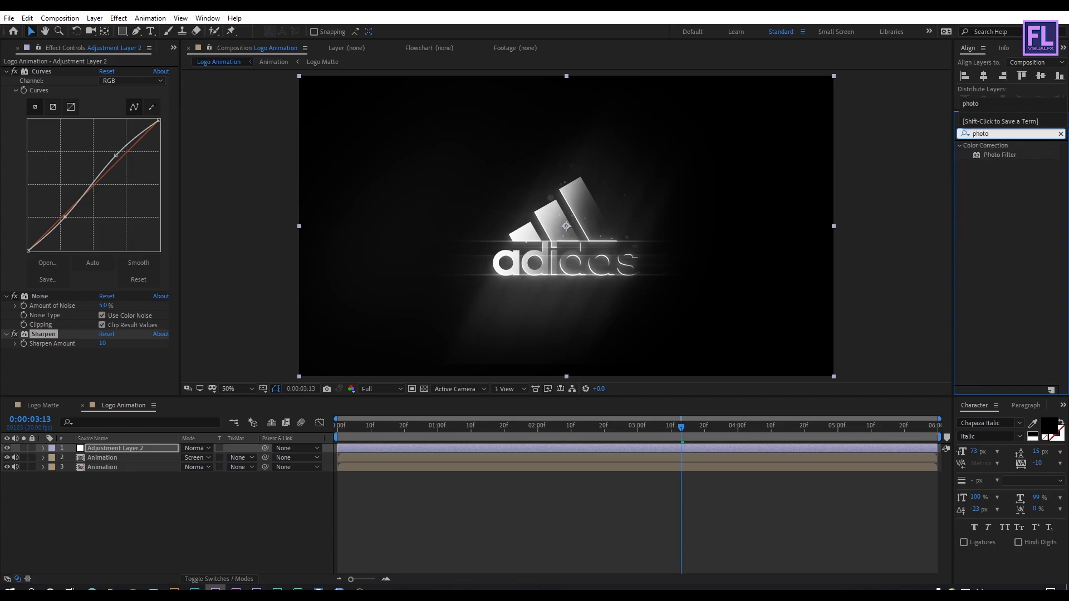
drag(999, 155, 125, 353)
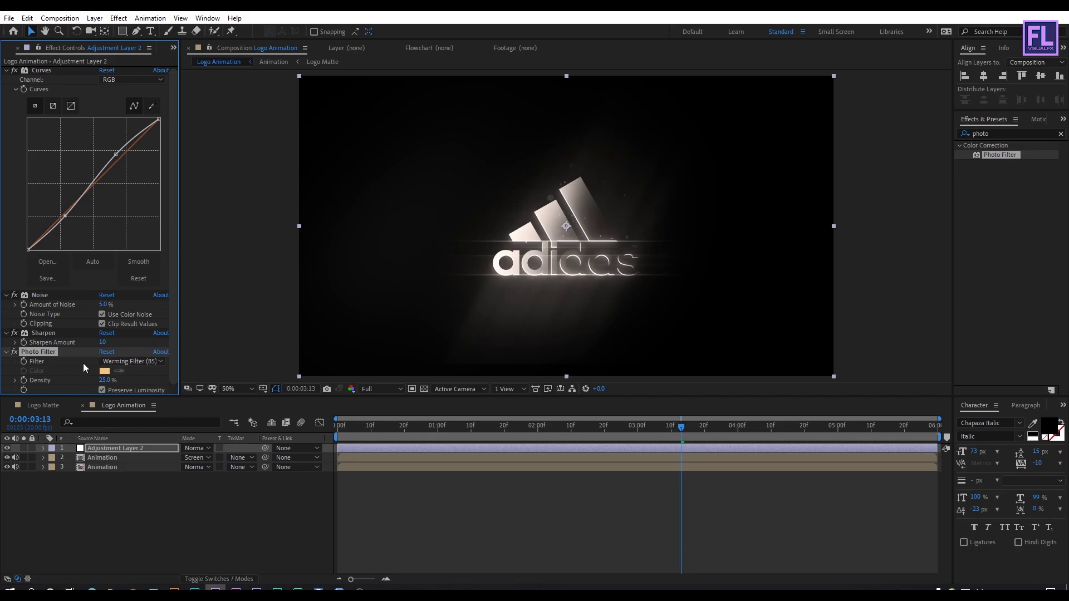
click(130, 361)
click(139, 350)
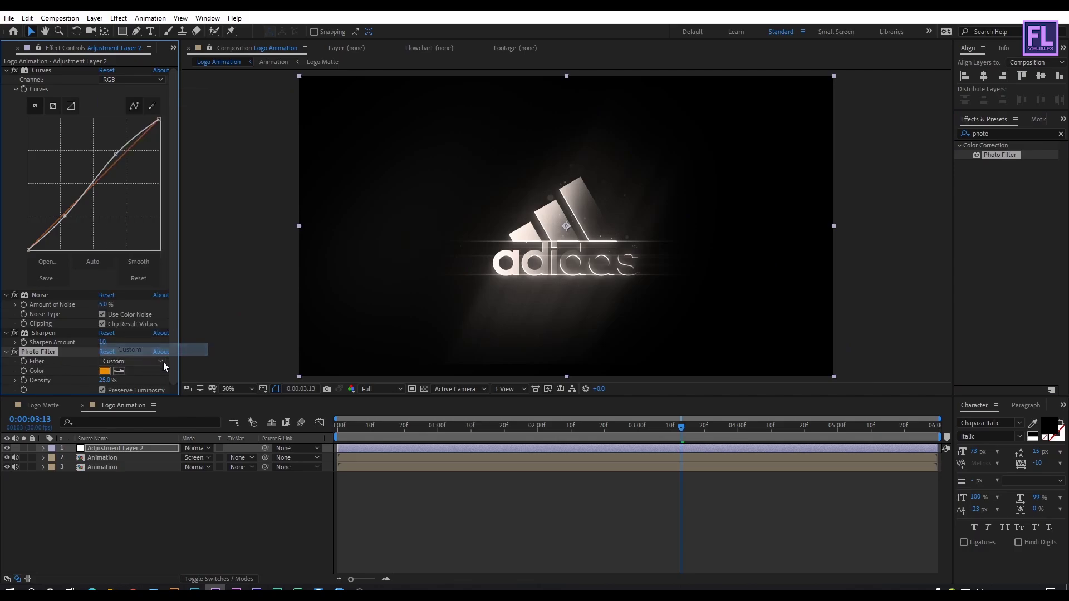
Set the Photo Filter's colour to a saturated blue and its Density to 90%, and preview the animation from the start
click(104, 370)
drag(220, 170, 290, 180)
click(269, 187)
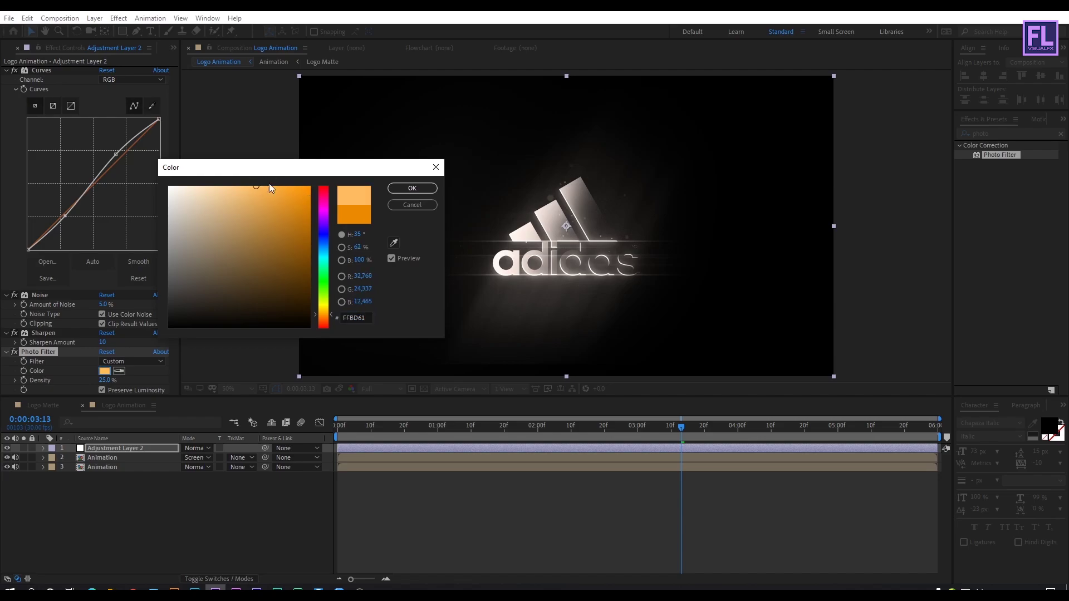
click(309, 187)
click(320, 243)
drag(321, 241, 324, 244)
click(411, 188)
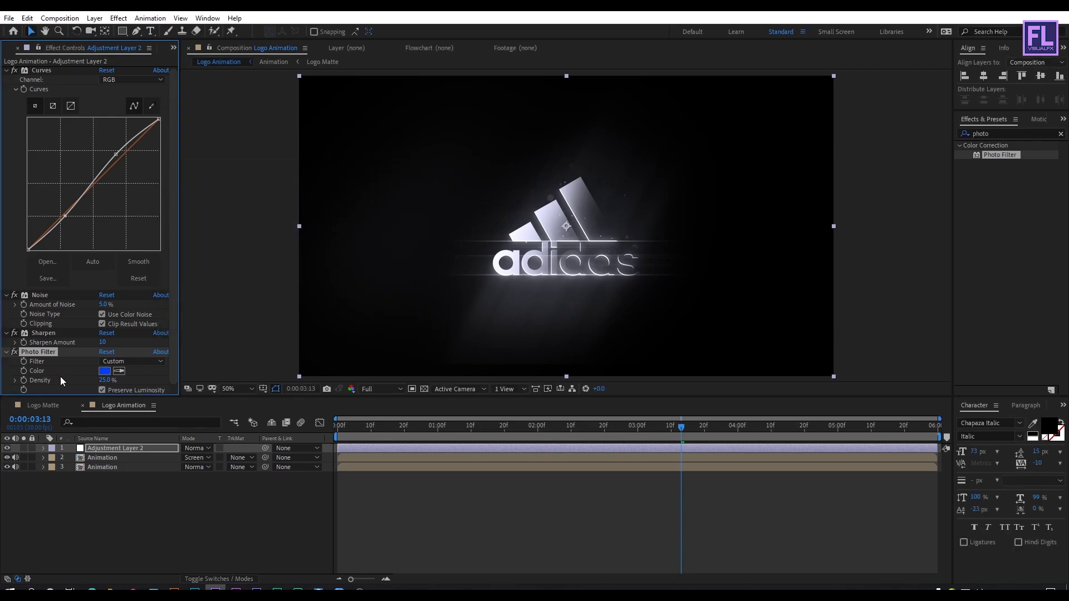
drag(103, 381, 139, 379)
key(space)
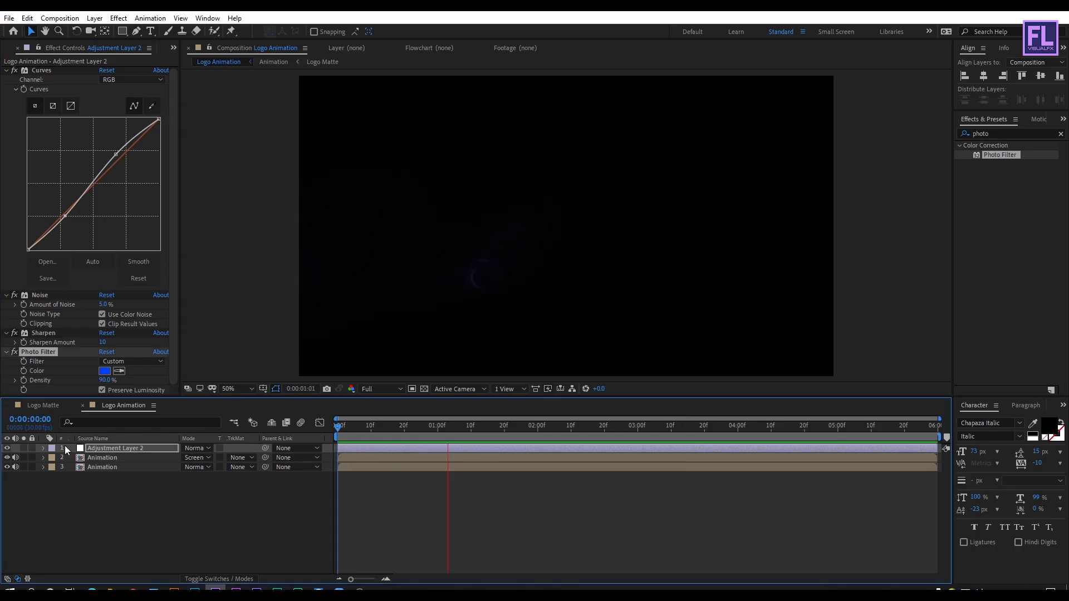